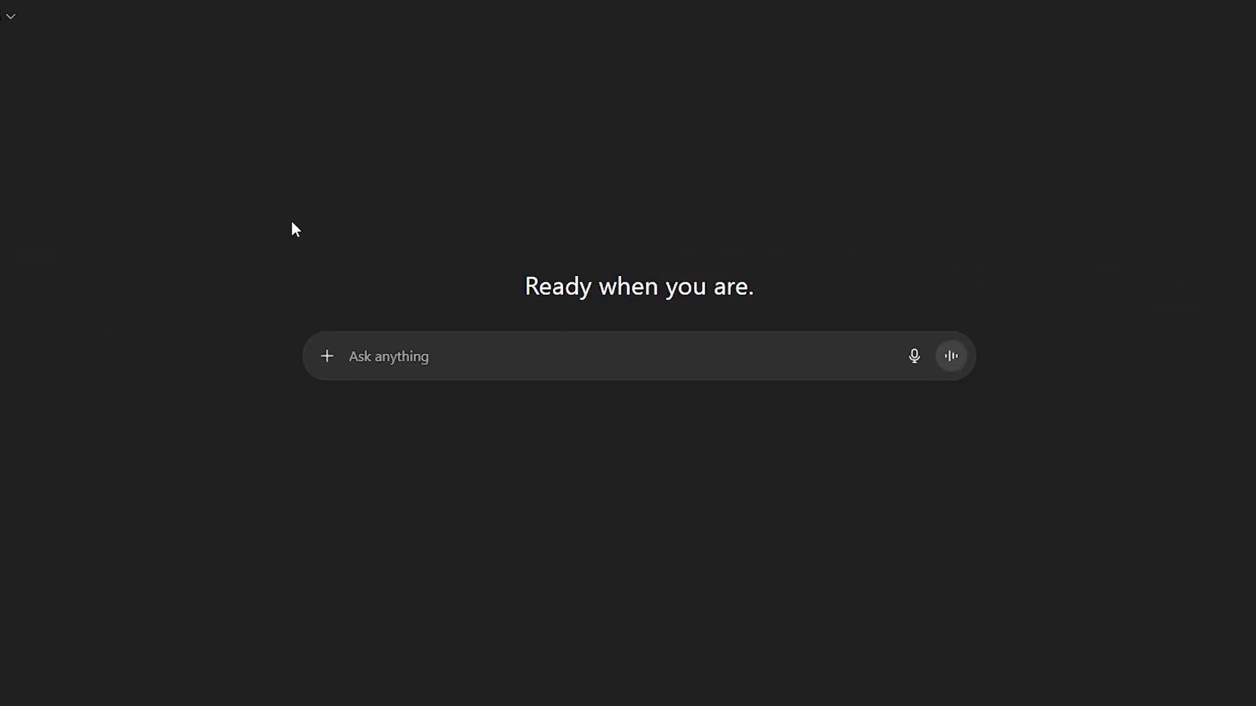
- Attach the glass-bed reference image and paste the strawberry-style bed request into ChatGPT
drag(495, 237, 785, 286)
click(842, 288)
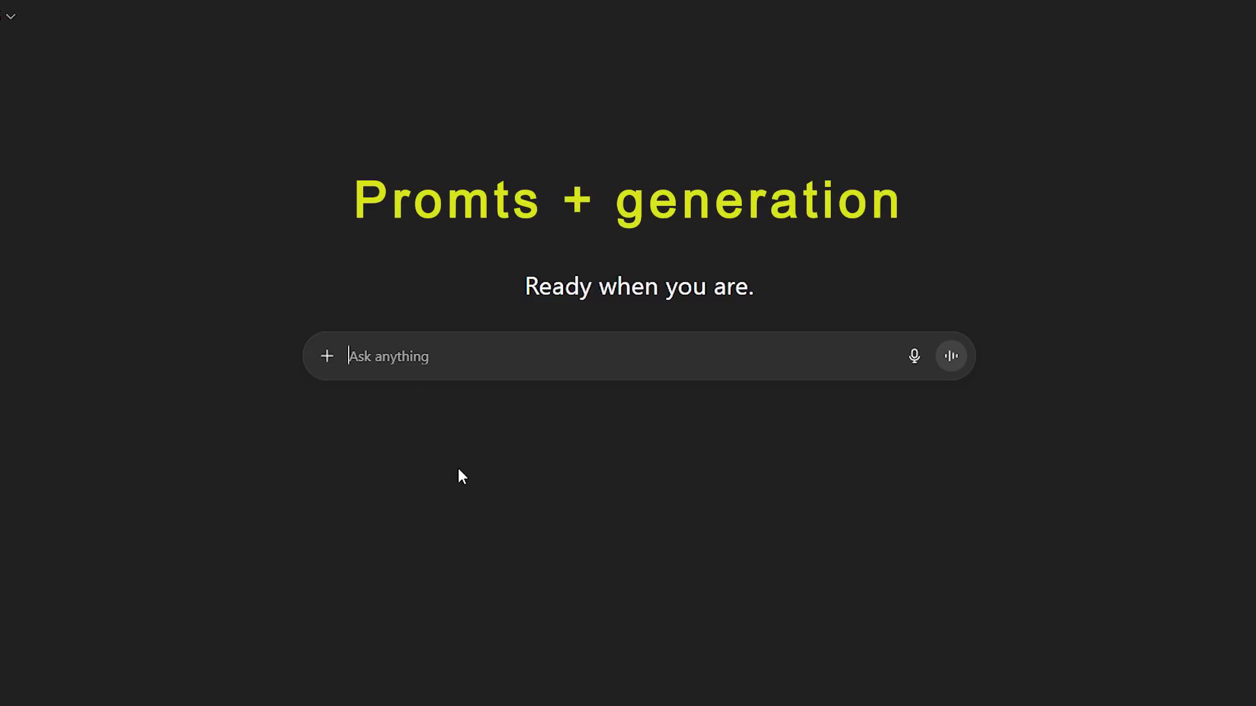
key(ctrl+v)
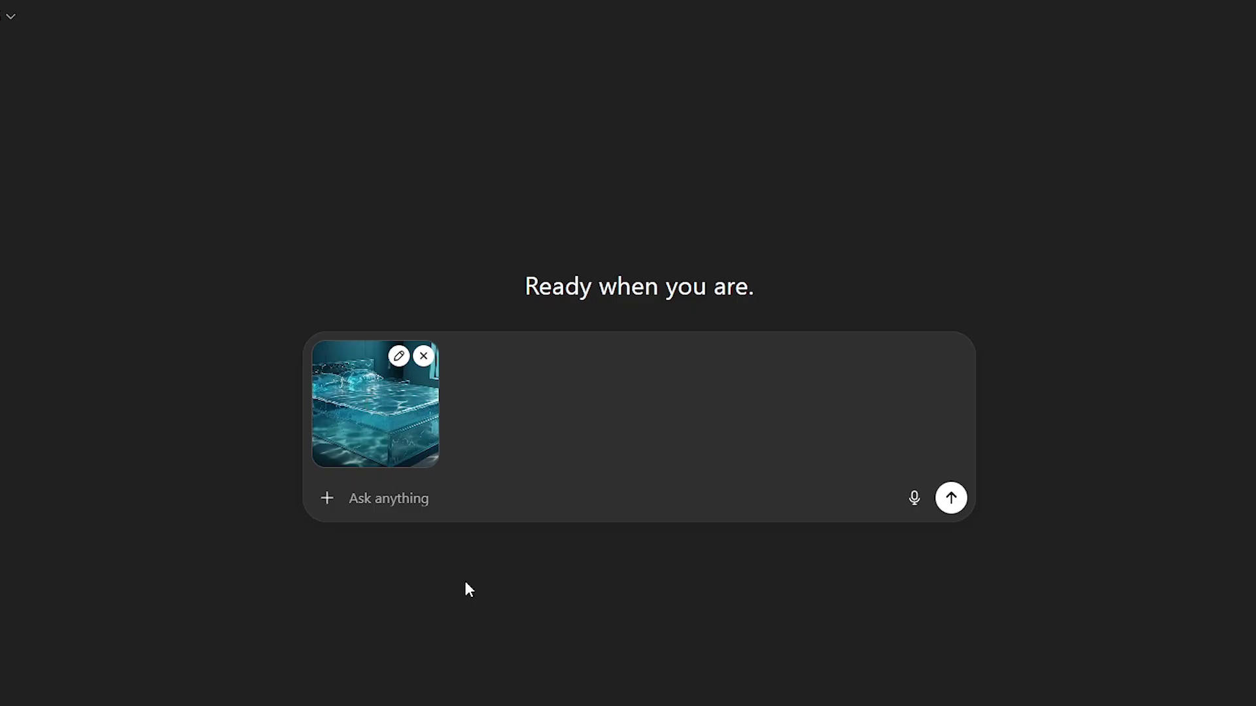
text(Generate me a picture like this, only the bed is in strawberry style, there is a girl on the side, like in the example)
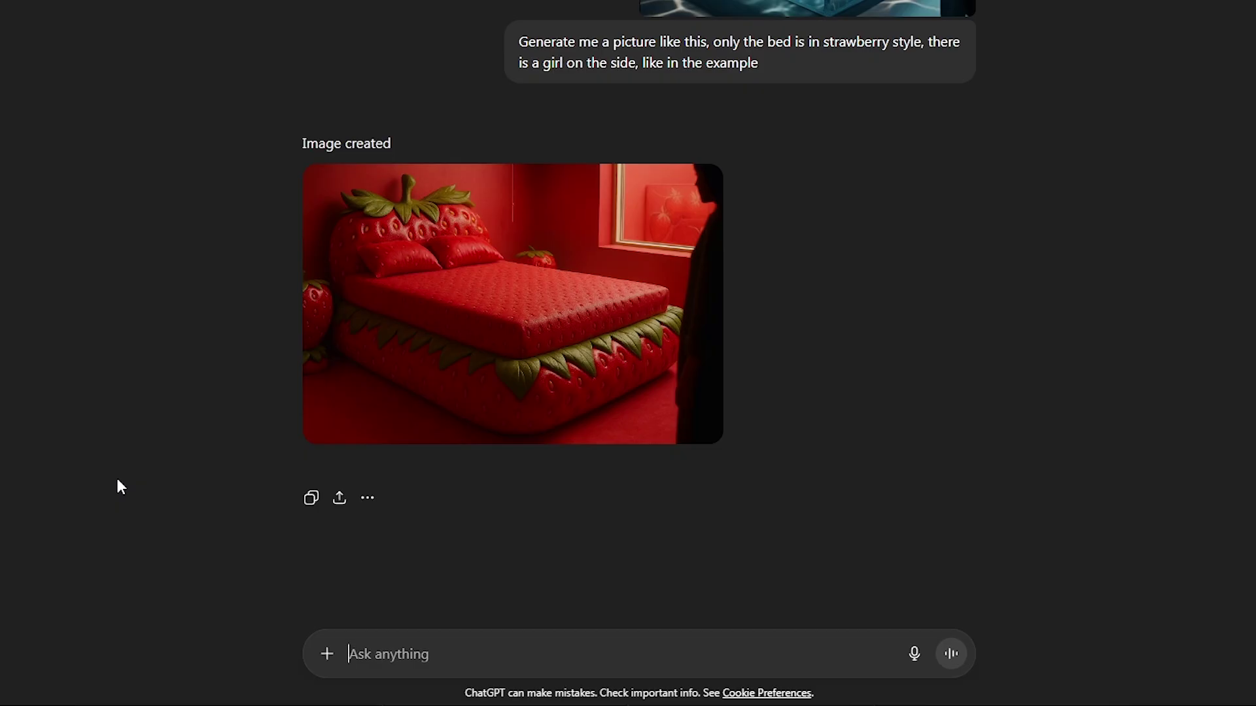
- Send the lava-style bed request and enlarge the resulting lava-bed image
text(Great, now generate everything the same way, only in lava style (the bed should have a lava texture))
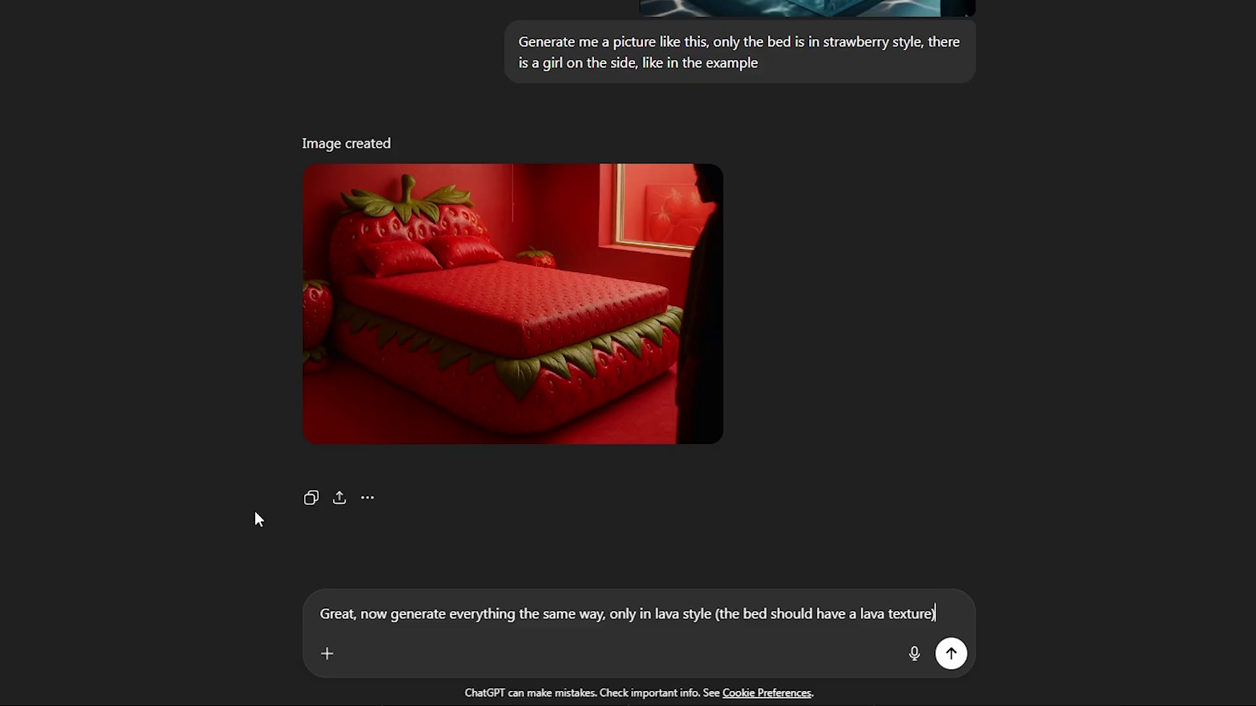
key(Return)
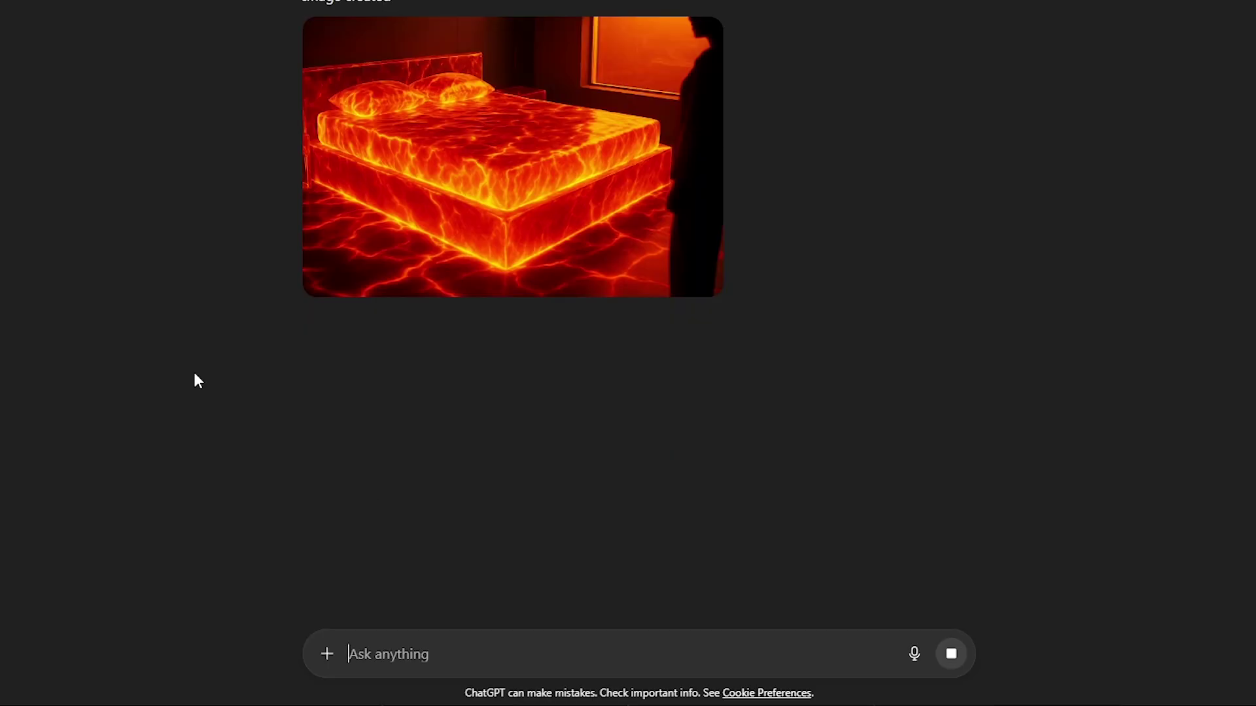
click(476, 163)
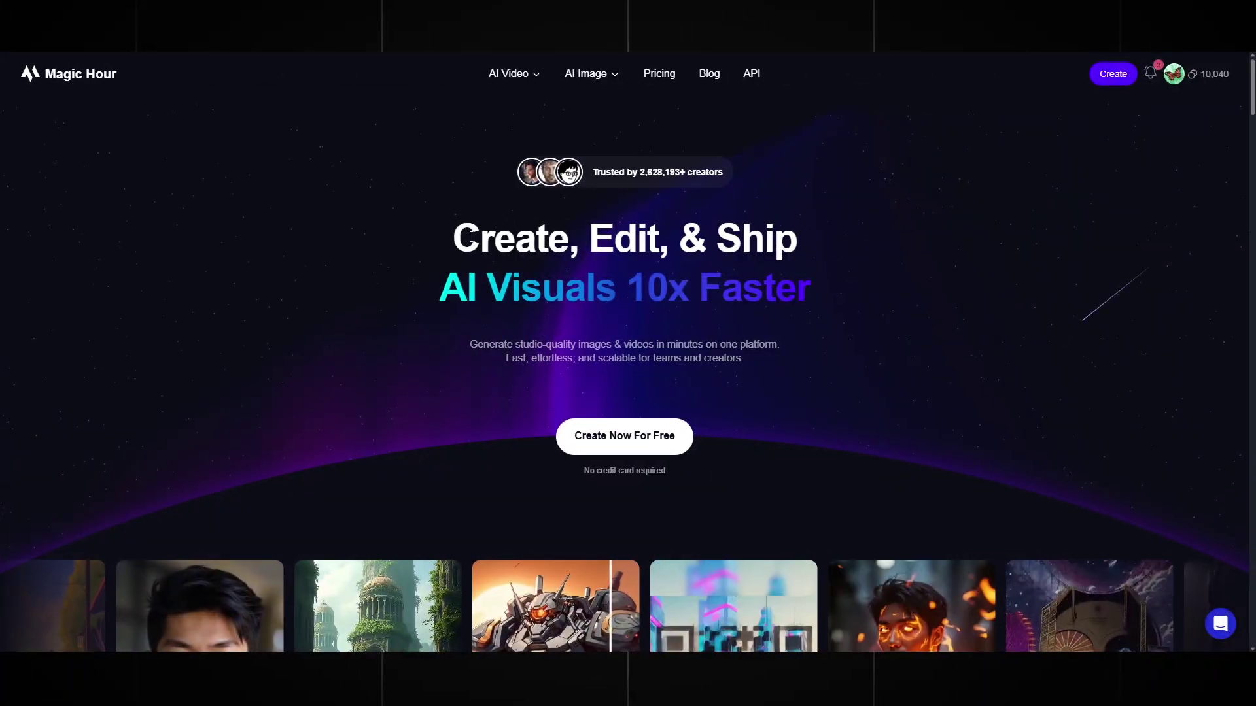
- Go from the Magic Hour landing page to My Dashboard through 'Create Now For Free'
drag(509, 239, 865, 293)
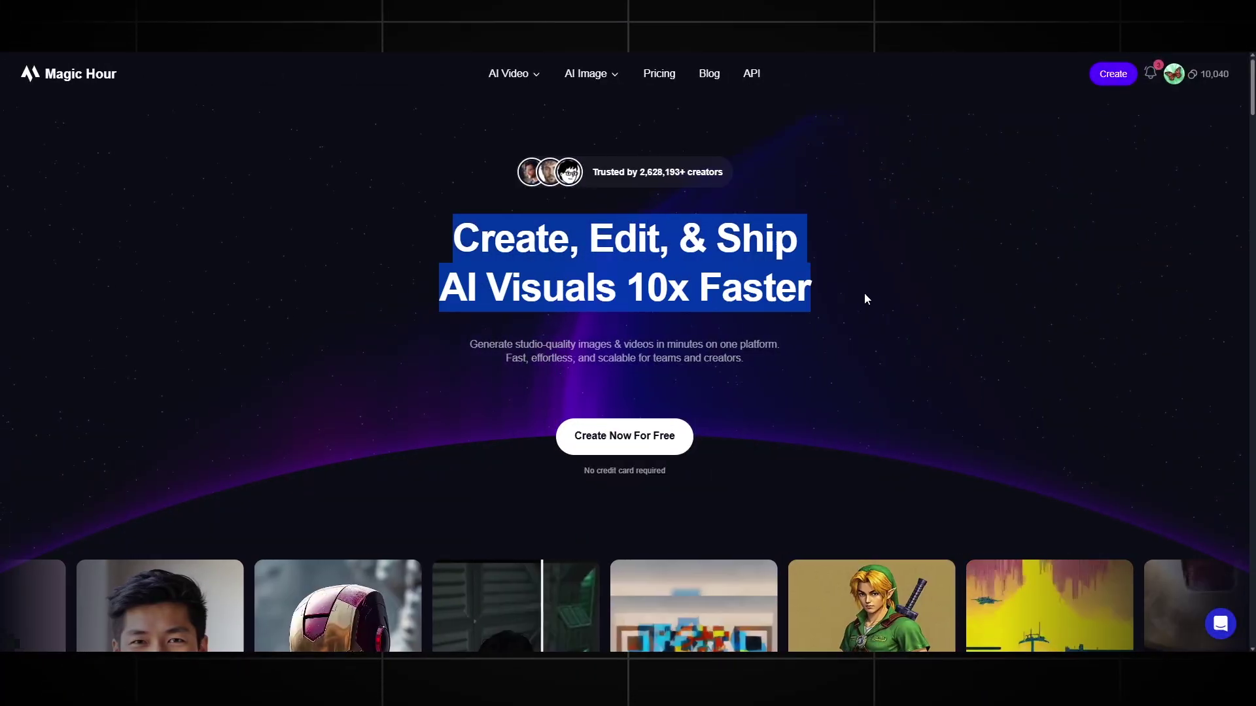
click(865, 293)
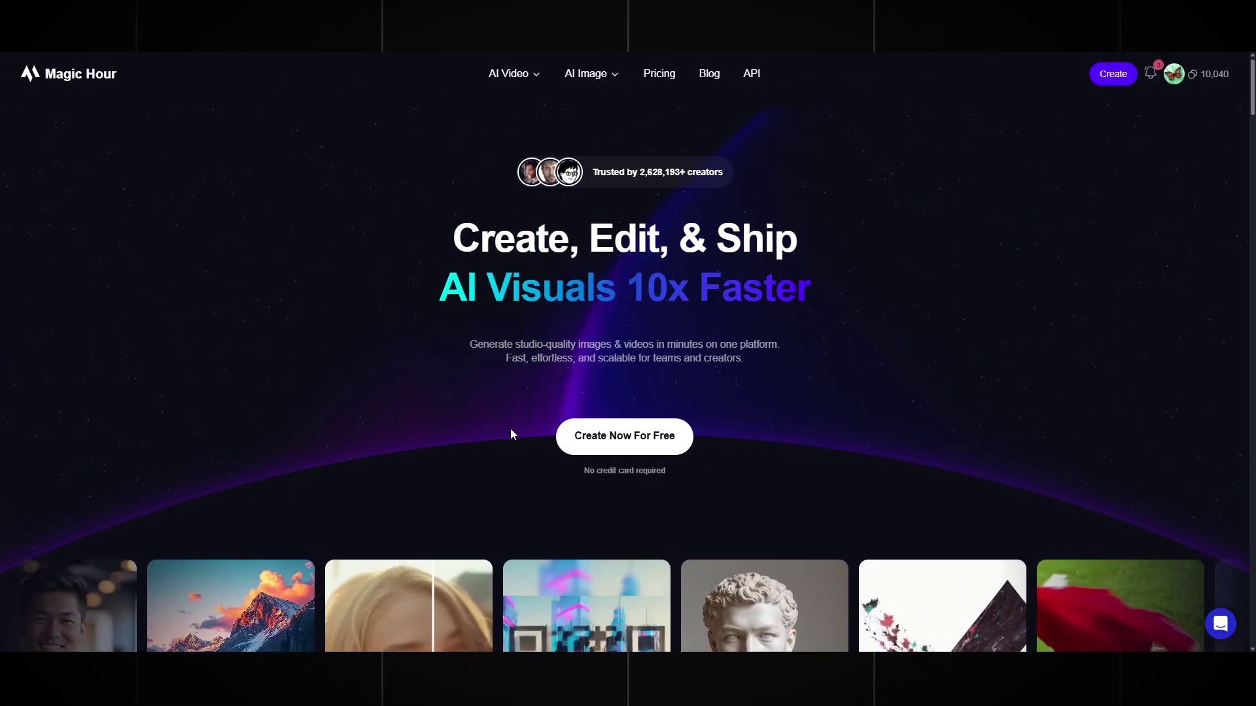
scroll(454, 374, down, 3)
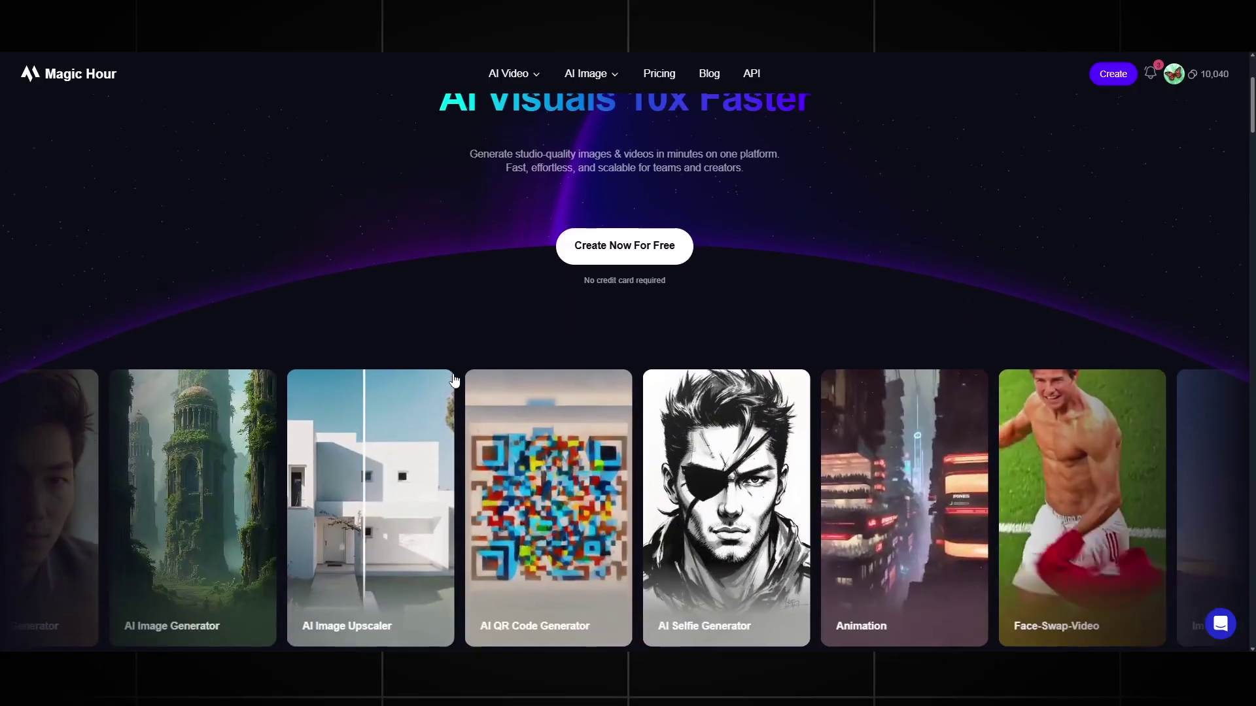
scroll(447, 363, up, 3)
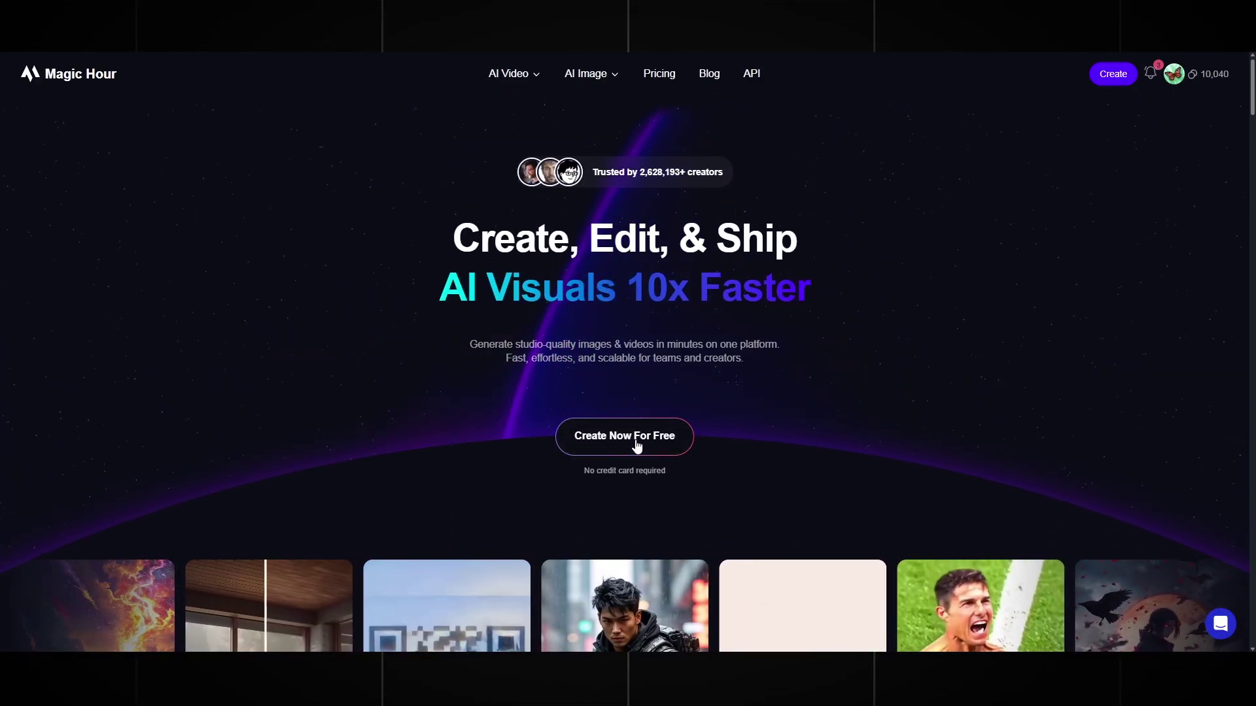
click(609, 440)
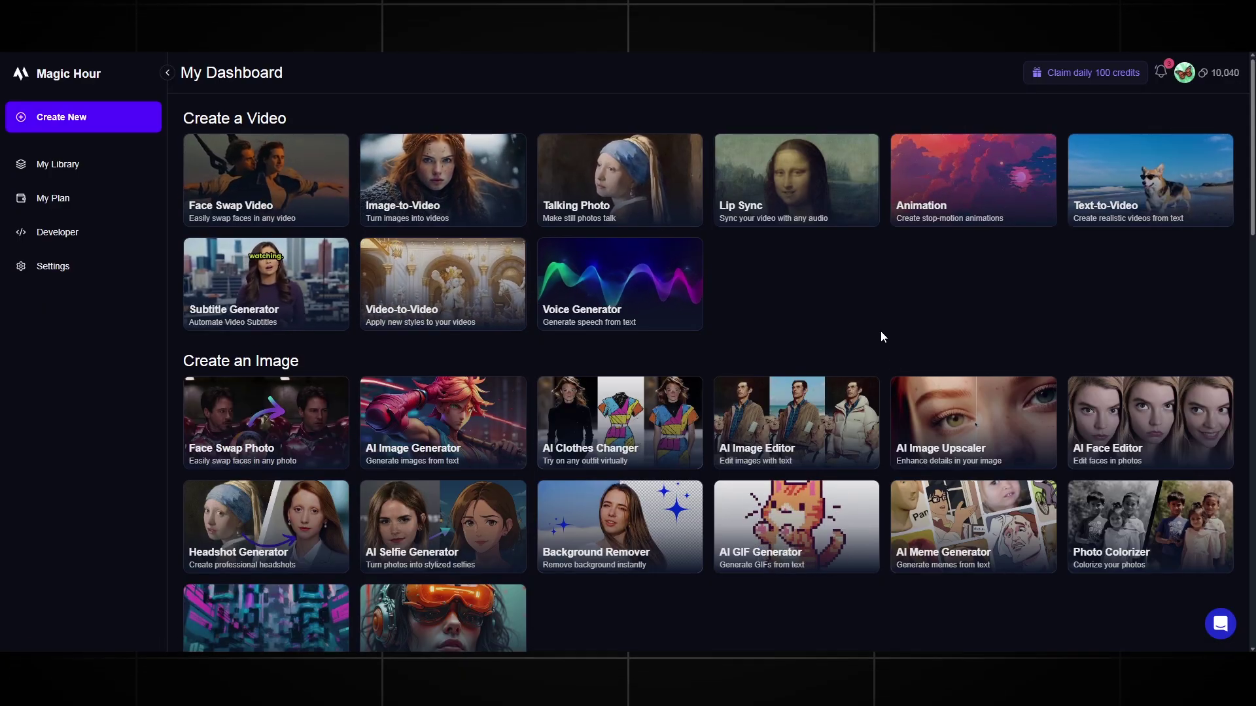
- Paste the aurora cloud-bed prompt into AI Image Generator, keeping the General art style
click(446, 421)
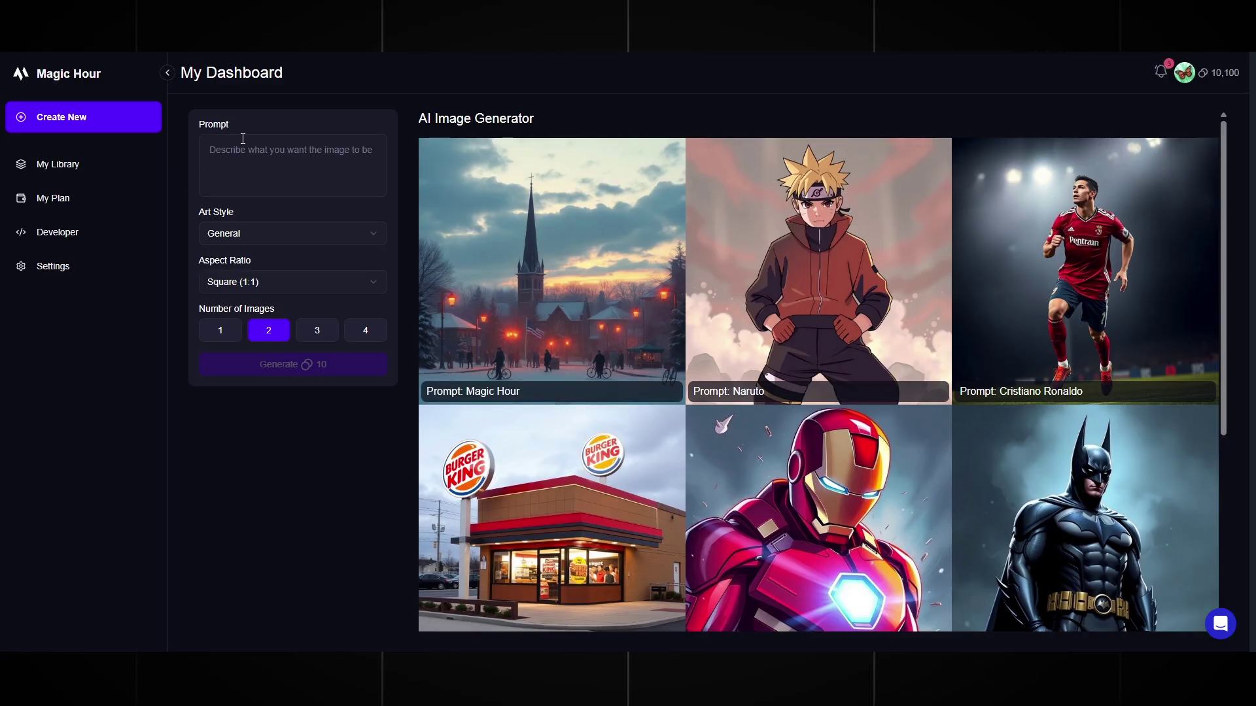
key(ctrl+v)
click(244, 233)
click(245, 261)
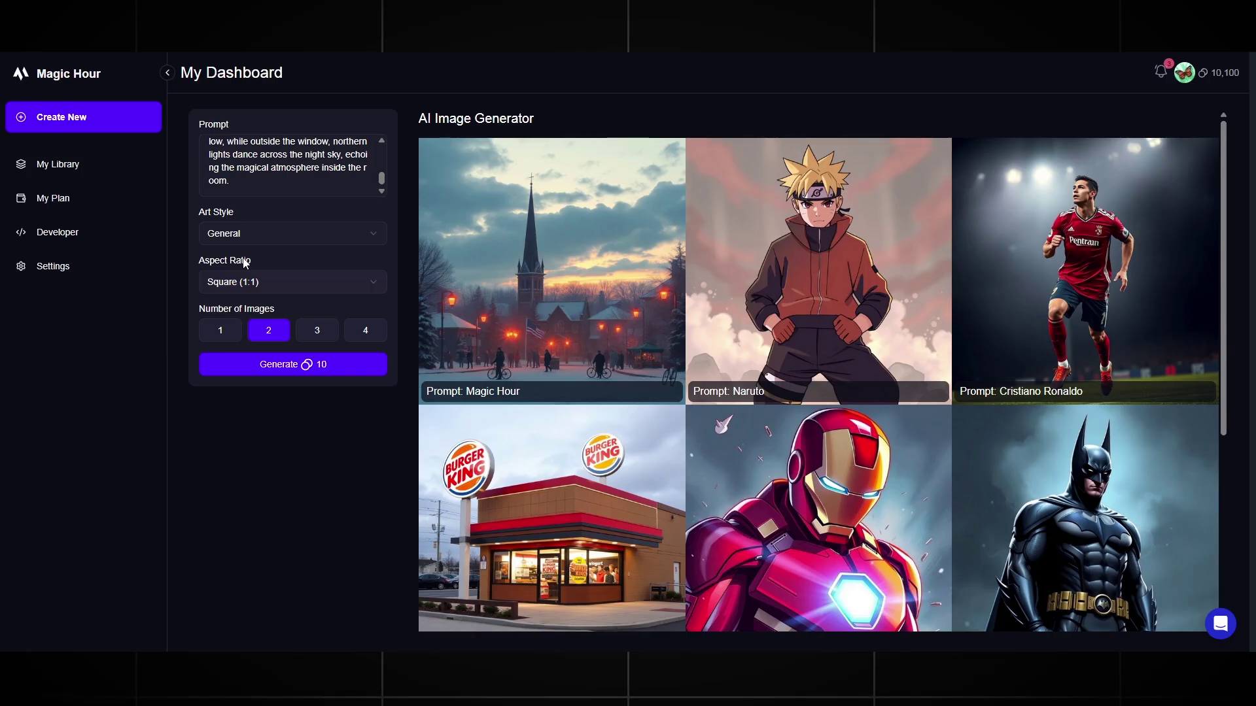
- Generate three Landscape (16:9) aurora bed images
click(274, 281)
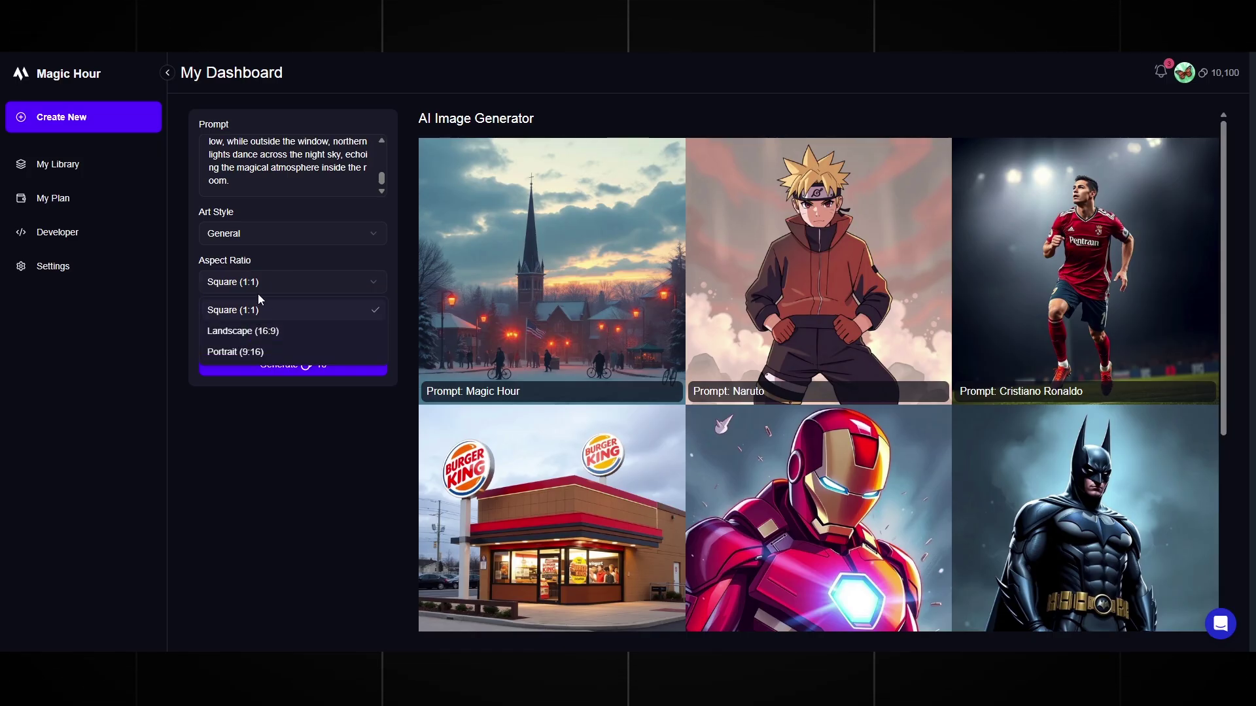
click(251, 331)
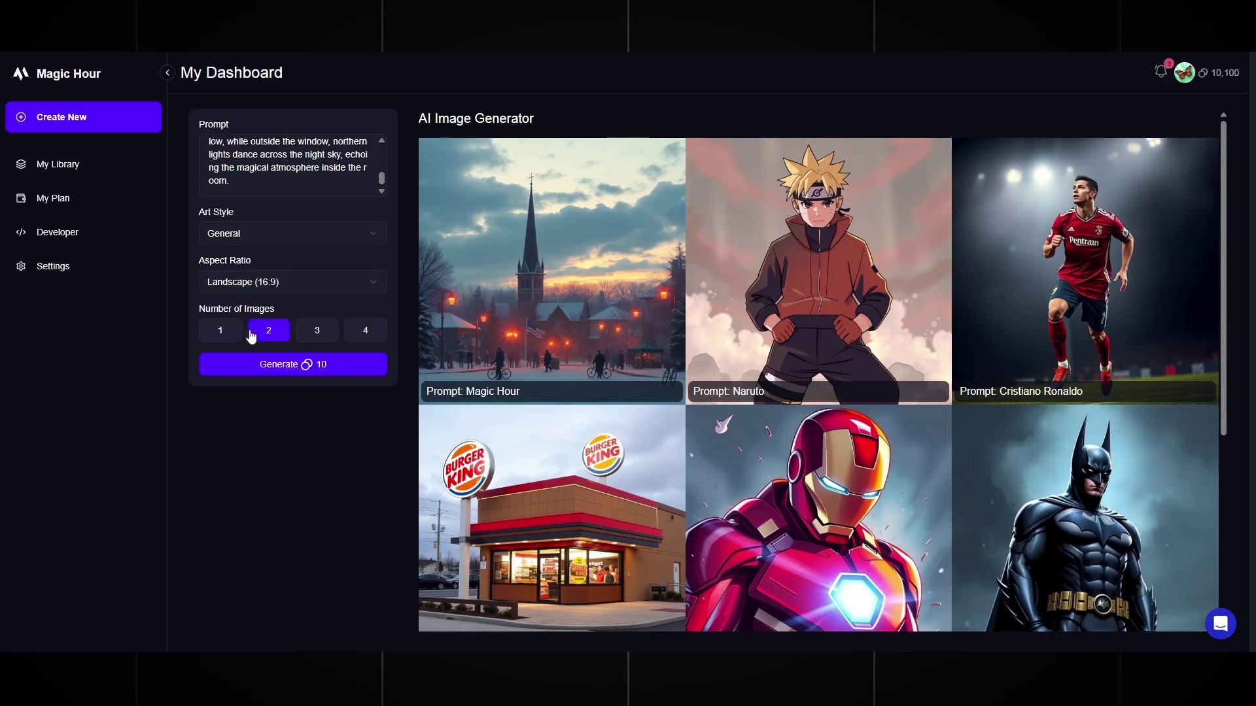
click(364, 334)
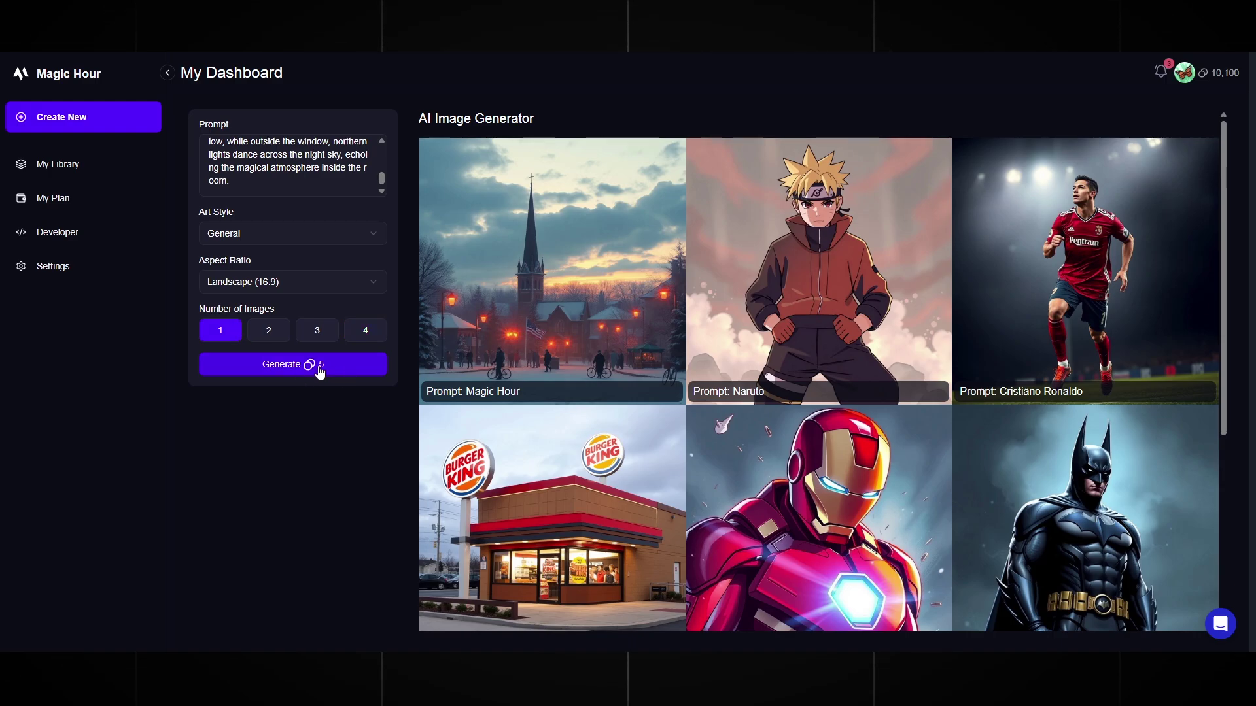
click(364, 331)
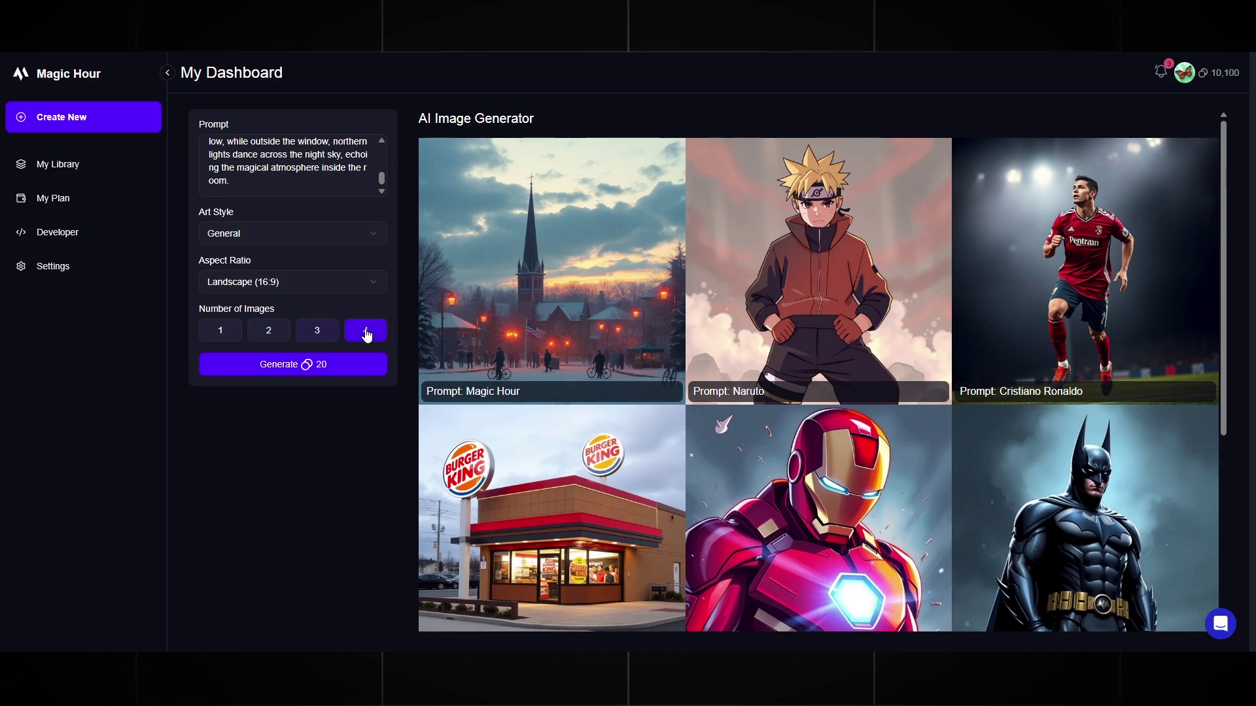
click(319, 334)
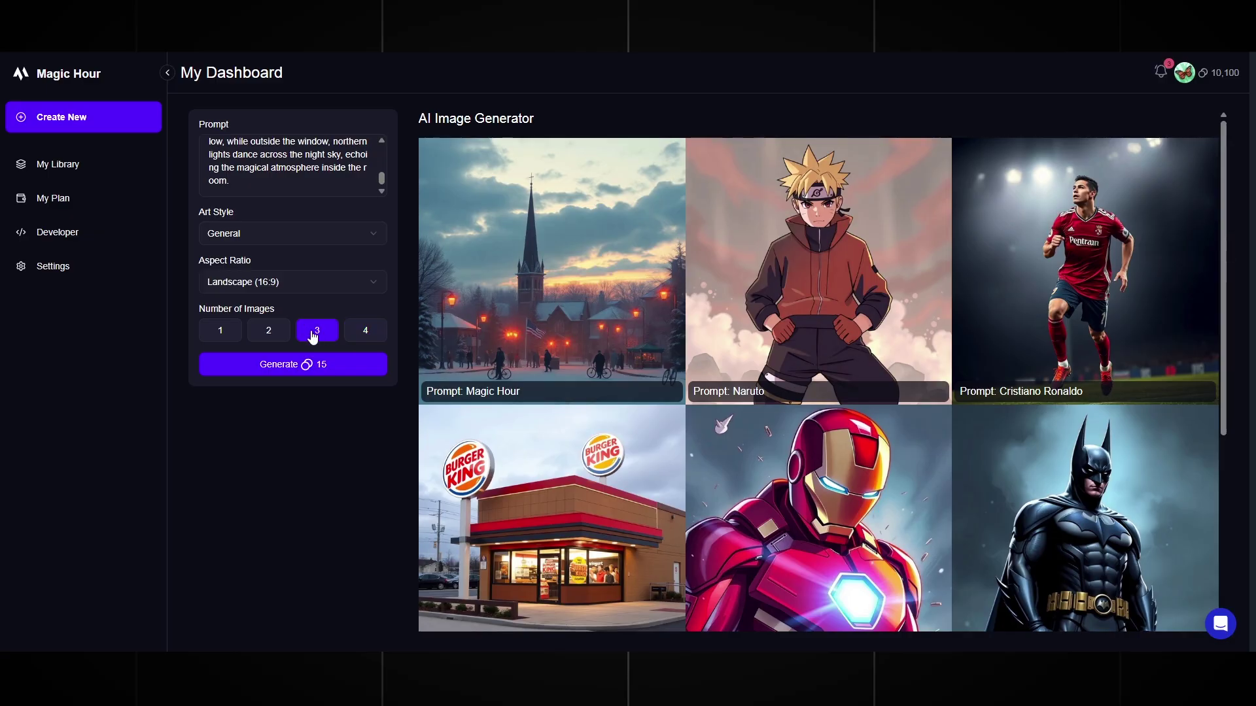
click(312, 365)
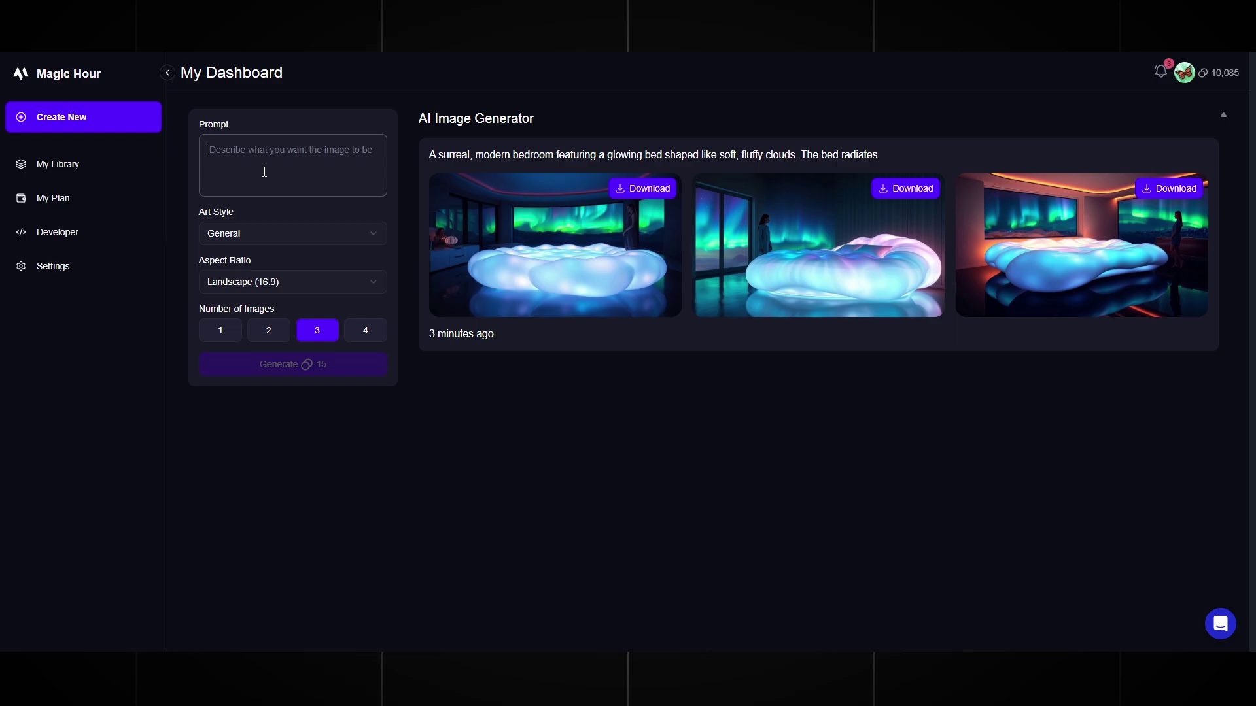
- Generate balloon-textured bed images, download one, and generate a second set
text(A surreal, modern bedroom featuring a bed shaped like soft, inflated forms with a glossy balloon-like texture. The bed shines with delicate highlights, its surface appearing smooth, round, and very soft, like inflated balloons pressed gently together. The bed glows subtly, casting reflections and soft light across the dark floor and walls. A woman stands to the side, silhouetted by the gentle glow, while outside the window, faint dreamy light enhances the surreal atmosphere. The camera angle is wide and slightly low, facing the bed directly, showing the bed in full with the woman’s silhouette on the right and the window in the background.)
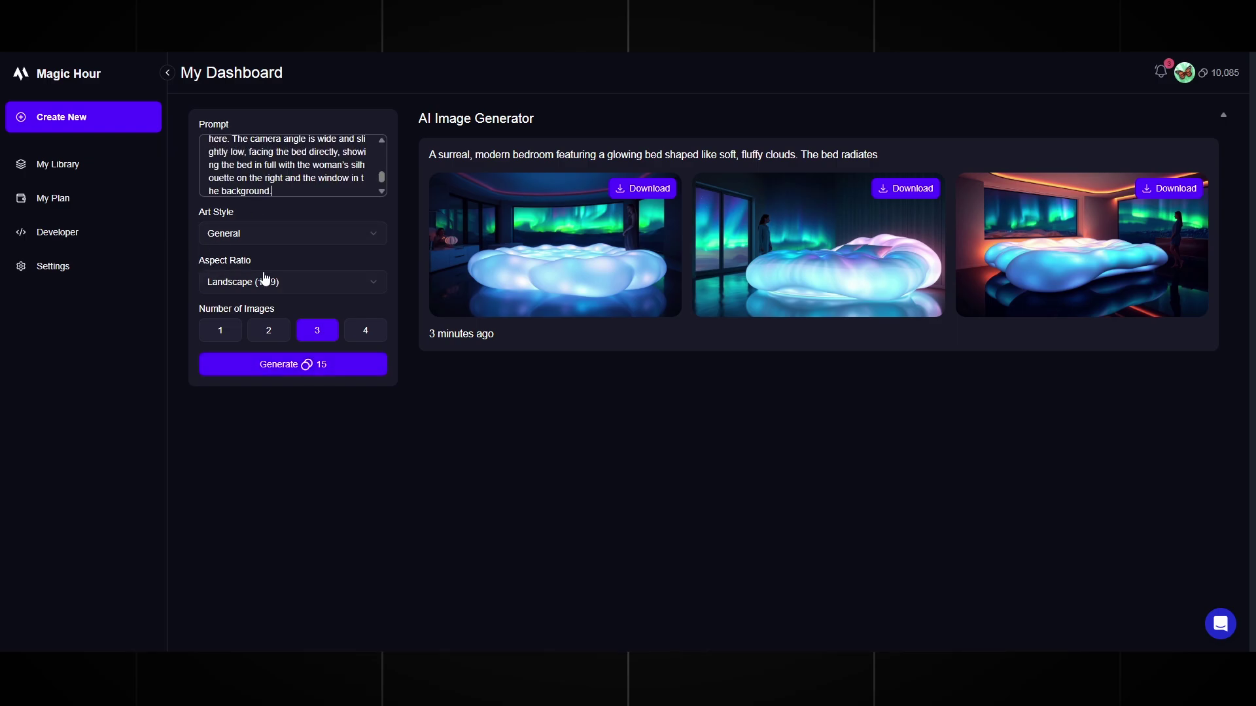
click(292, 365)
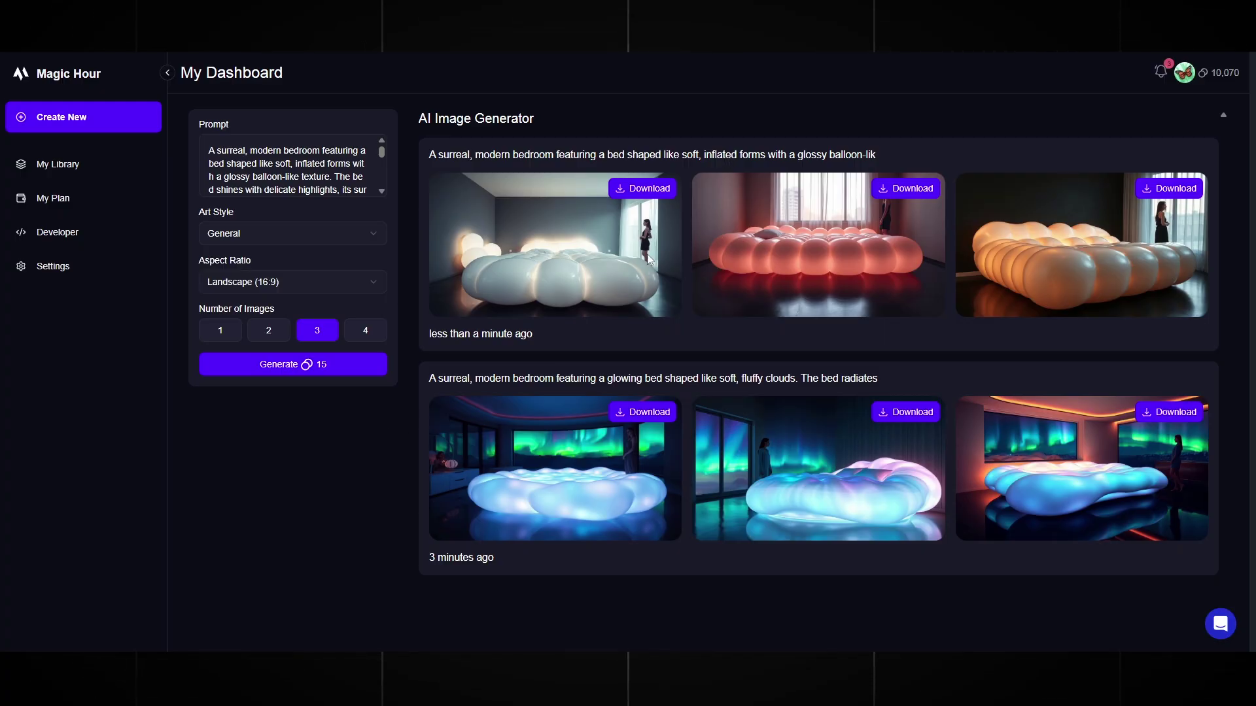
click(913, 189)
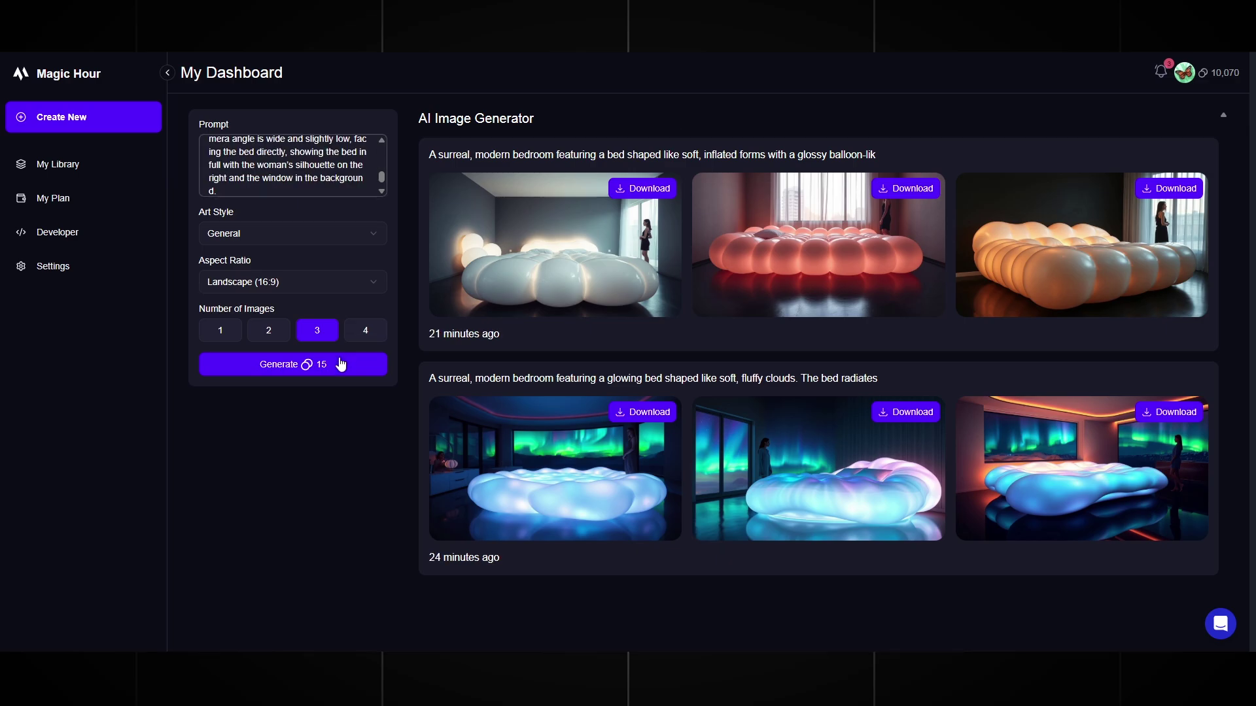
click(337, 365)
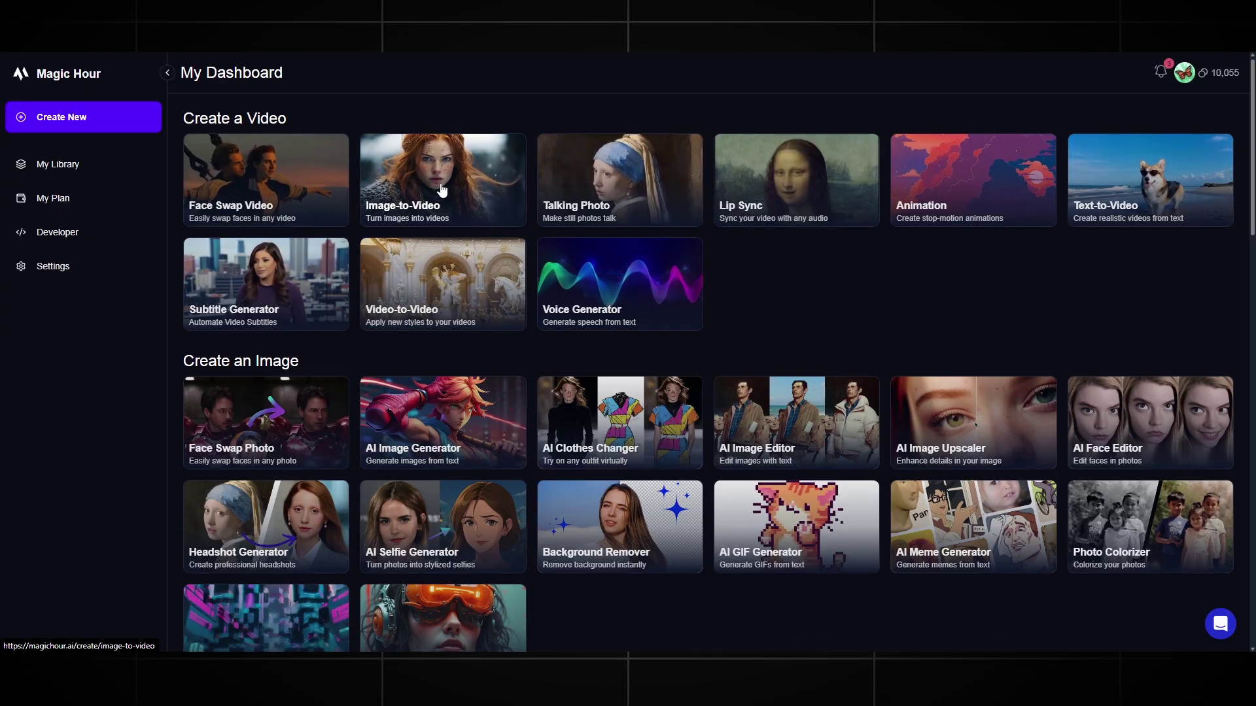
- Open Image-to-Video and upload the strawberry-bed picture as the start image
click(442, 188)
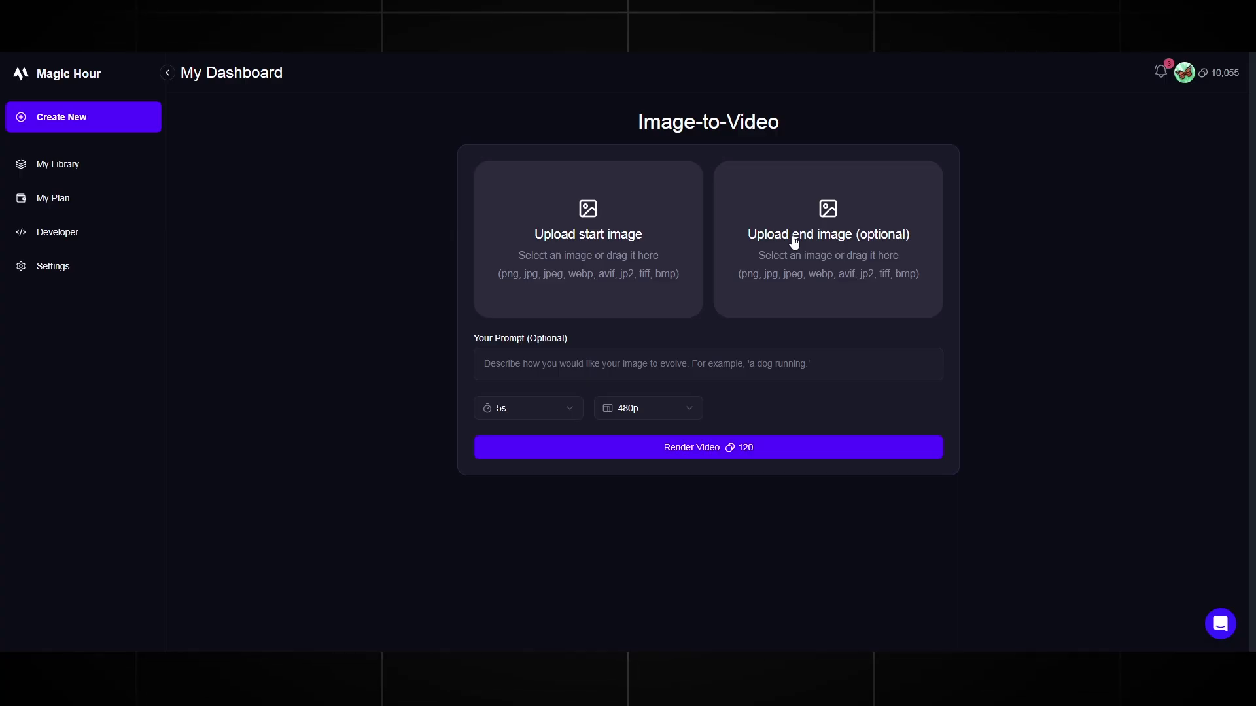
click(489, 364)
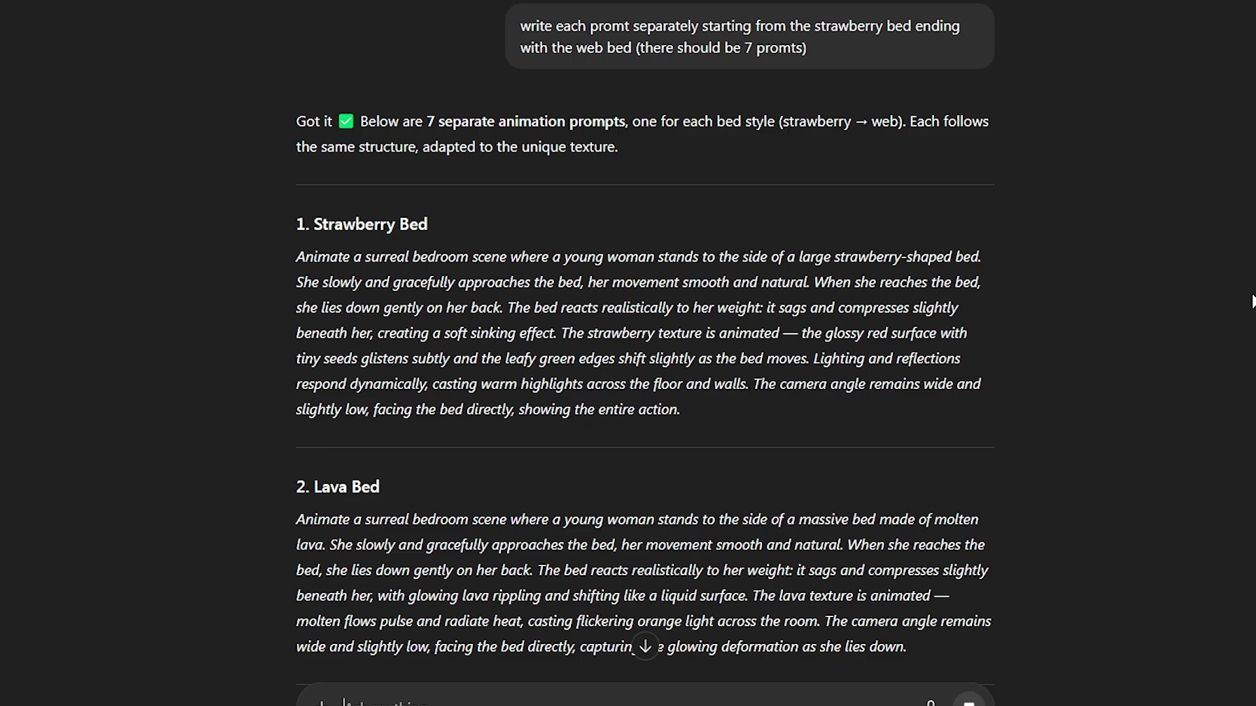
- Scroll the ChatGPT conversation to locate the numbered Lava, Mercury and Pie bed prompts
scroll(1232, 301, down, 8)
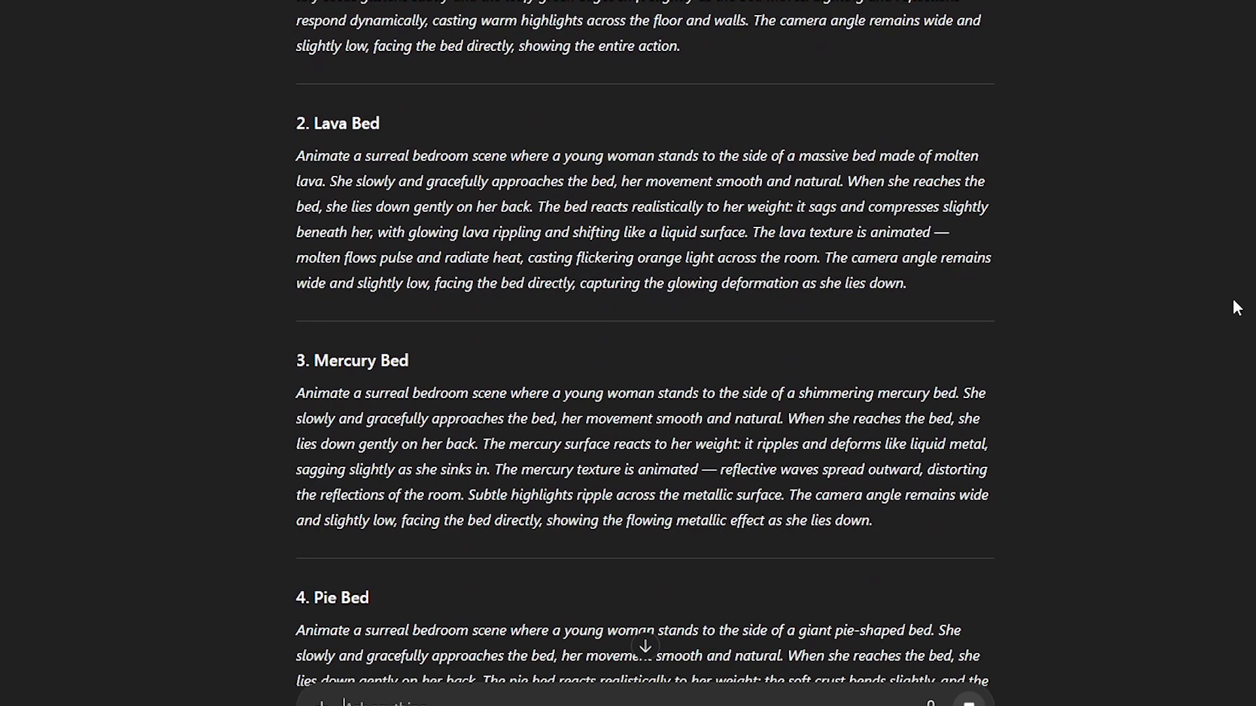
scroll(1232, 301, down, 7)
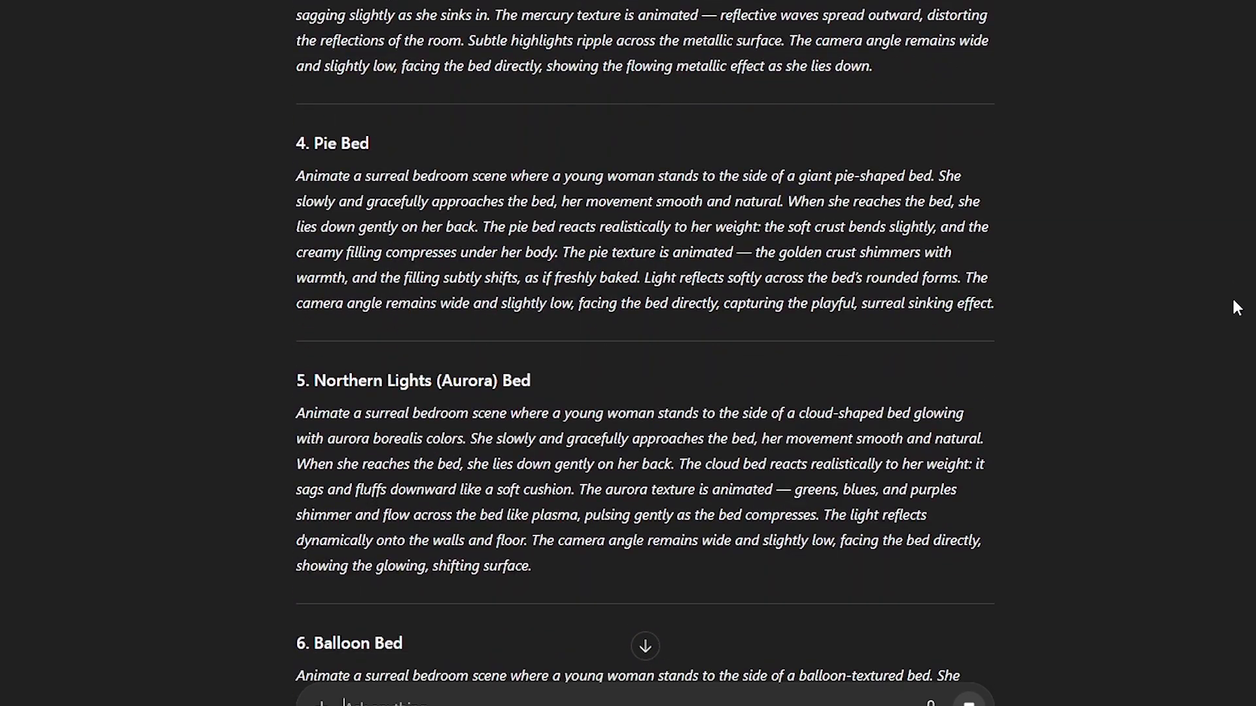
scroll(1231, 296, down, 7)
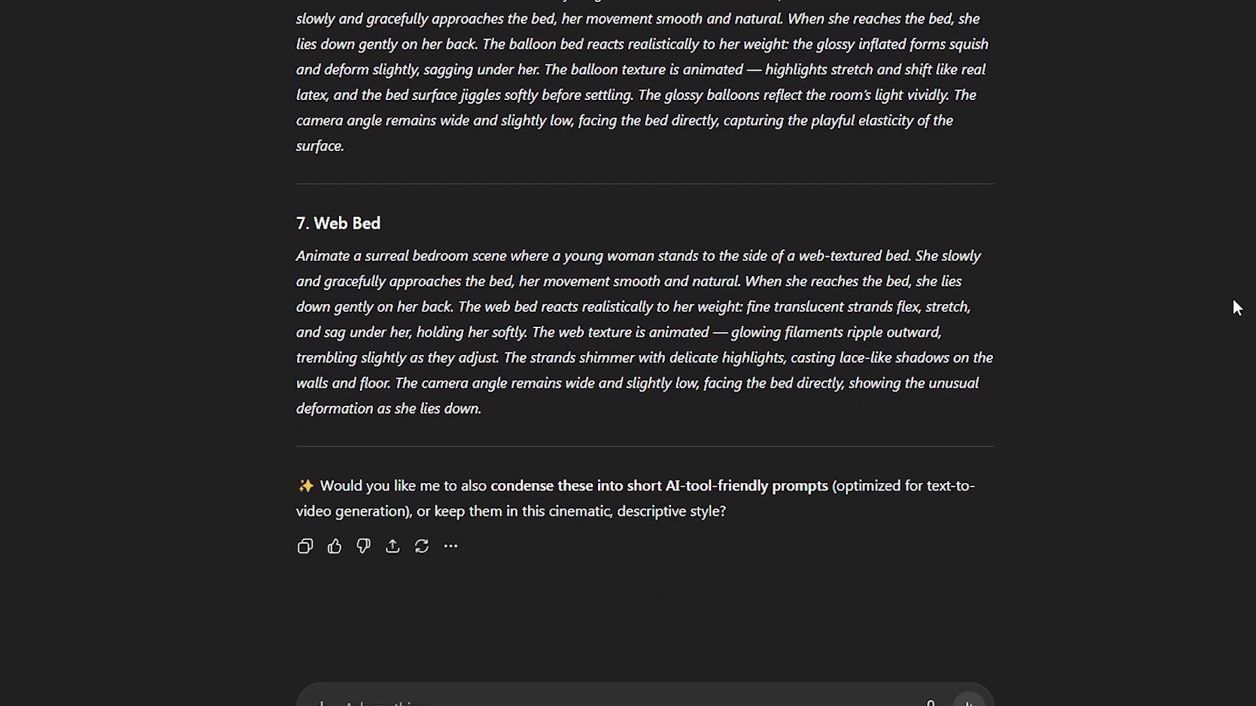
scroll(1233, 302, up, 15)
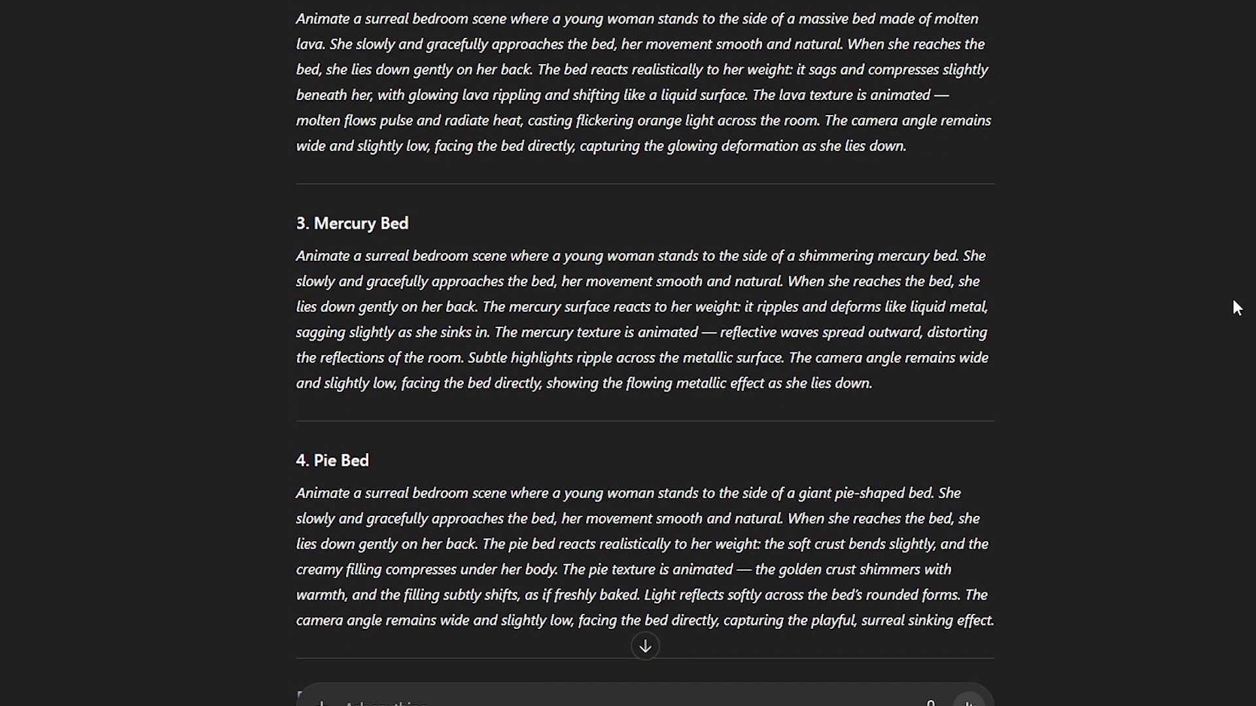
scroll(1231, 296, up, 3)
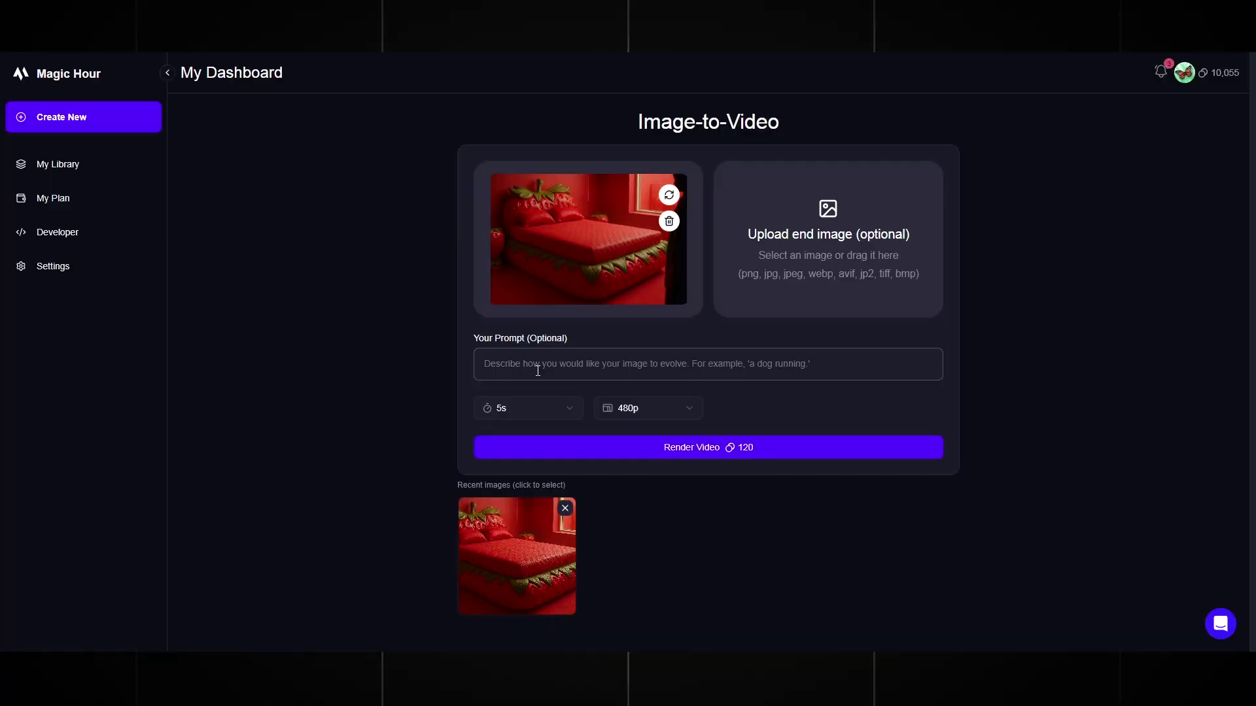
- Paste the strawberry bed prompt, set 10s duration and 1080p resolution, and render the video
text(Animate a surreal bedroom scene where a young woman stands to the side of a large strawberry-shaped bed. She slowly and gracefully approaches the bed, her movement smooth and natural. When she reaches the bed, she lies down gently on her back. The bed reacts realistically to her weight: it sags and compresses slightly beneath her, creating a soft sinking effect. The strawberry texture is animated — the glossy red surface with tiny seeds glistens subtly and the leafy green edges shift slightly as the bed moves. Lighting and reflections respond dynamically, casting warm highlights across the floor and walls. The camera angle remains wide and slightly low, facing the bed directly, showing the entire action.)
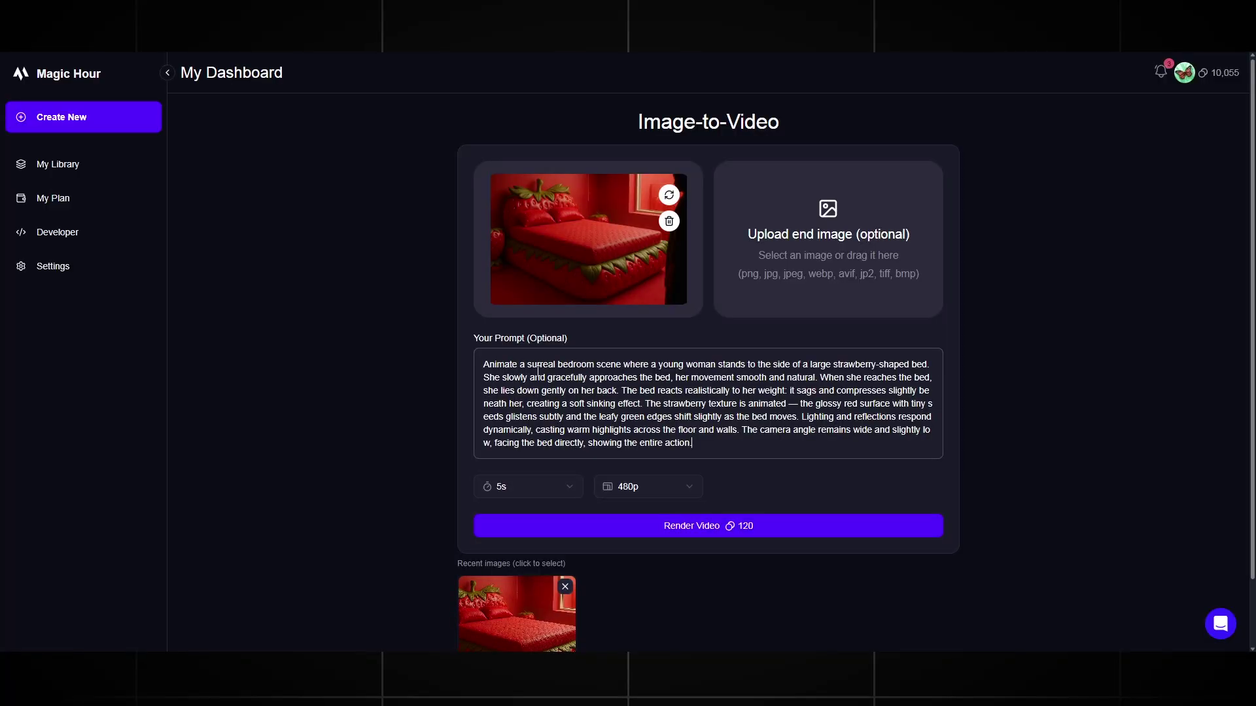
click(548, 488)
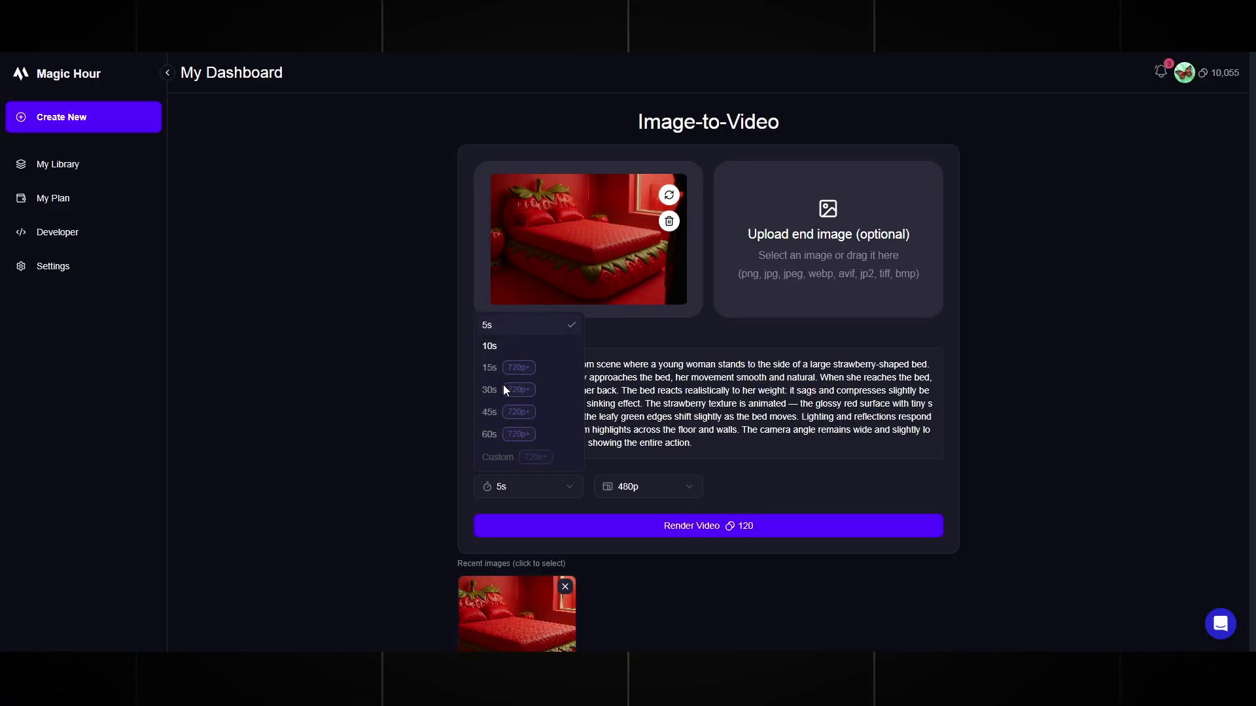
click(502, 348)
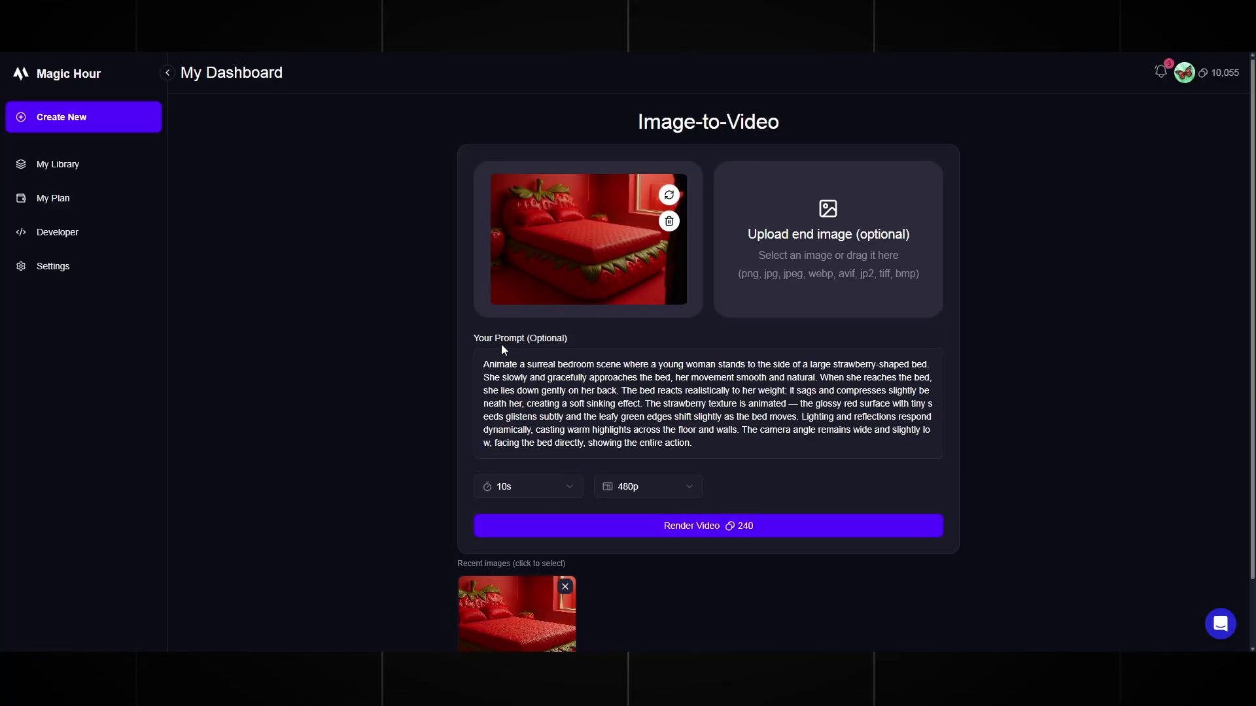
click(654, 491)
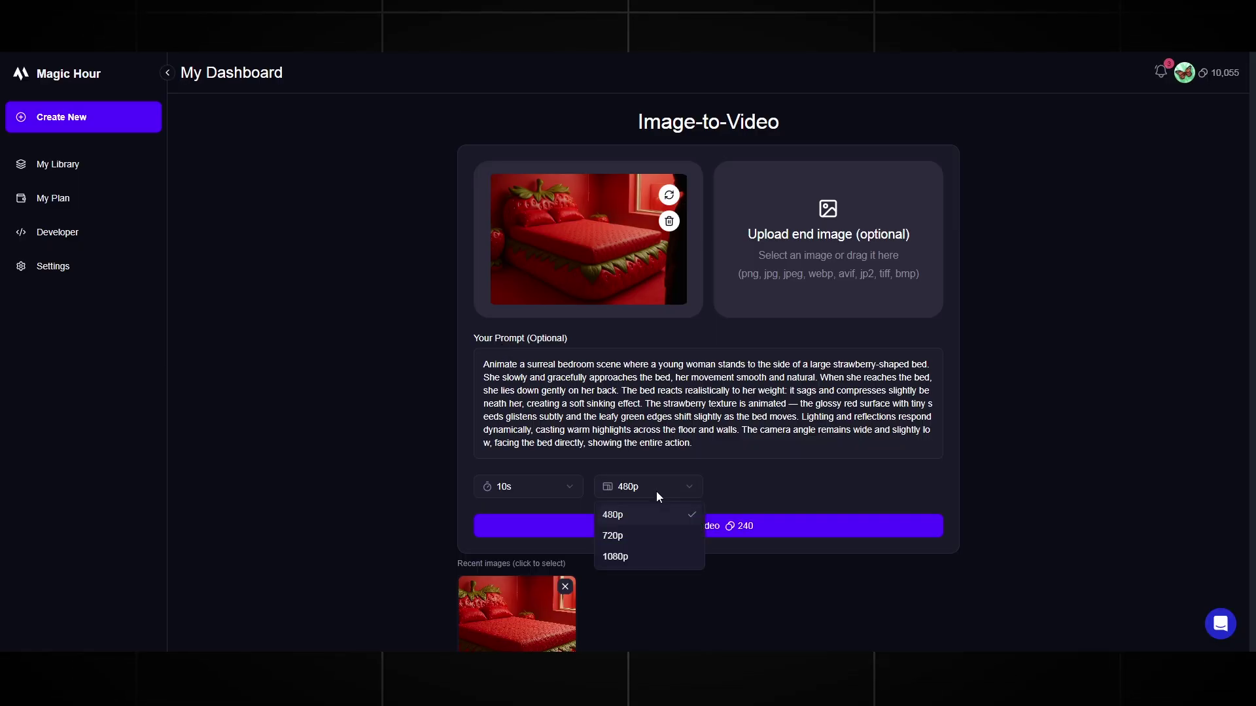
click(622, 542)
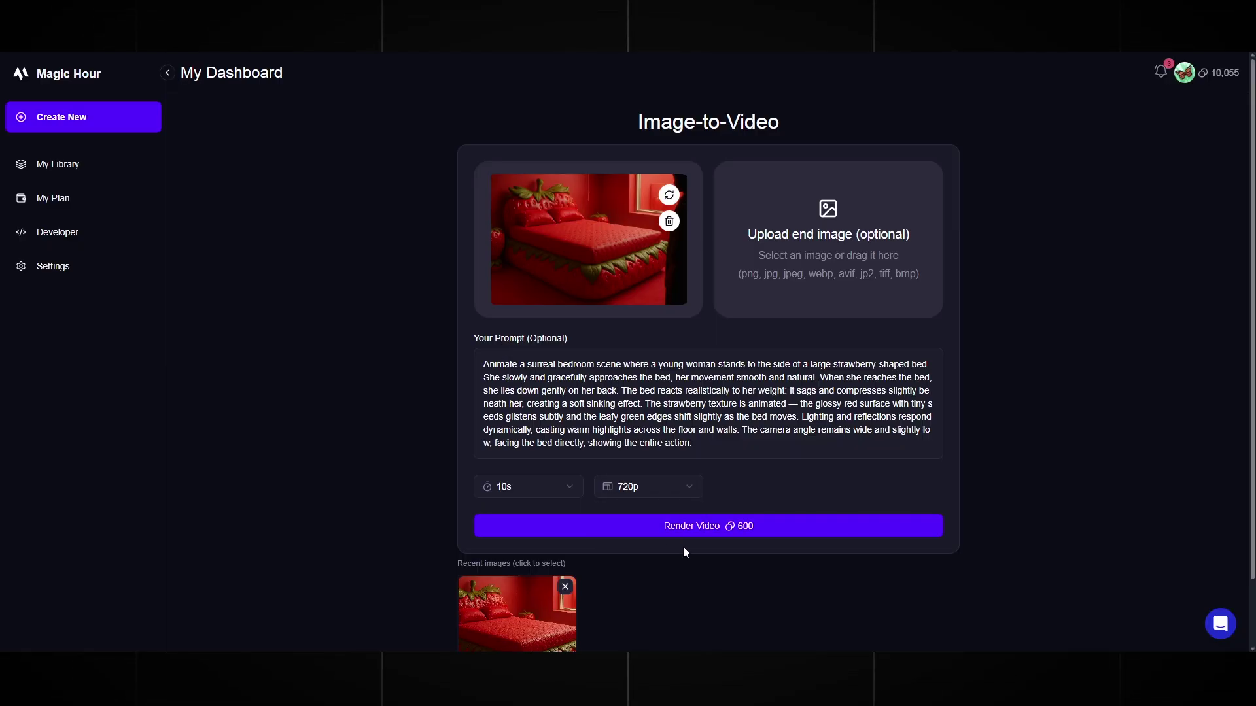
click(655, 494)
click(630, 557)
click(725, 527)
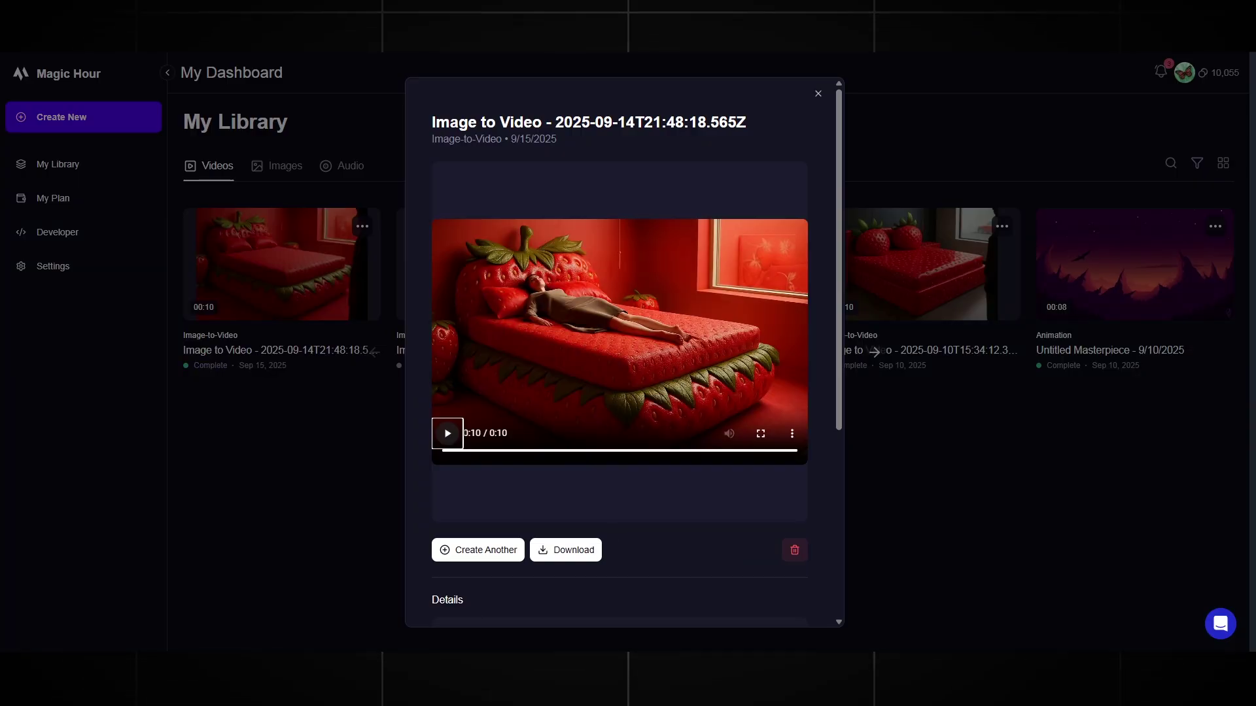
- Replay the finished strawberry bed videos, then paste the lava bed animation prompt
click(447, 433)
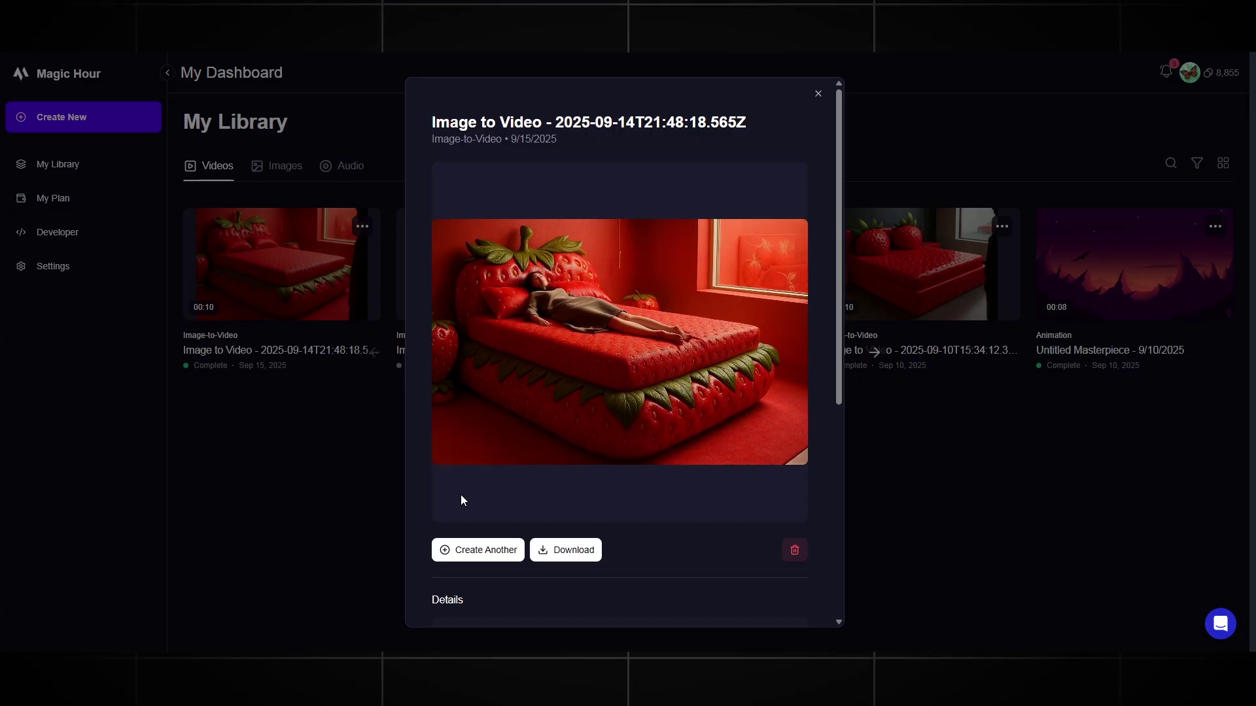
key(Right)
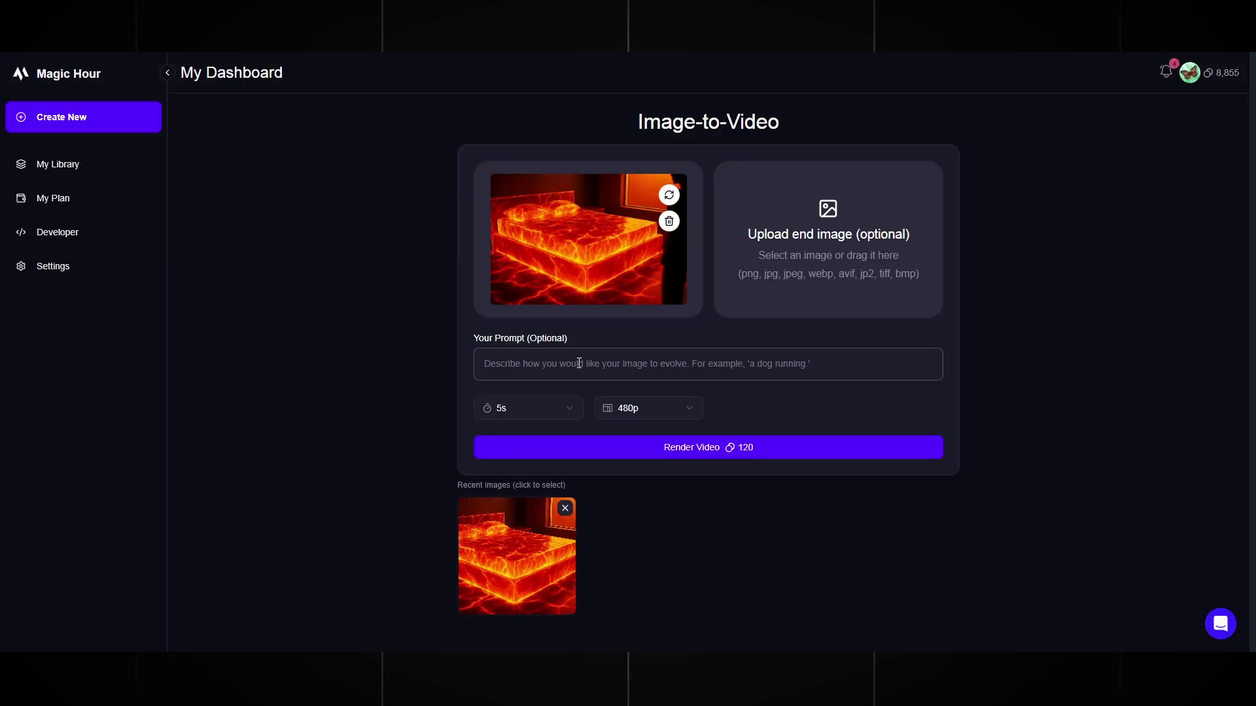
text(Animate a surreal bedroom scene where a young woman stands to the side of a massive bed made of molten lava. She slowly and gracefully approaches the bed, her movement smooth and natural. When she reaches the bed, she lies down gently on her back. The bed reacts realistically to her weight: it sags and compresses slightly beneath her, with glowing lava rippling and shifting like a liquid surface. The lava texture is animated — molten flows pulse and radiate heat, casting flickering orange light across the room. The camera angle remains wide and slightly low, facing the bed directly, capturing the glowing deformation as she lies down.)
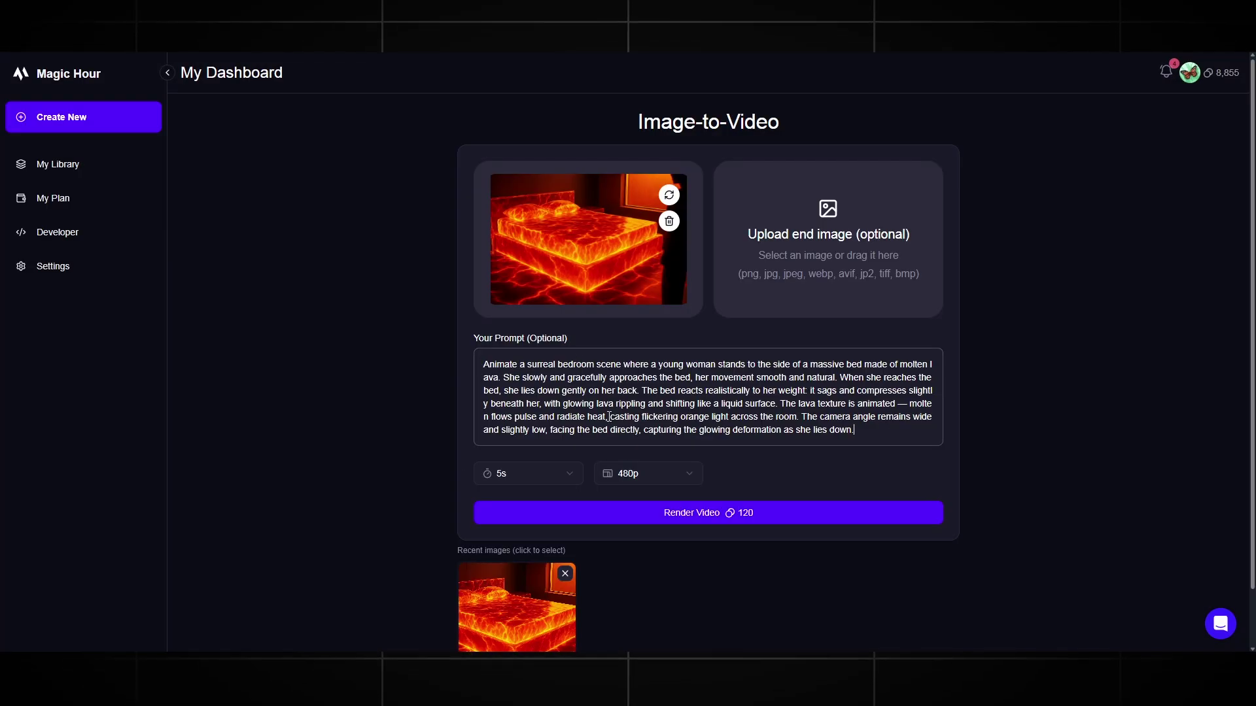
- Render the lava bed video at 10 seconds and 1080p
click(548, 481)
click(500, 333)
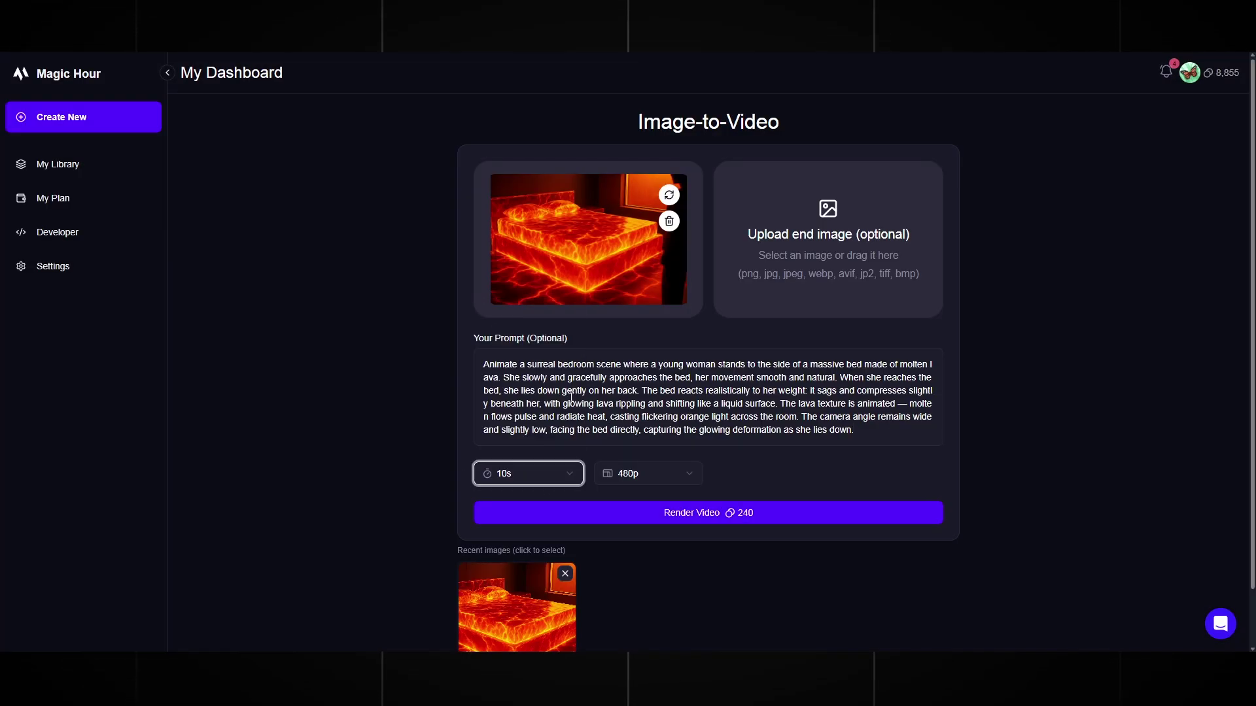
click(638, 472)
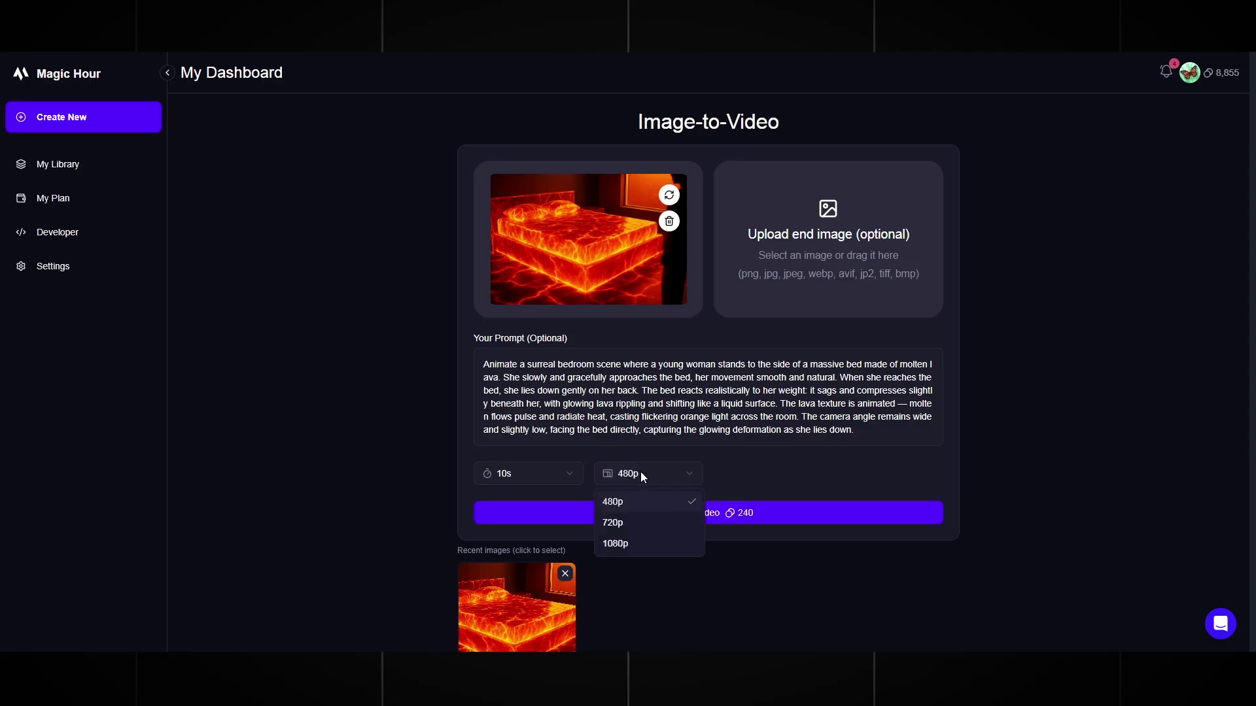
click(614, 543)
click(783, 467)
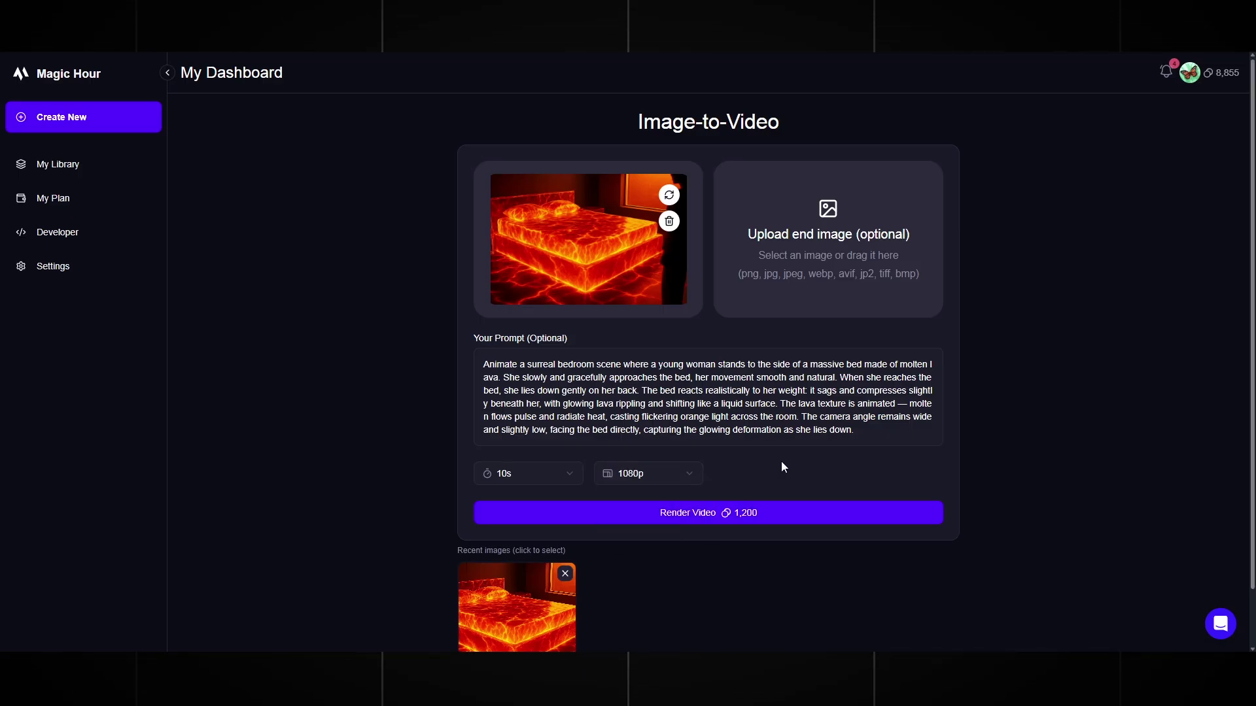
click(721, 515)
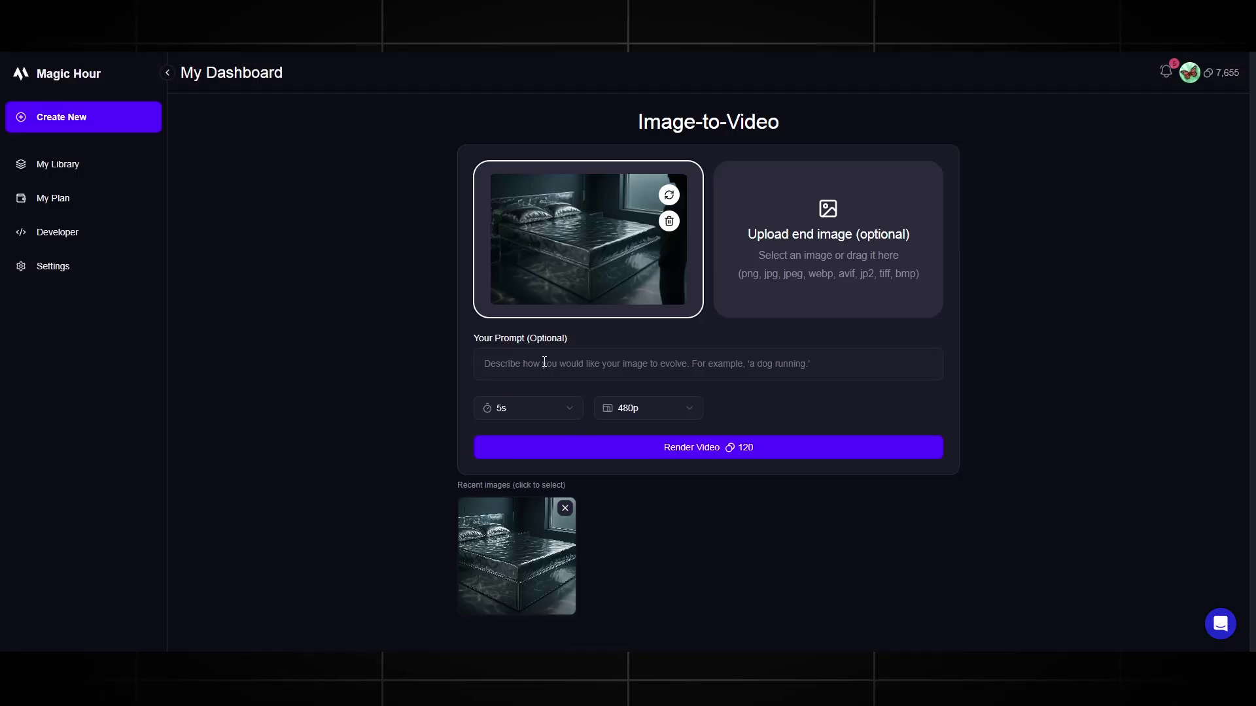
- Render the metallic bed image as a 10-second video at 1080p resolution
click(517, 412)
click(497, 456)
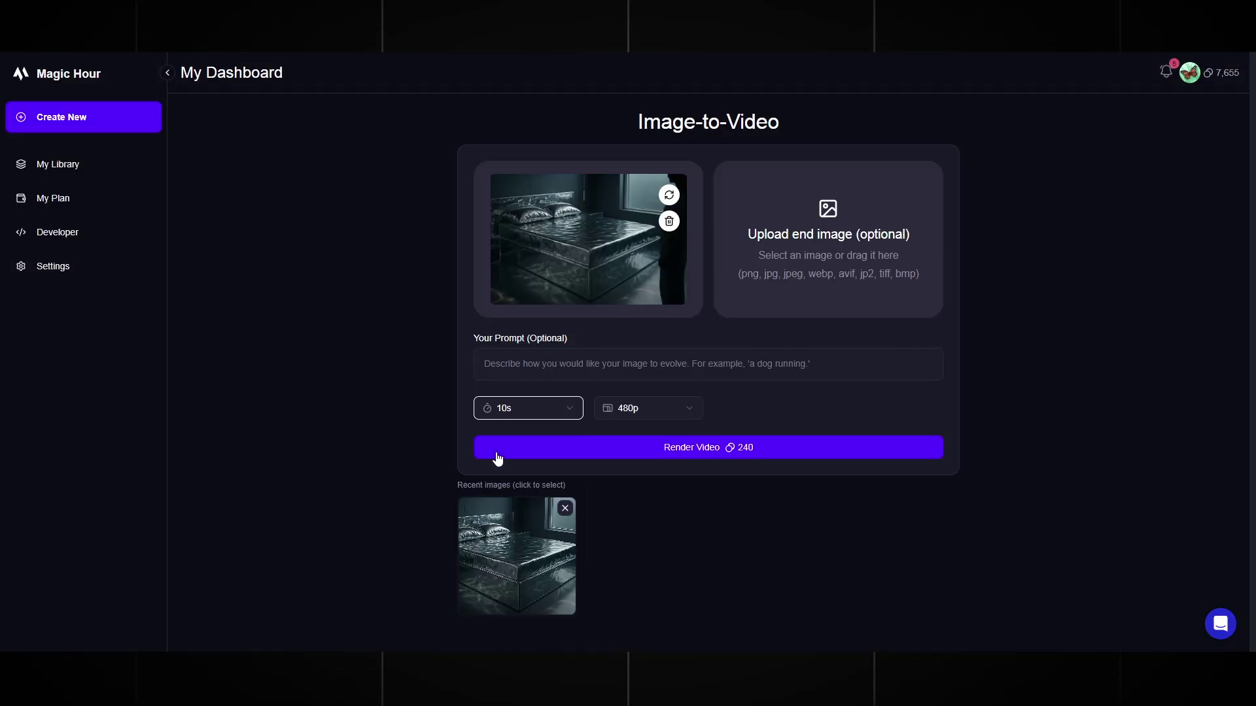
click(622, 412)
click(615, 474)
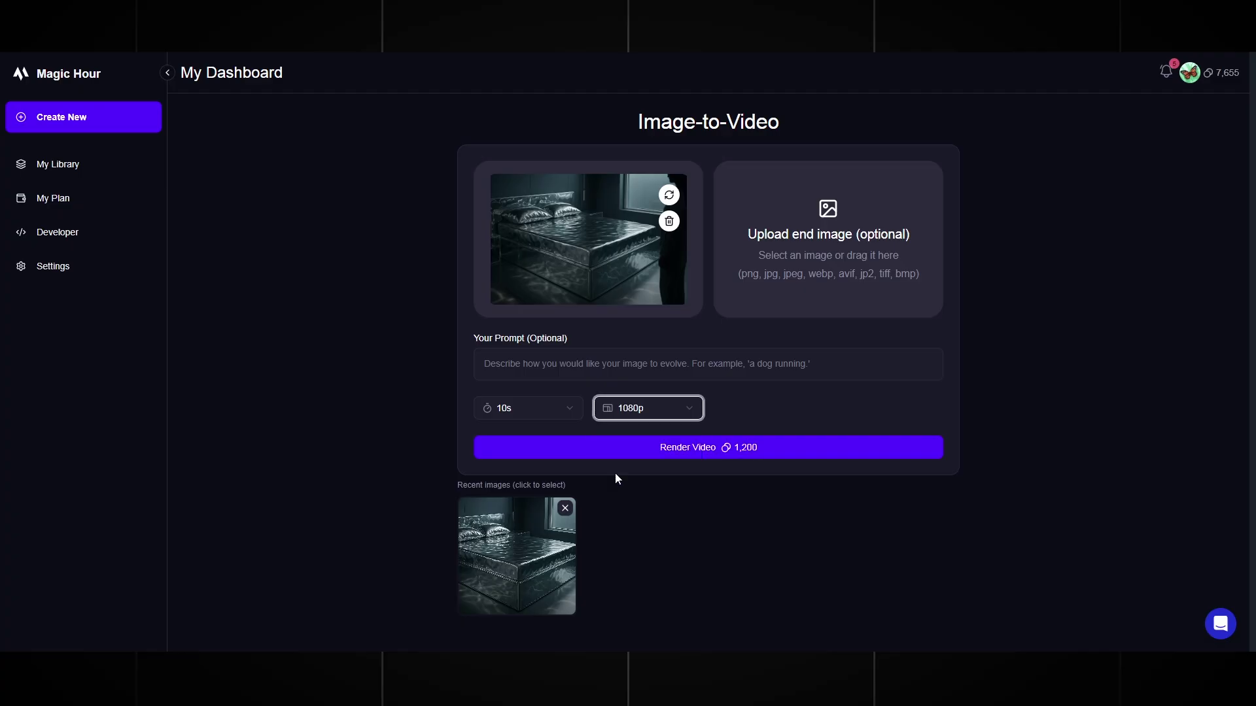
click(667, 450)
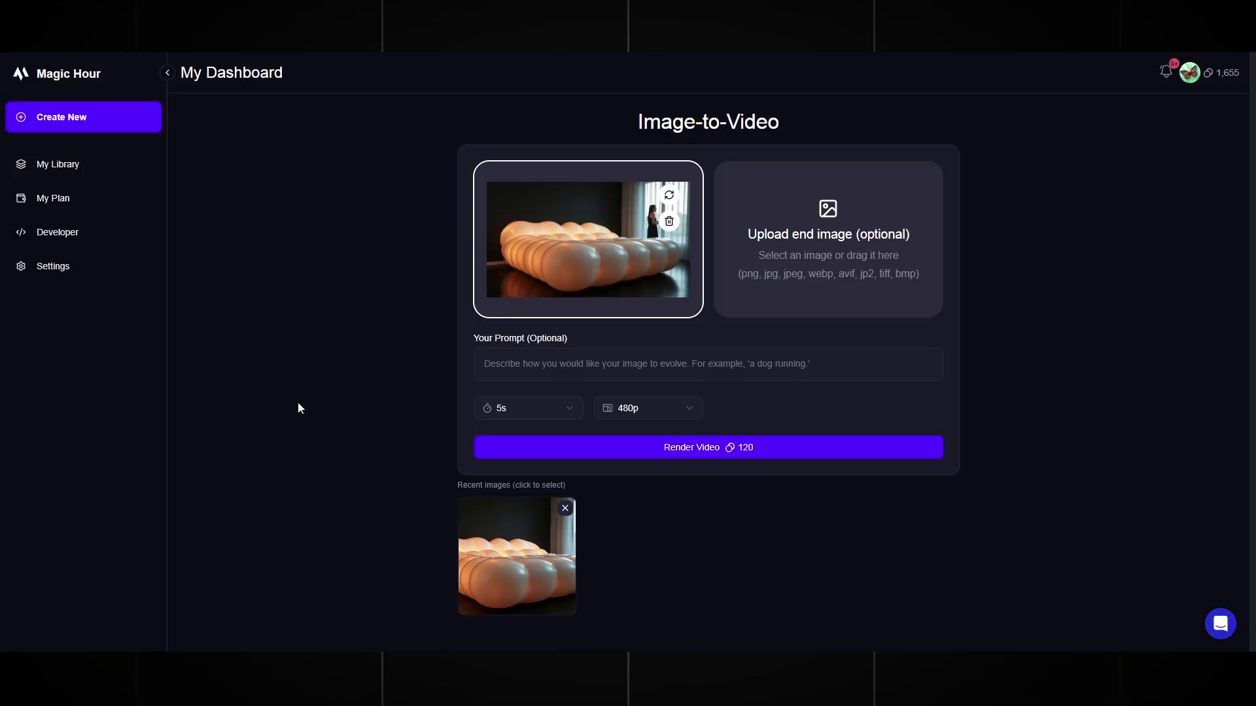
- Paste the balloon bed animation prompt and set the clip length to 10 seconds
click(572, 363)
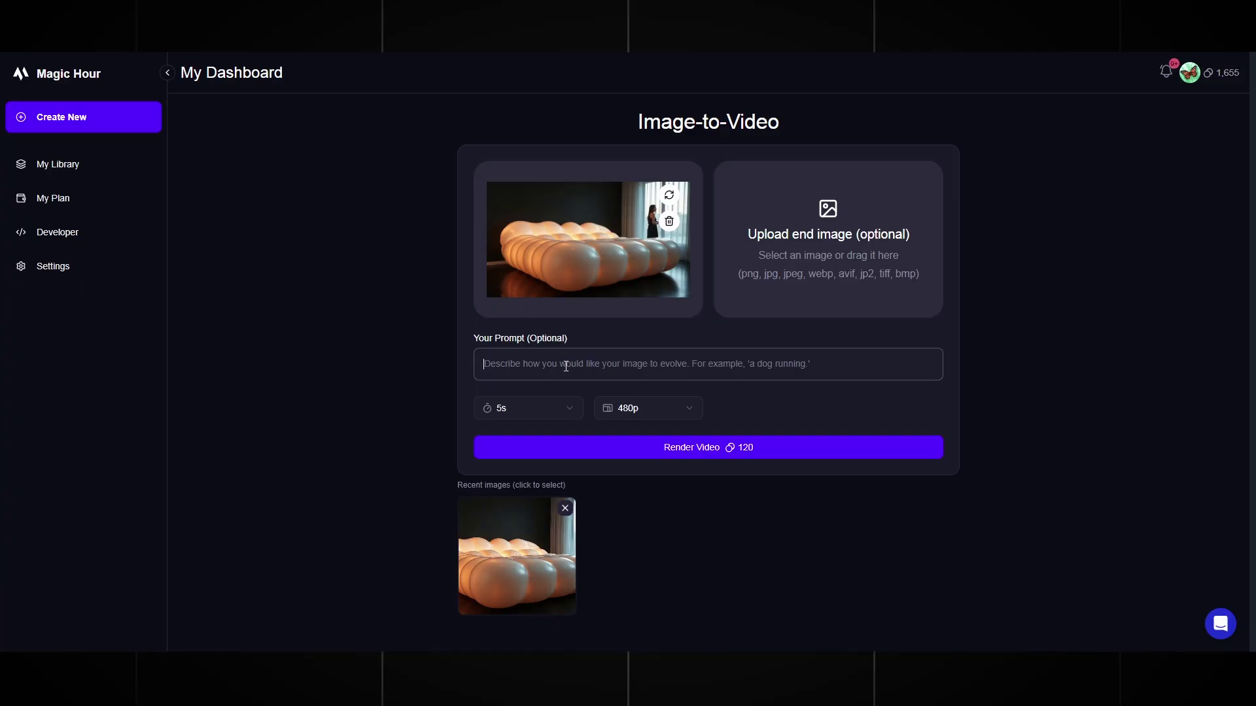
text(Animate a surreal bedroom scene where a young woman stands to the side of a balloon-textured bed. She slowly and gracefully approaches the bed, her movement smooth and natural. When she reaches the bed, she lies down gently on her back. The balloon bed reacts realistically to her weight: the glossy inflated forms squish and deform slightly, sagging under her. The balloon texture is animated — highlights stretch and shift like real latex, and the bed surface jiggles softly before settling. The glossy balloons reflect the room’s light vividly. The camera angle remains wide and slightly low, facing the bed directly, capturing the playful elasticity of the surface.)
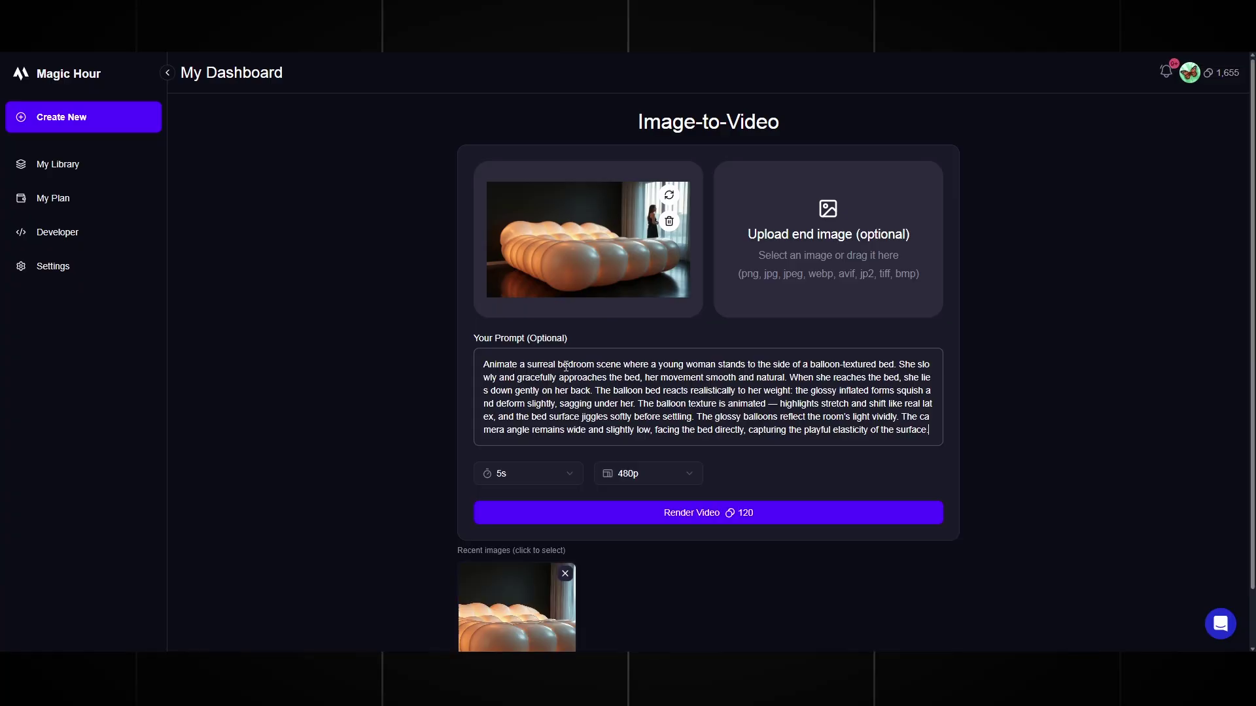
click(542, 474)
click(501, 335)
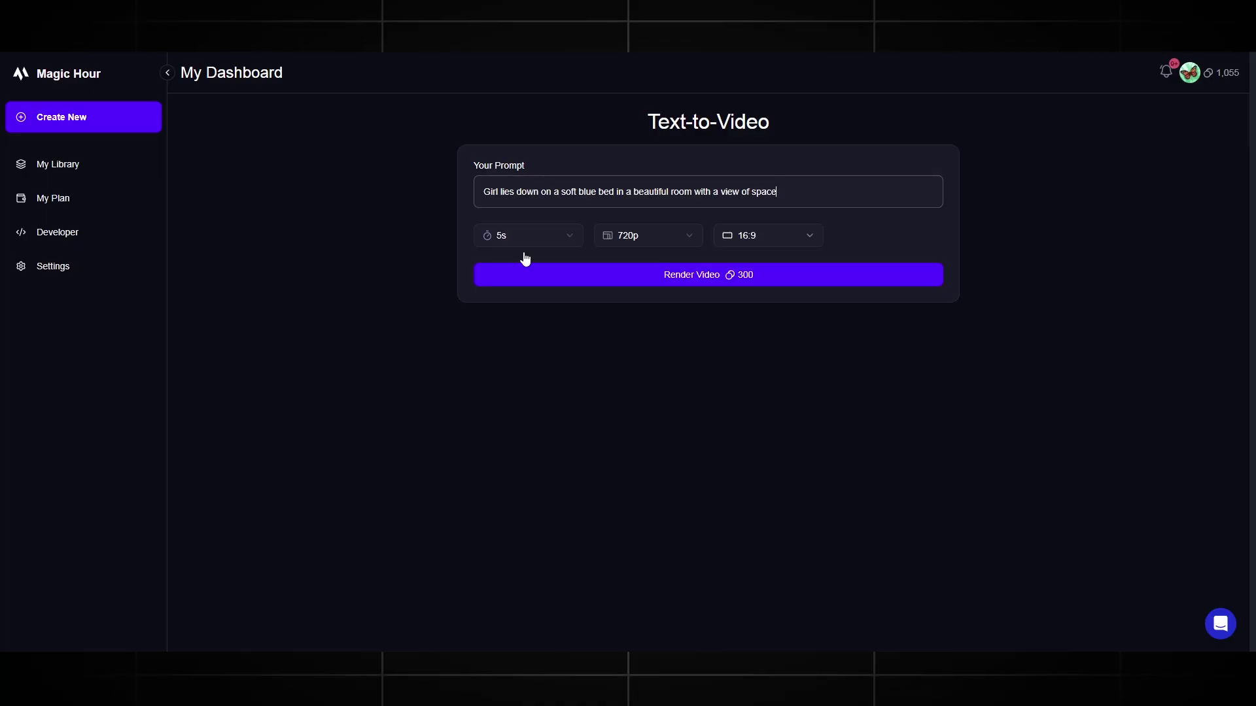
- Render the blue bed space-view clip at 10 seconds and 720p, then replay it
click(523, 237)
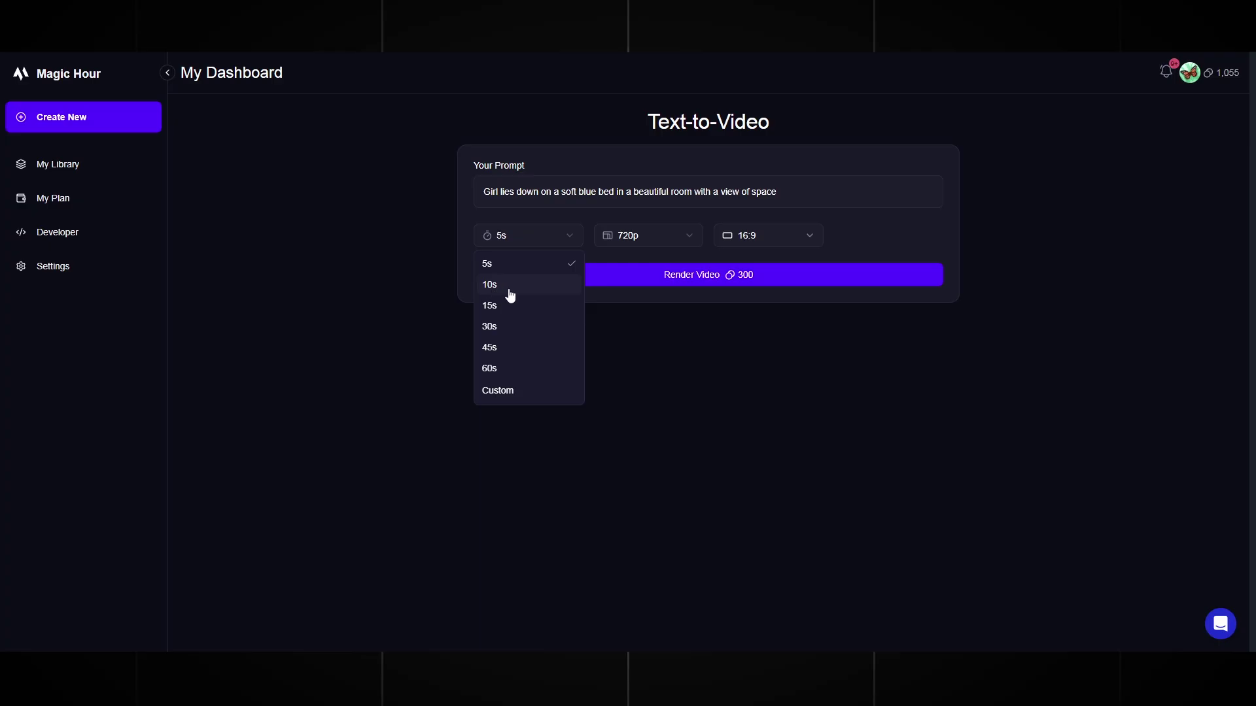
click(511, 286)
click(622, 284)
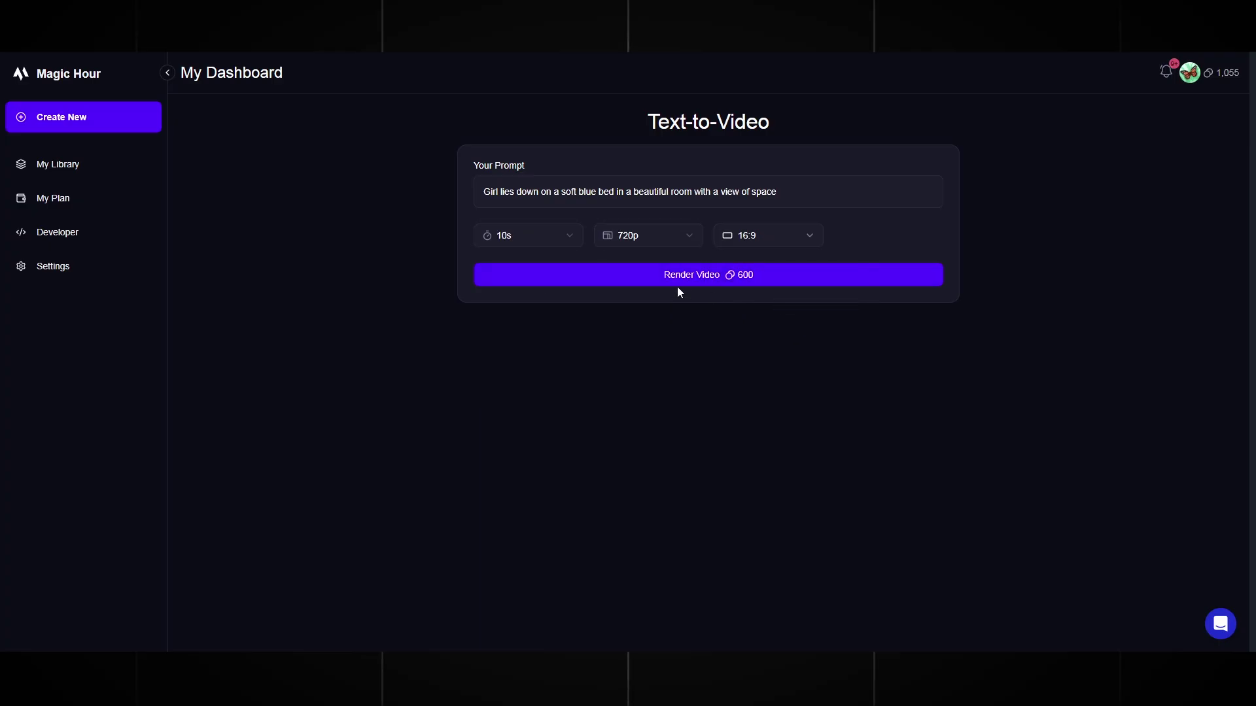
click(720, 281)
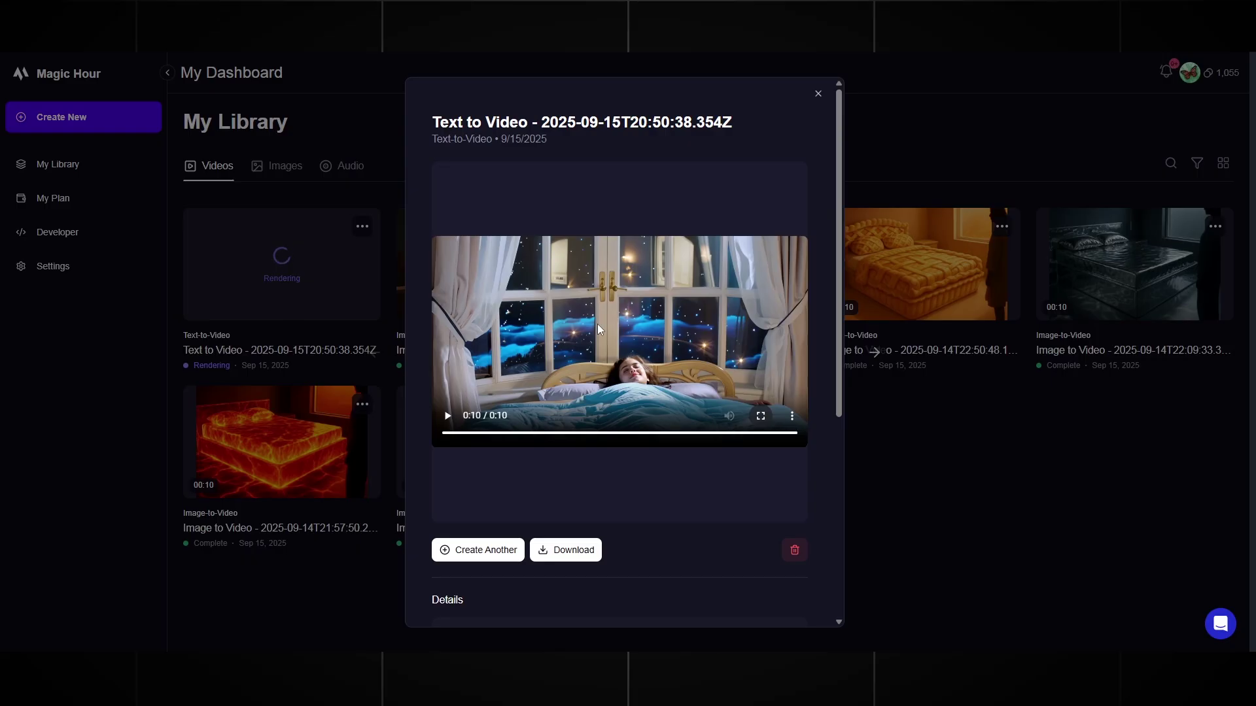
click(598, 324)
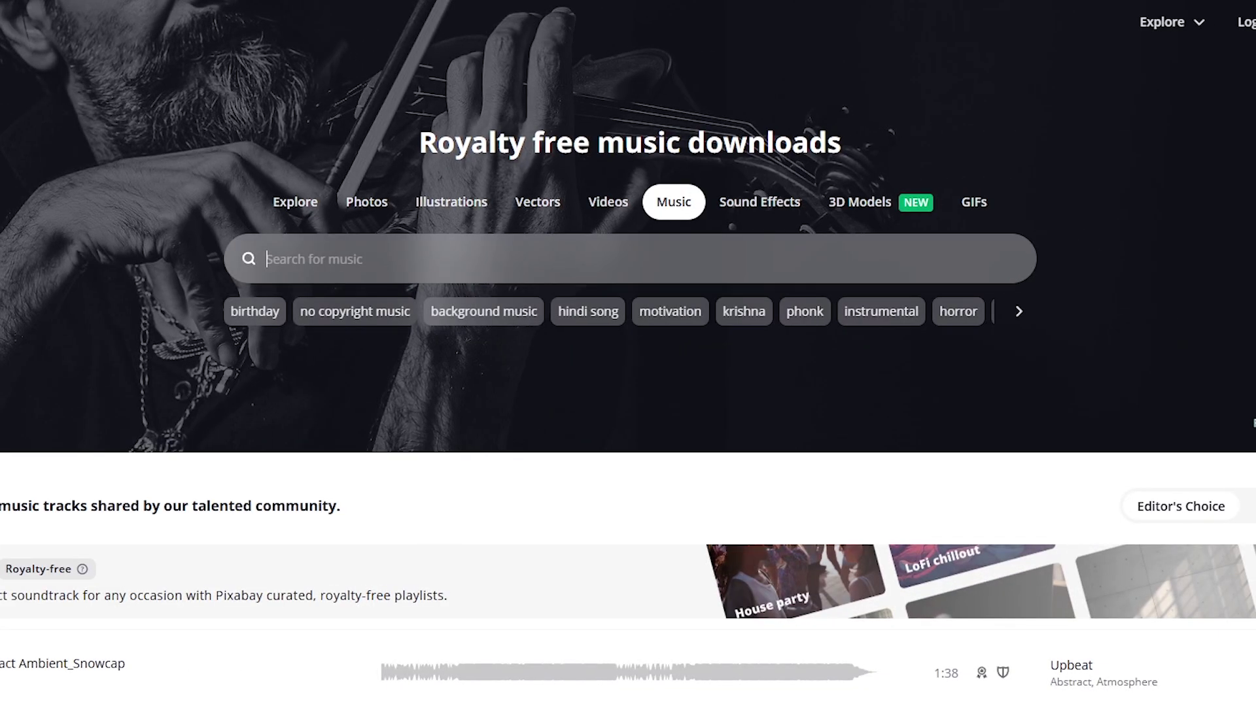
- Search Pixabay's music library for 'relaxing' tracks
text(r)
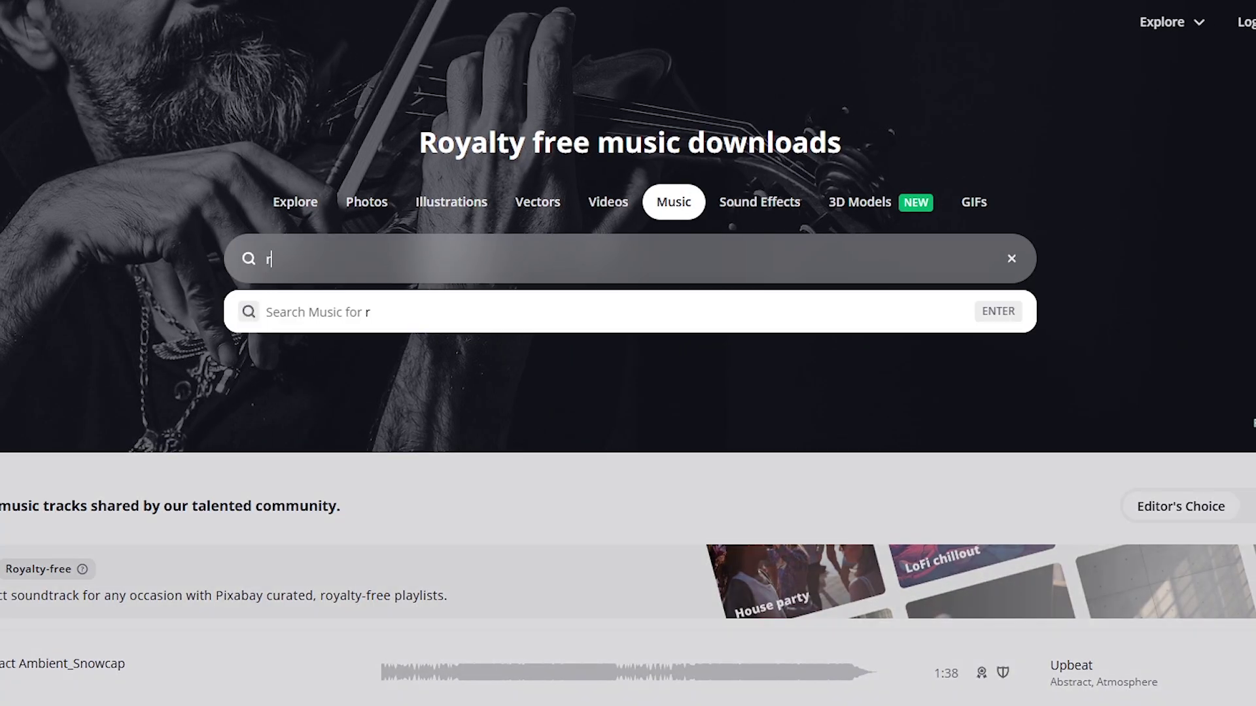
text(elax)
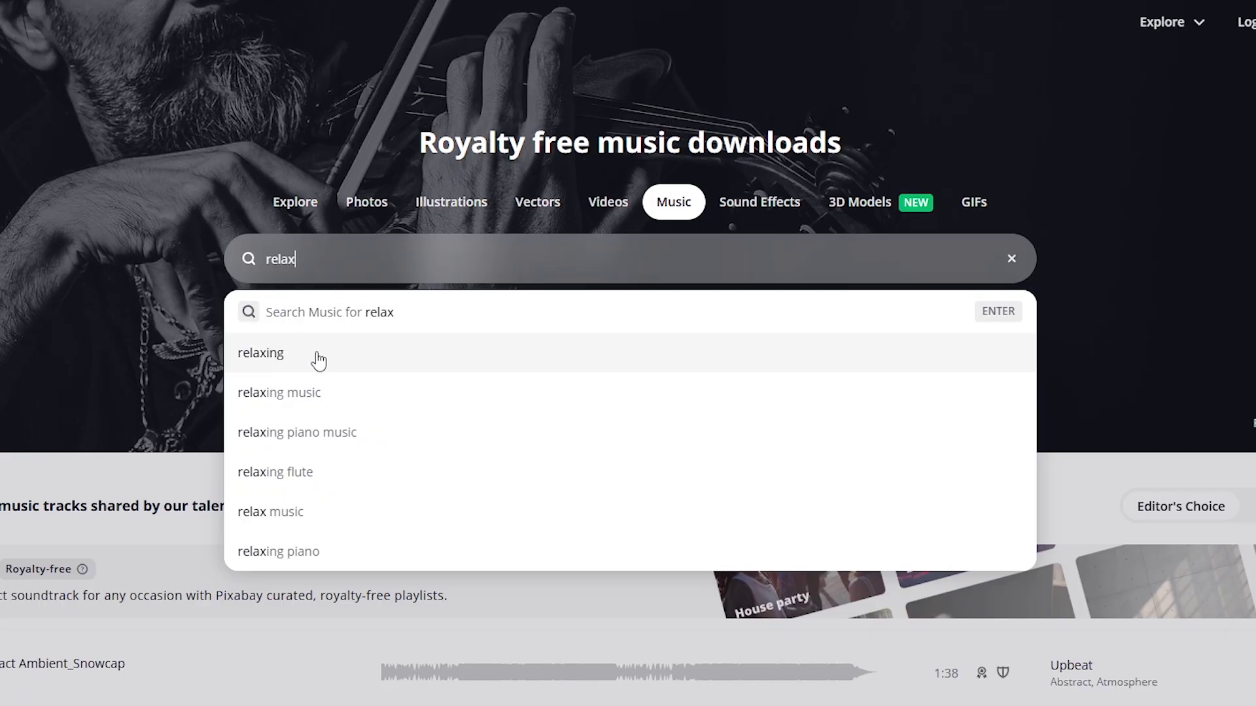
click(332, 368)
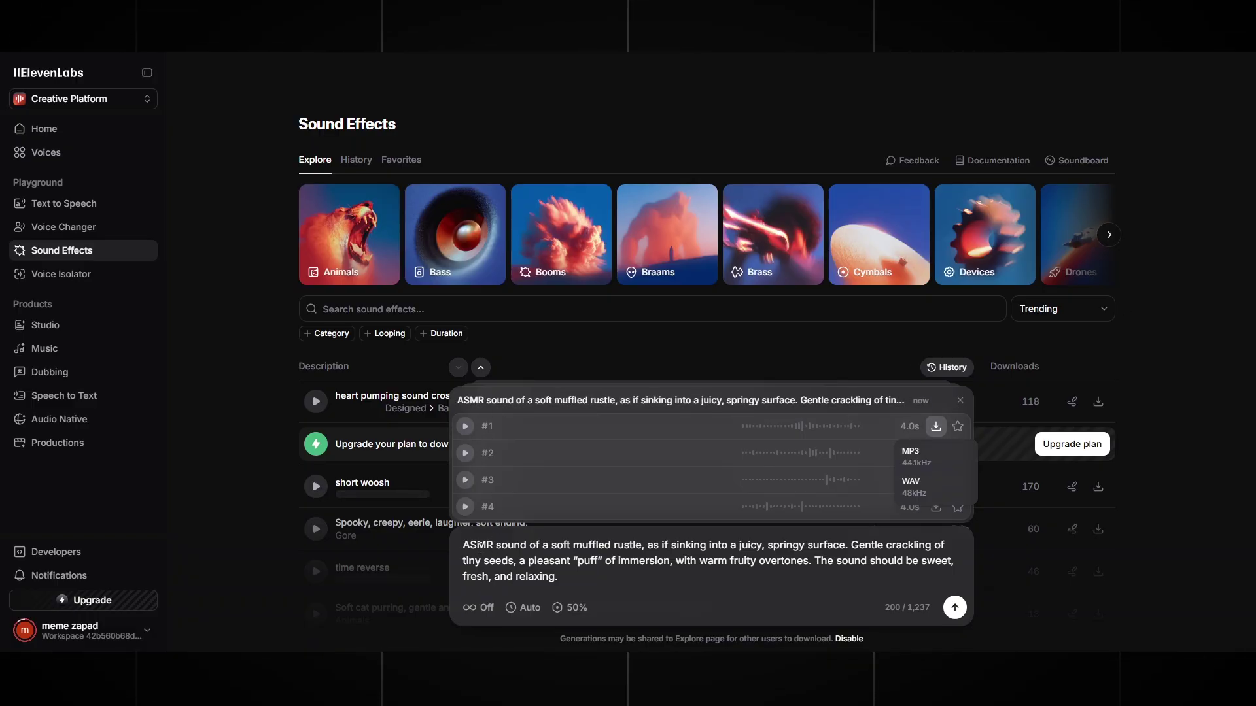
- Replace the sound prompt with the molten-lava prompt and preview the second 4-second take
click(585, 577)
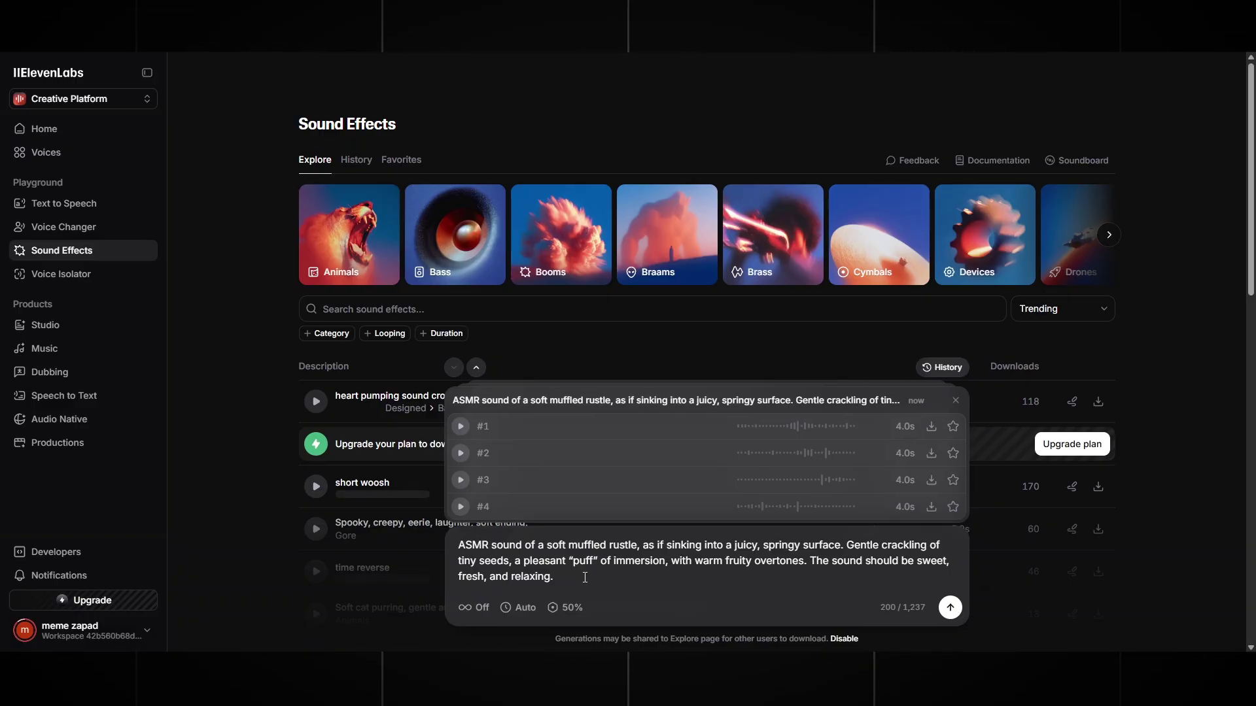
drag(585, 581, 450, 548)
click(544, 561)
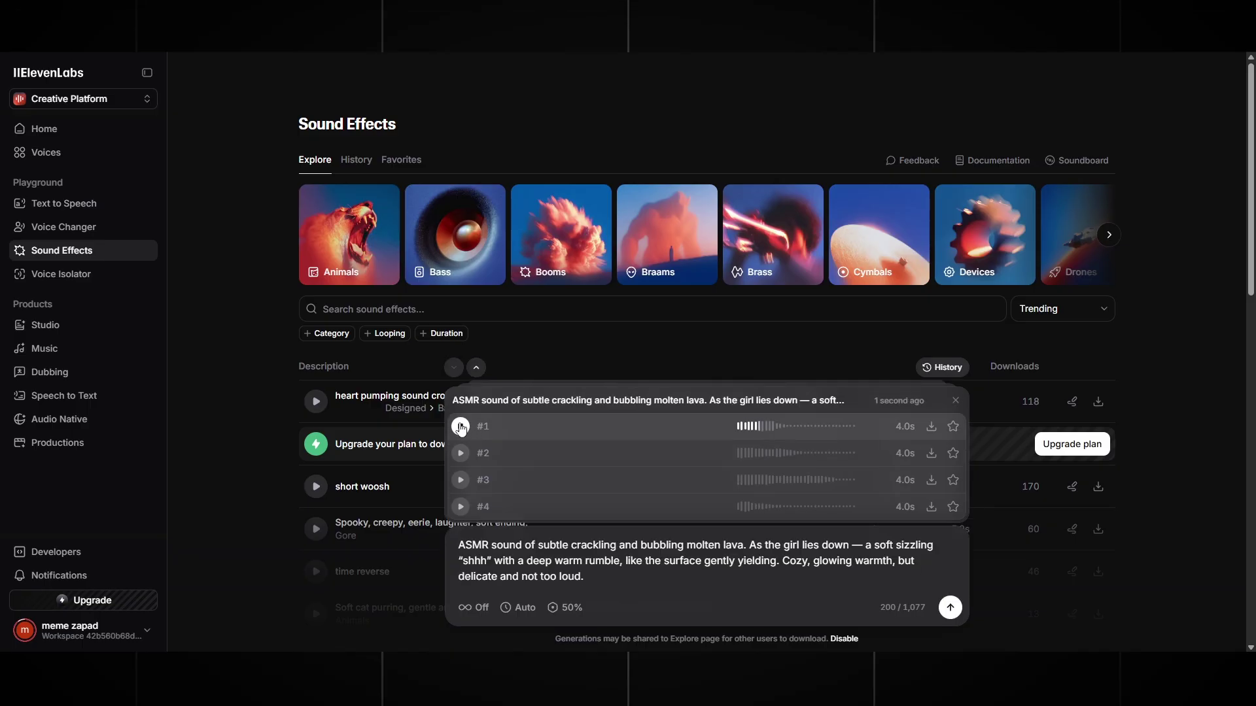
click(461, 454)
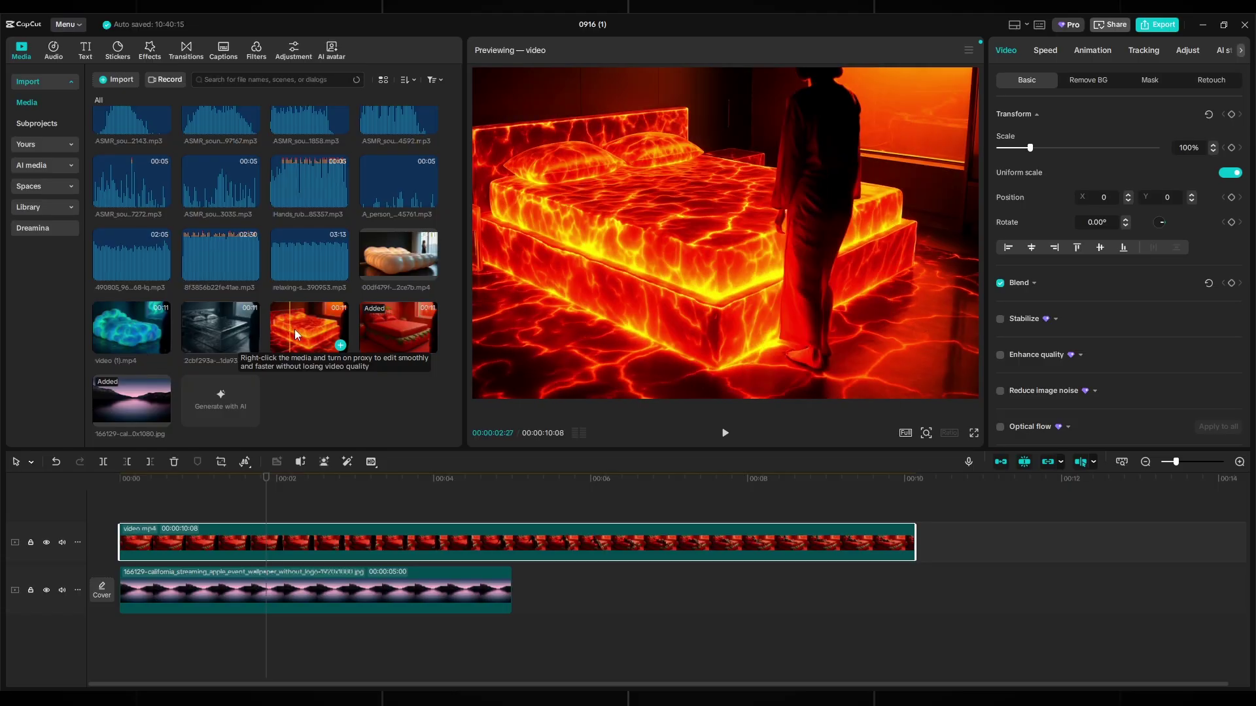
- Append the lava, silver, blue and other bed clips, stretching the lake image underneath
drag(295, 335, 496, 547)
drag(220, 327, 774, 541)
drag(132, 327, 734, 578)
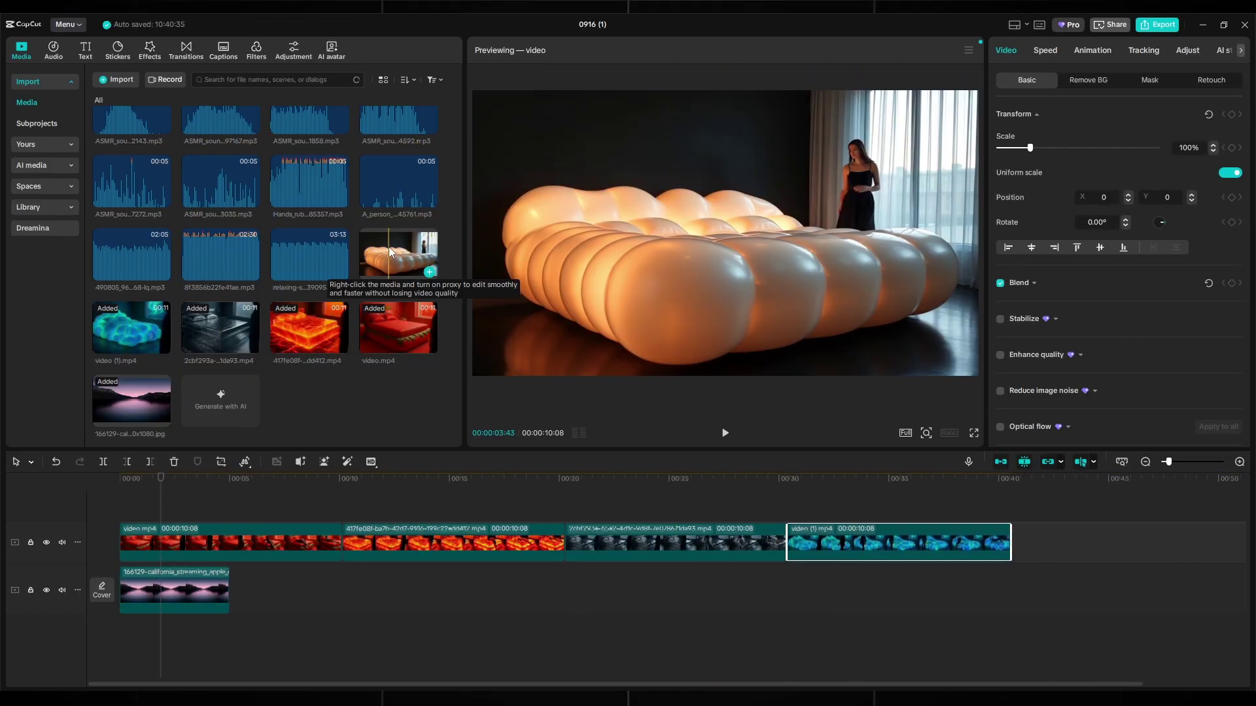
click(429, 271)
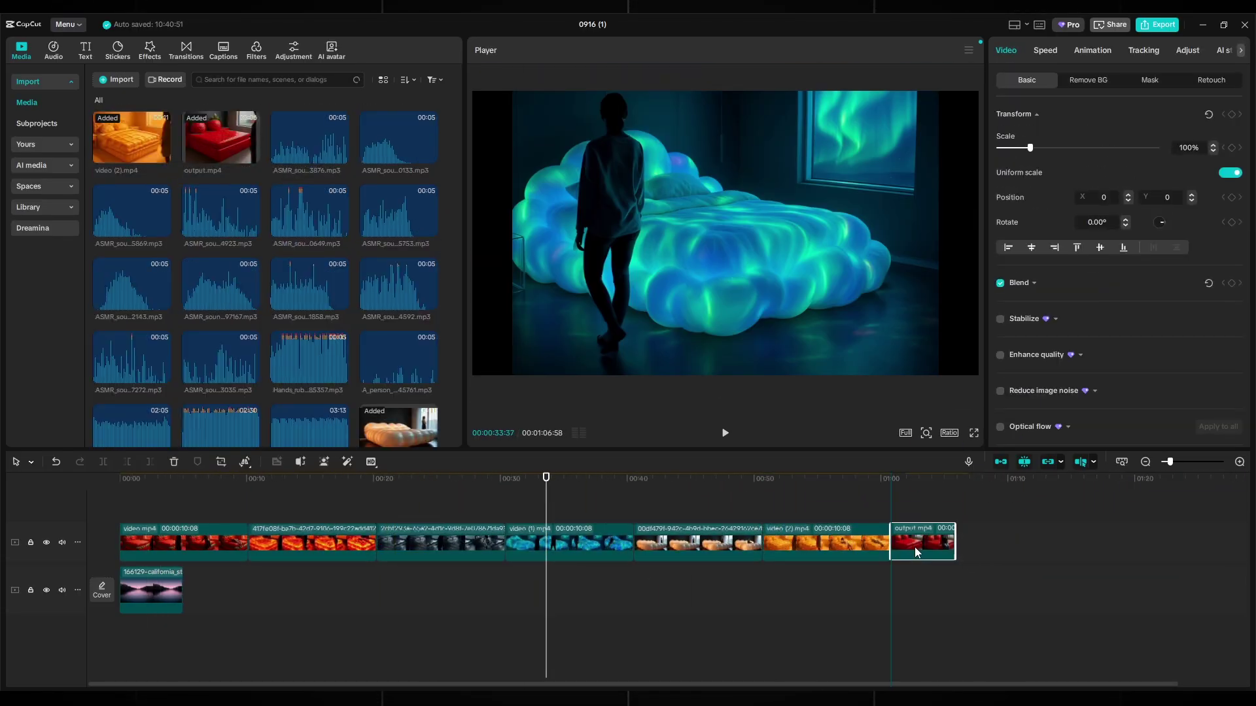
drag(191, 590, 954, 590)
- Enlarge the lava clip to fill the frame and add the relaxing music on a new audio track
click(310, 542)
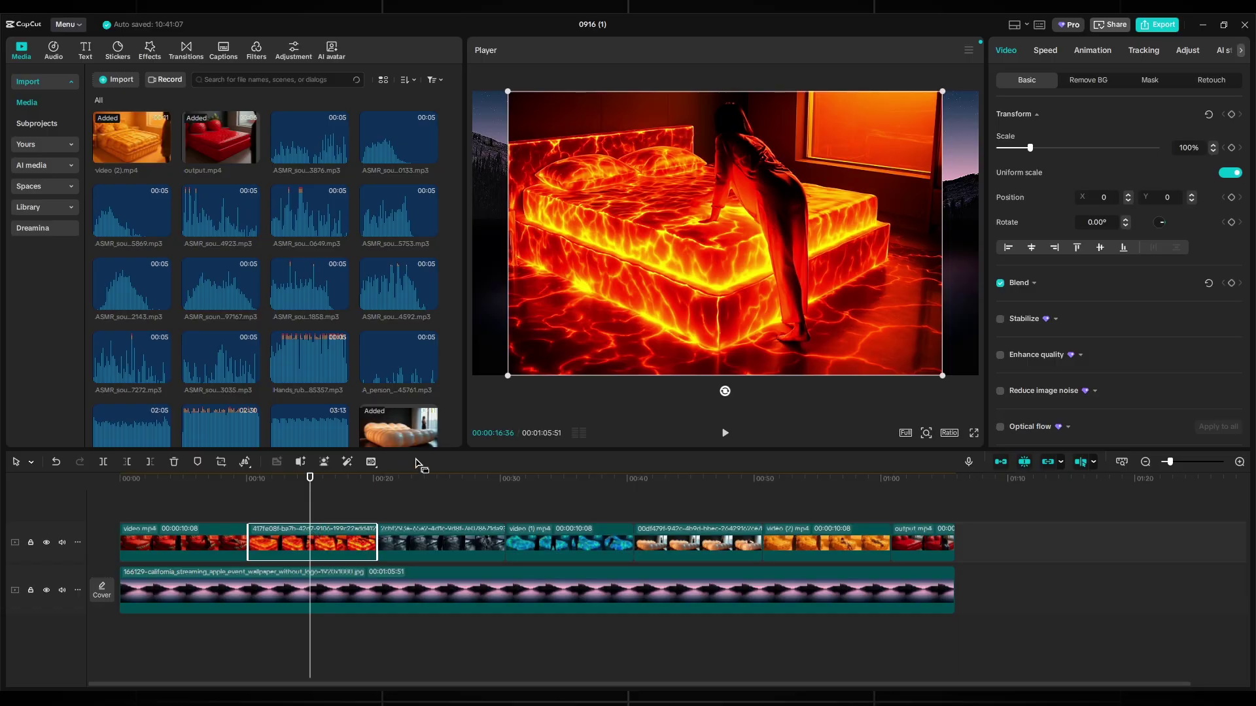
drag(508, 375, 462, 398)
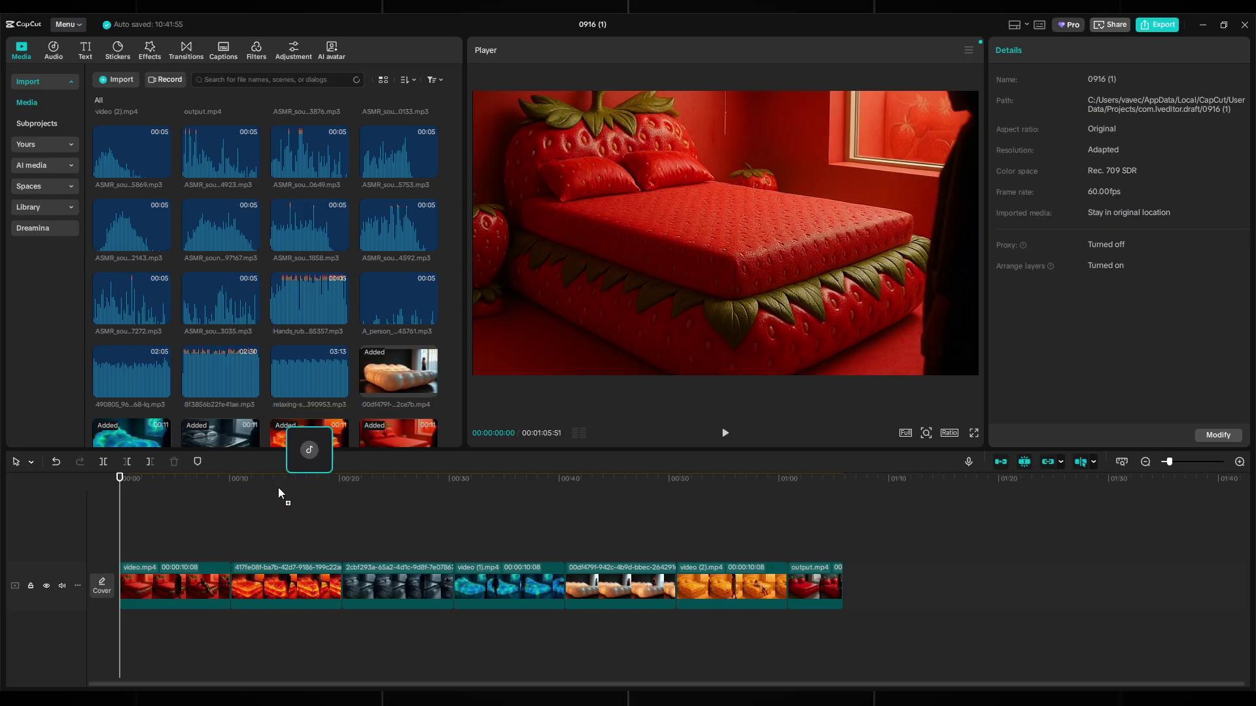
drag(277, 488, 115, 638)
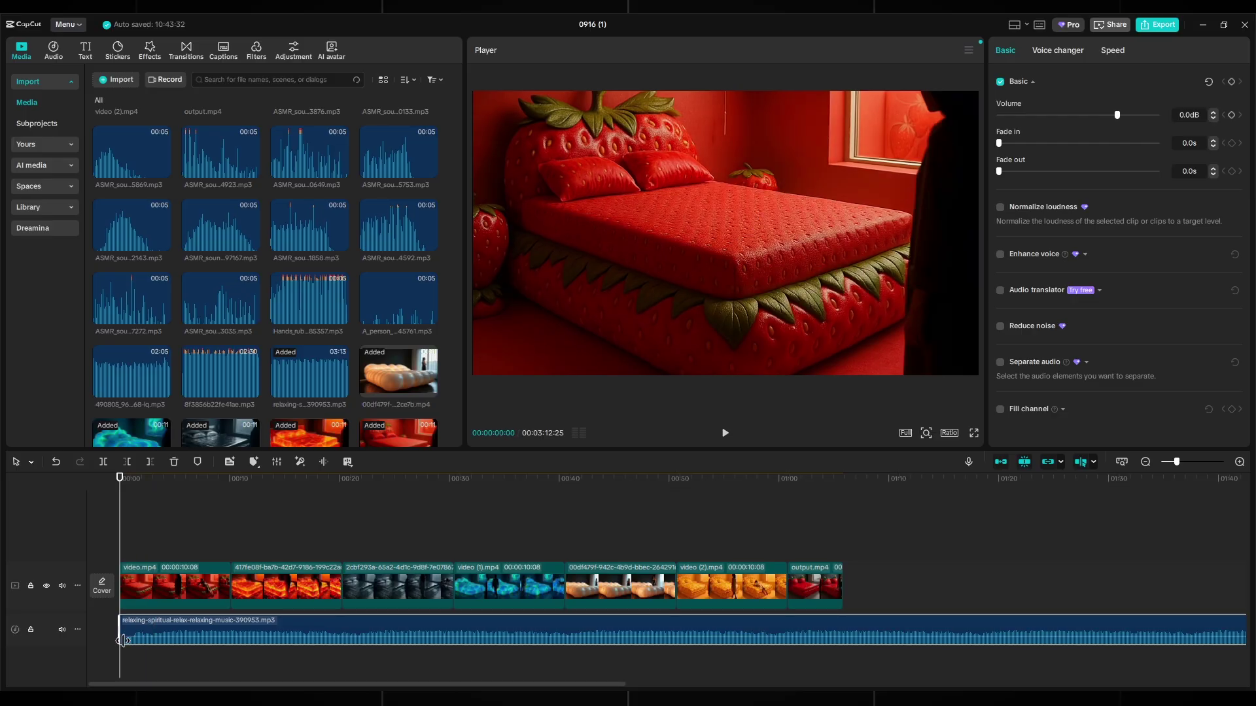
- Start the relaxing music at 0:00 with volume at -9.5 dB and check it by playback
mouse_move(181, 630)
mouse_down()
mouse_move(157, 632)
mouse_move(166, 622)
mouse_up()
click(163, 621)
key(space)
key(space)
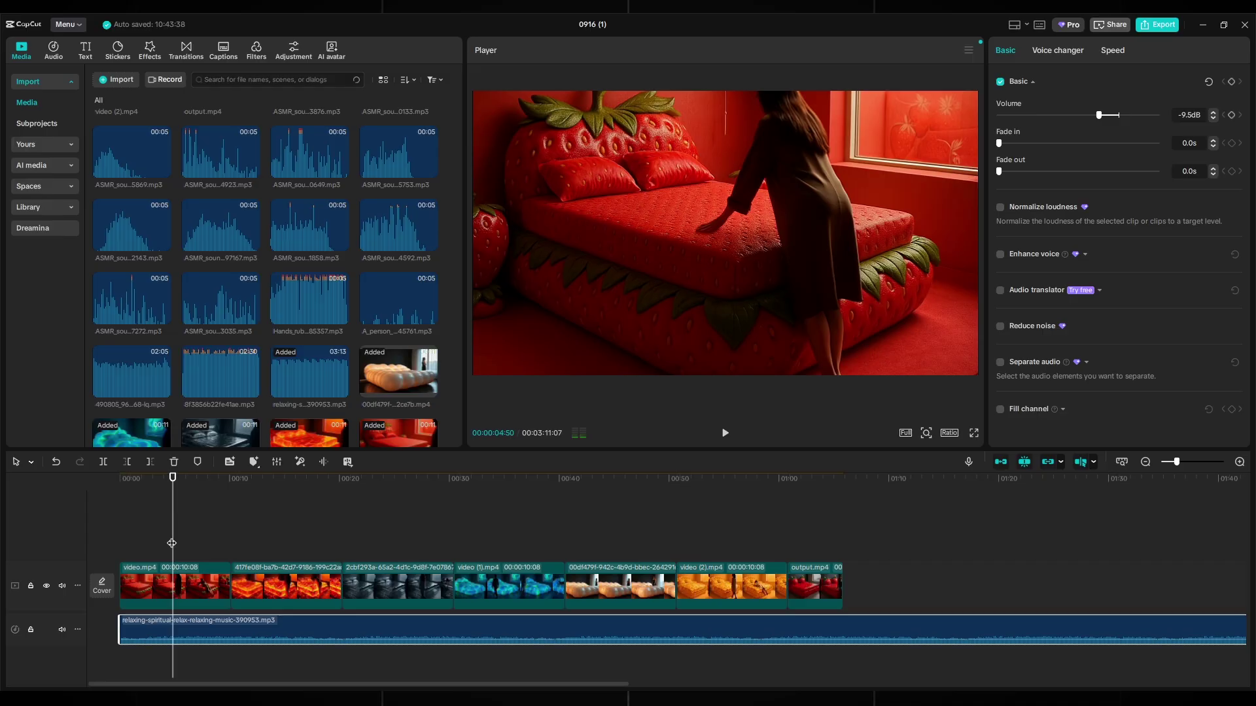
click(168, 523)
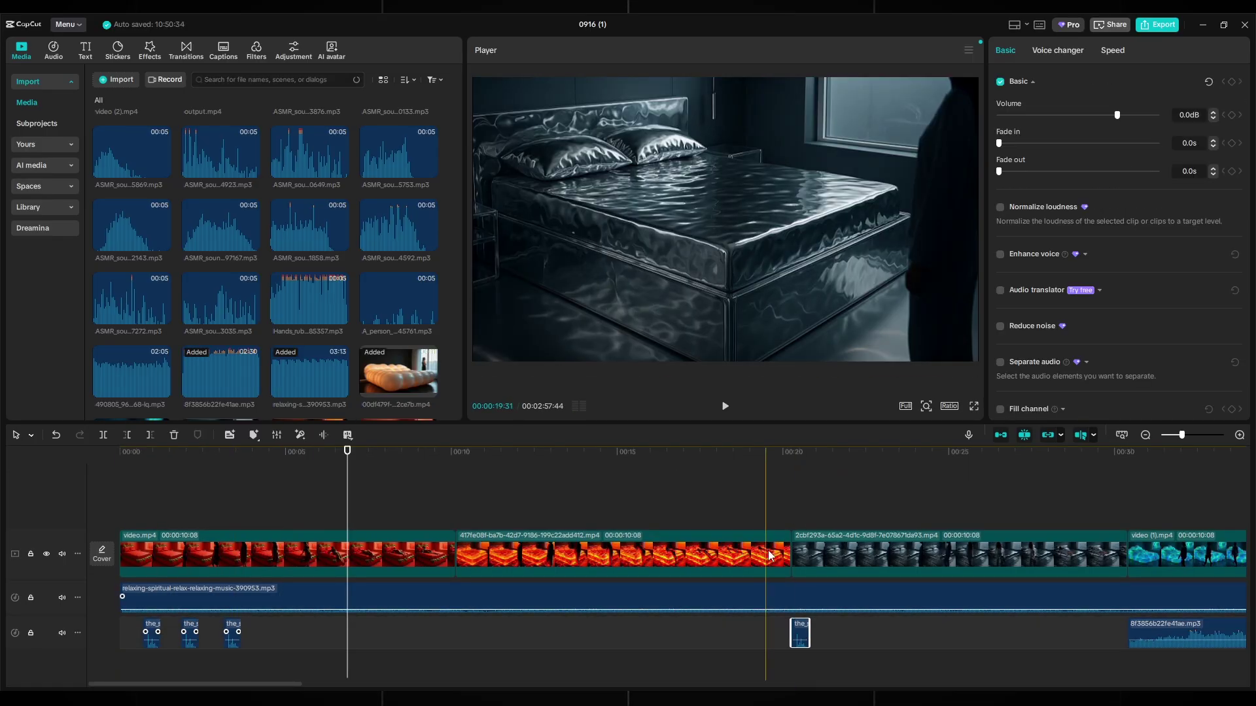
- Move the sound-effect clip to the playhead and paste two copies after it
drag(800, 634, 462, 634)
click(443, 497)
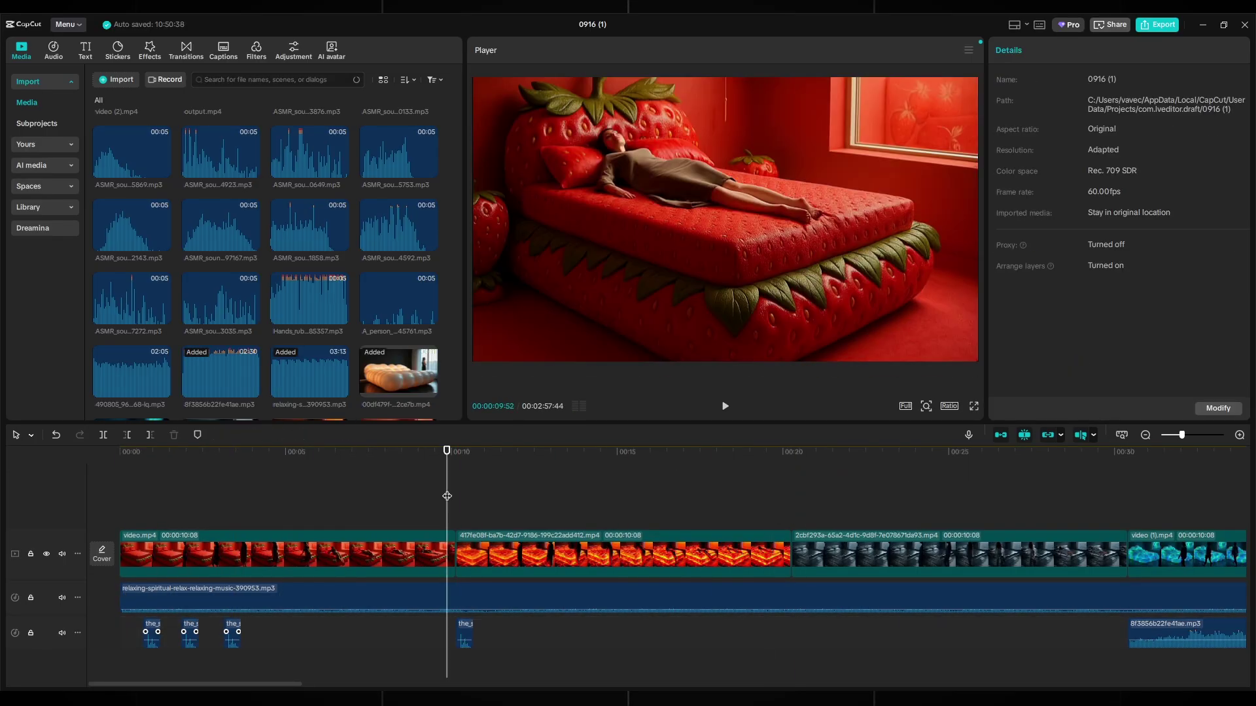
click(516, 497)
key(ctrl+v)
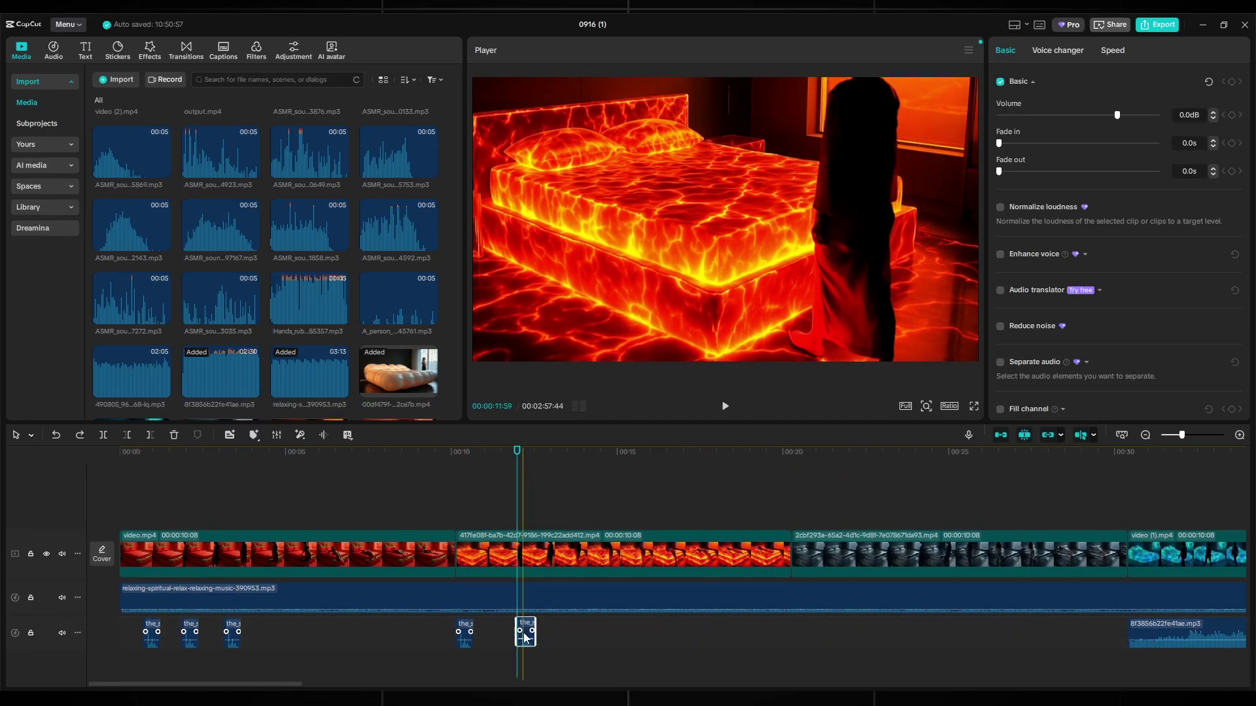
key(ctrl+v)
click(463, 507)
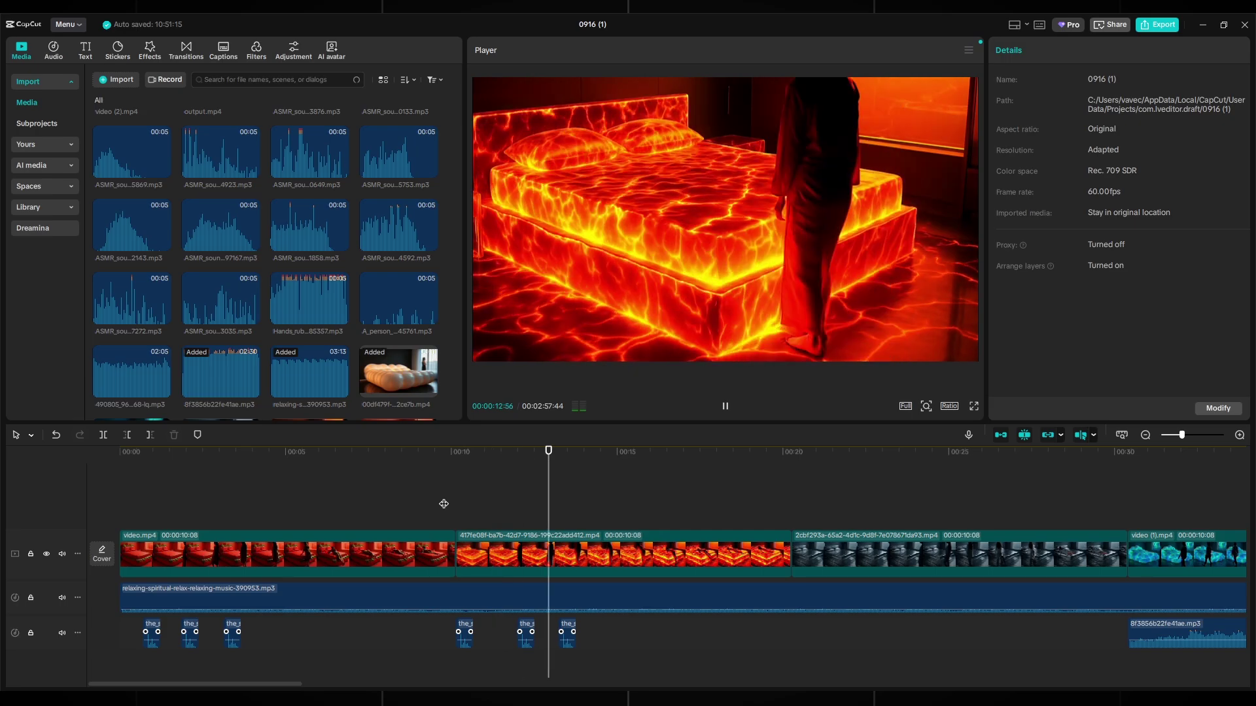
- Paste sound-effect copies around the 20-second mark and preview them
click(692, 500)
key(ctrl+v)
click(741, 500)
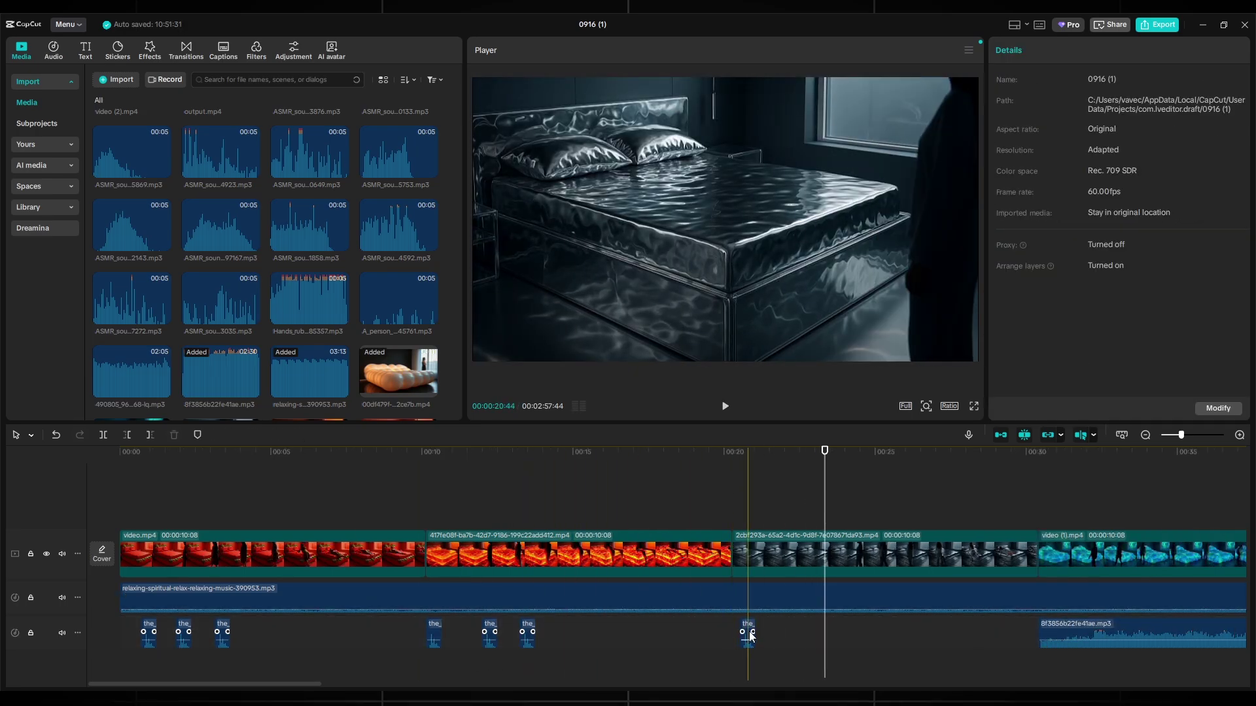
drag(750, 636, 835, 636)
key(space)
key(ctrl+v)
key(ctrl+v)
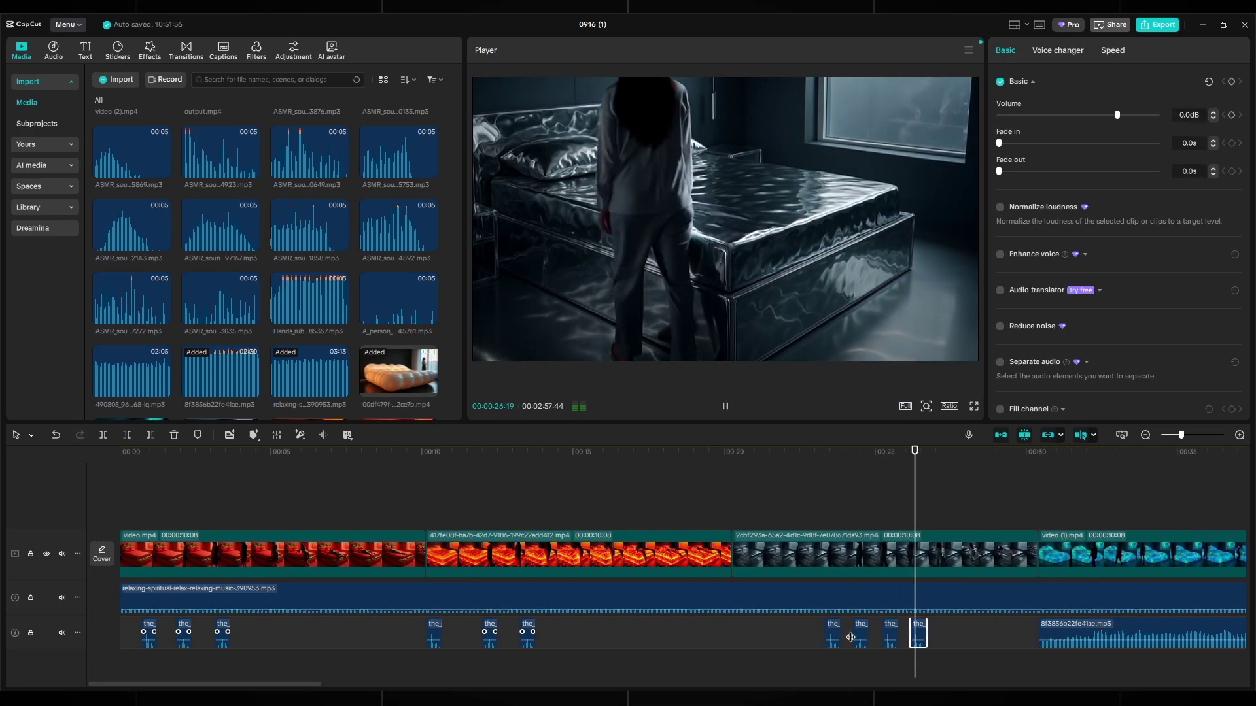
key(space)
- Paste sound-effect copies at about 30 seconds, removing the extra one
click(478, 488)
key(ctrl+v)
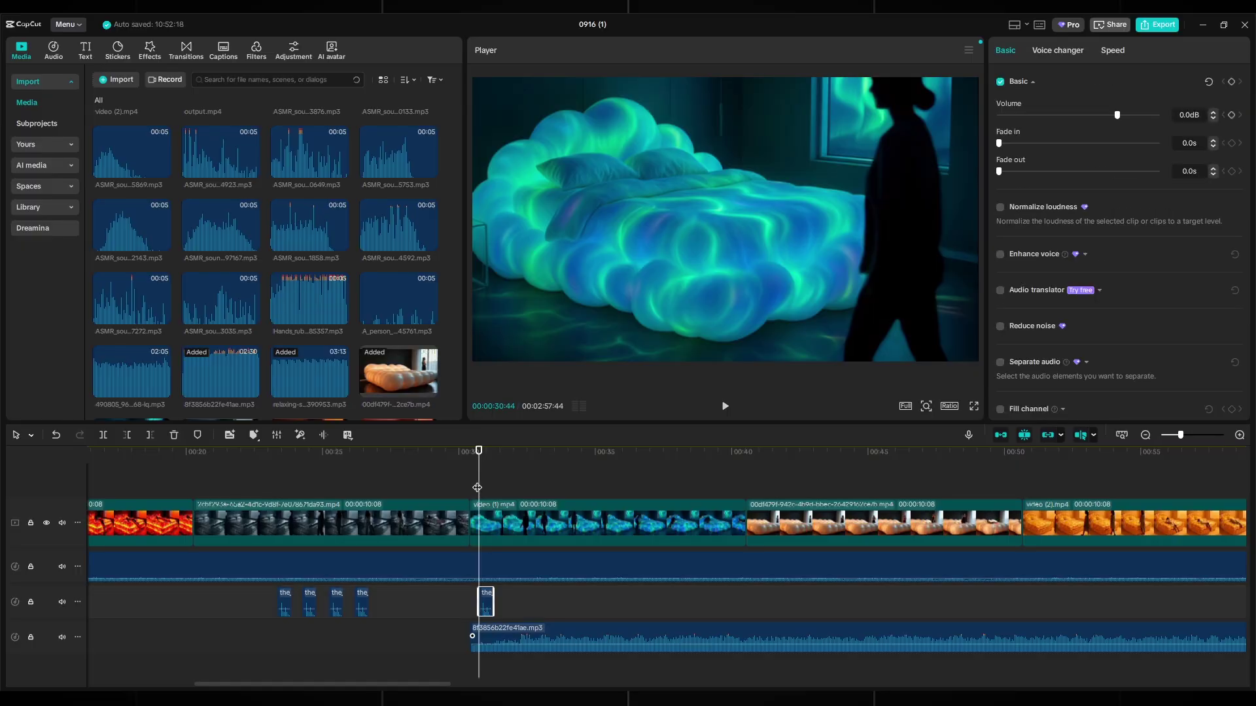
key(ctrl+v)
drag(585, 489, 462, 497)
key(space)
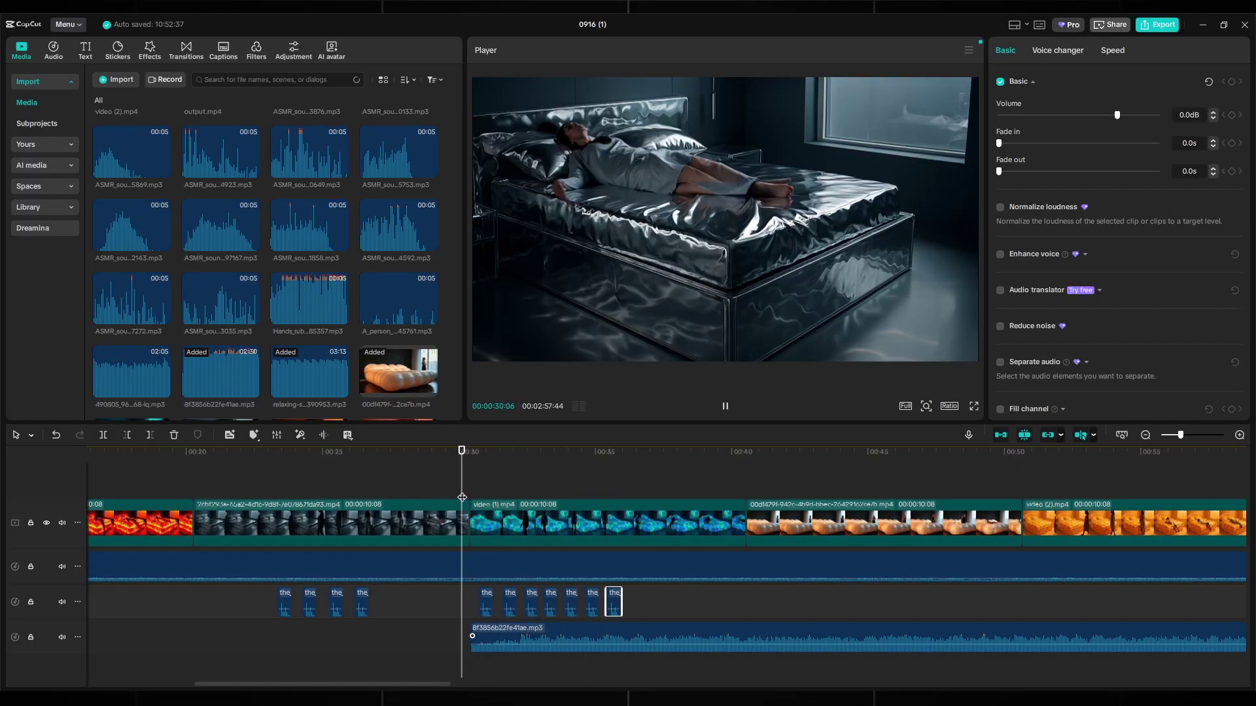
key(Delete)
key(space)
- Trim the long sound-effect clip at the playhead and paste copies near the end, undoing the last
click(704, 638)
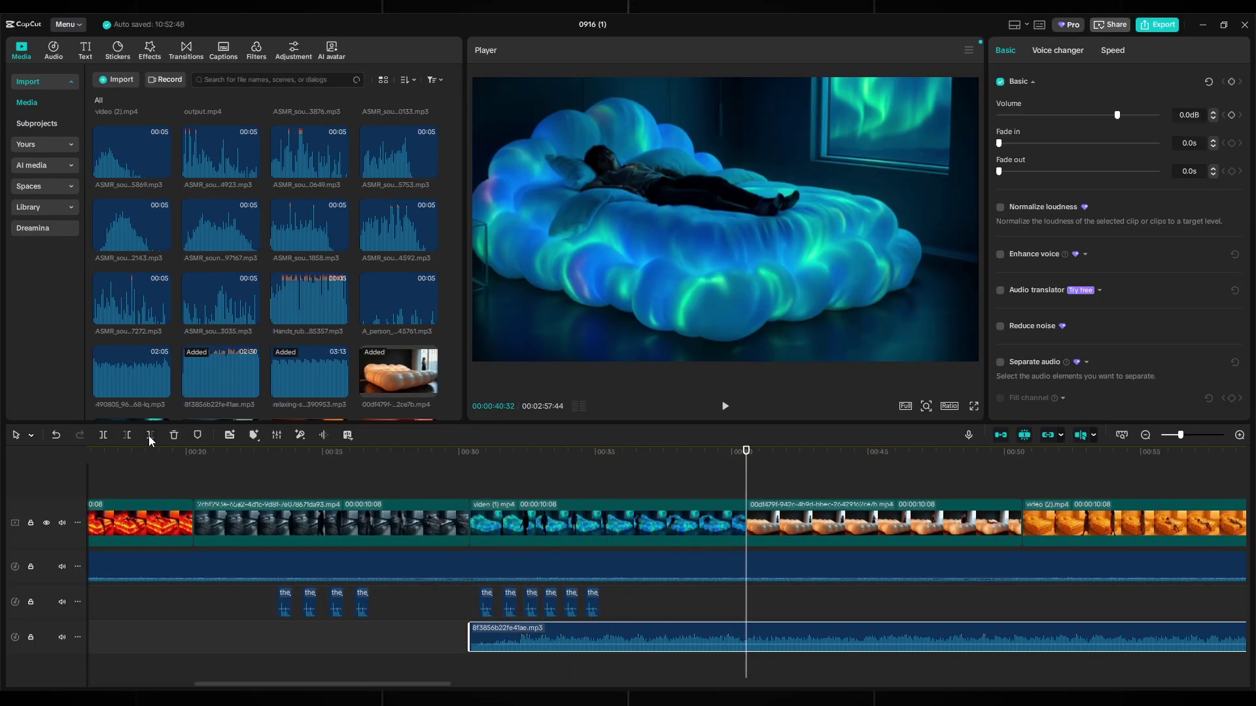
click(150, 435)
click(616, 483)
key(space)
key(ctrl+v)
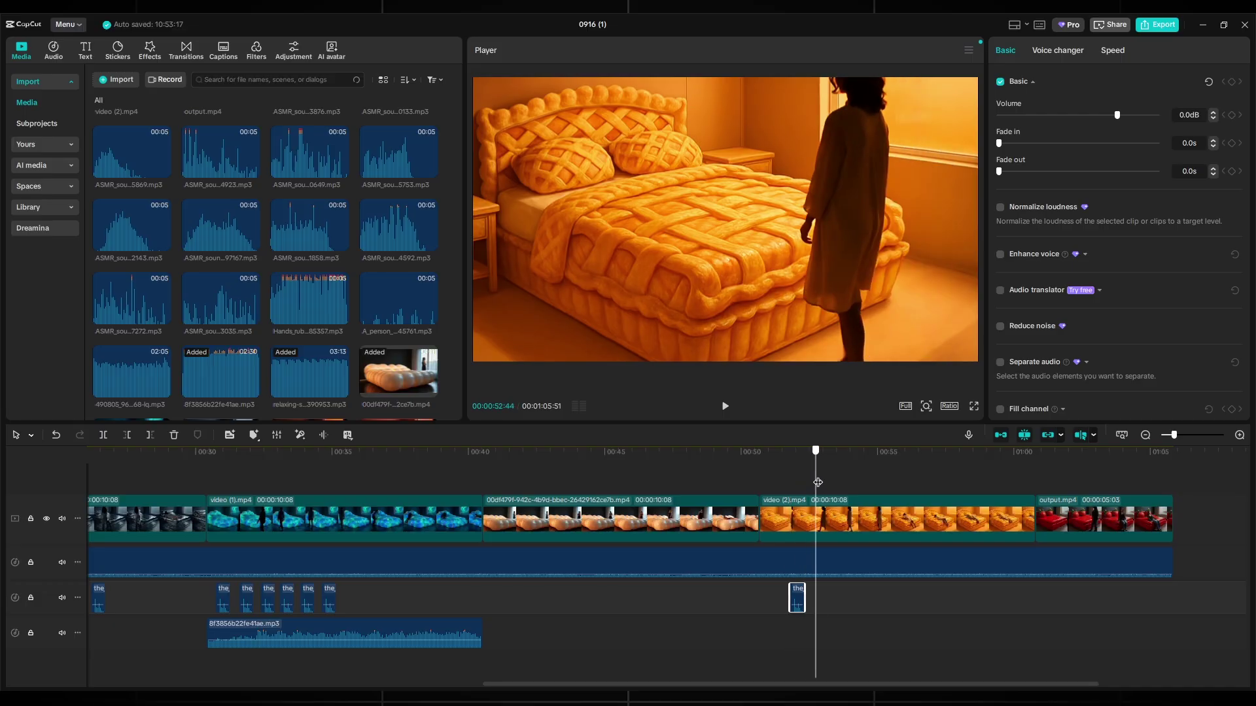
key(ctrl+v)
key(ctrl+v)
click(821, 487)
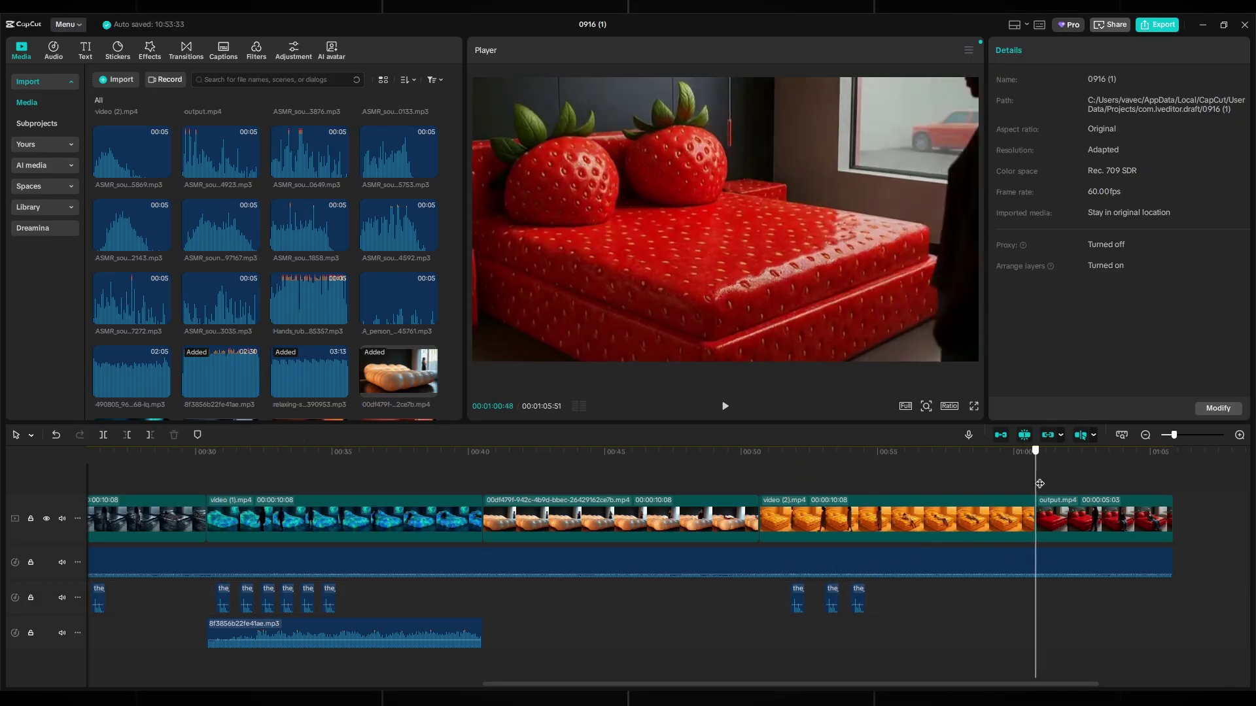
key(ctrl+v)
key(space)
key(ctrl+z)
- Add another ASMR clip on a lower track at -4.1 dB, trim it, and preview the mix
key(ctrl+minus)
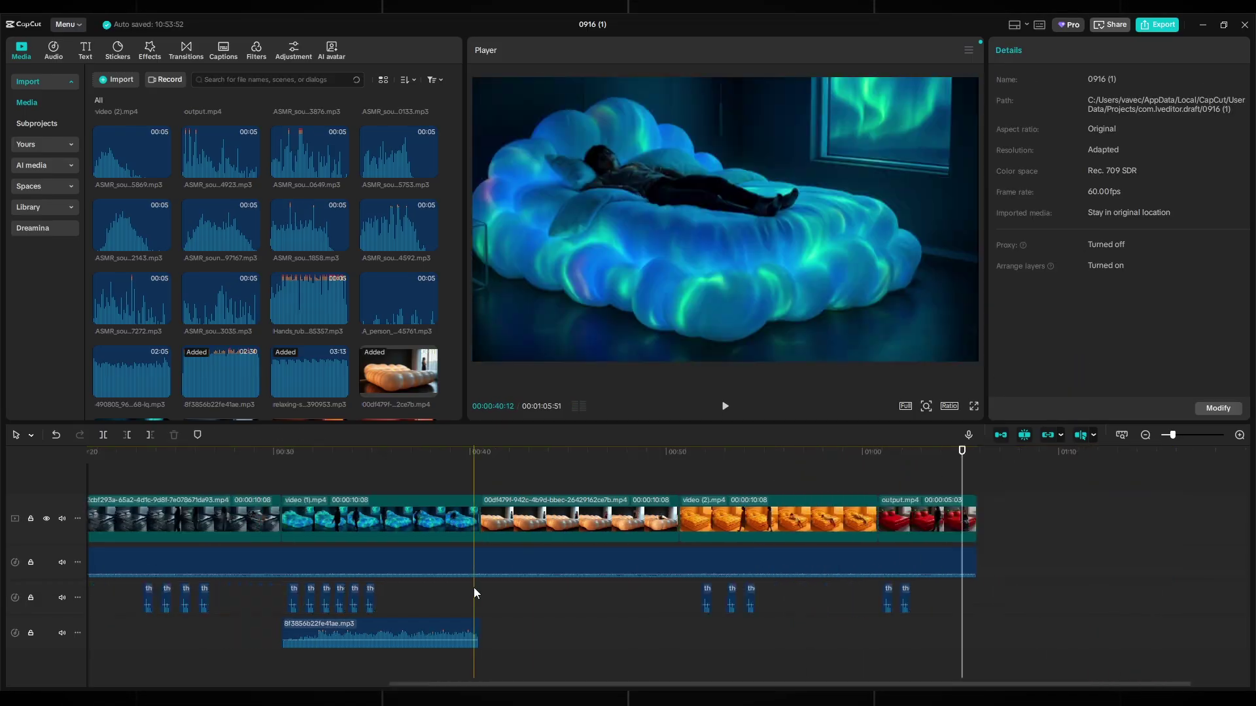
click(573, 638)
click(594, 491)
click(429, 487)
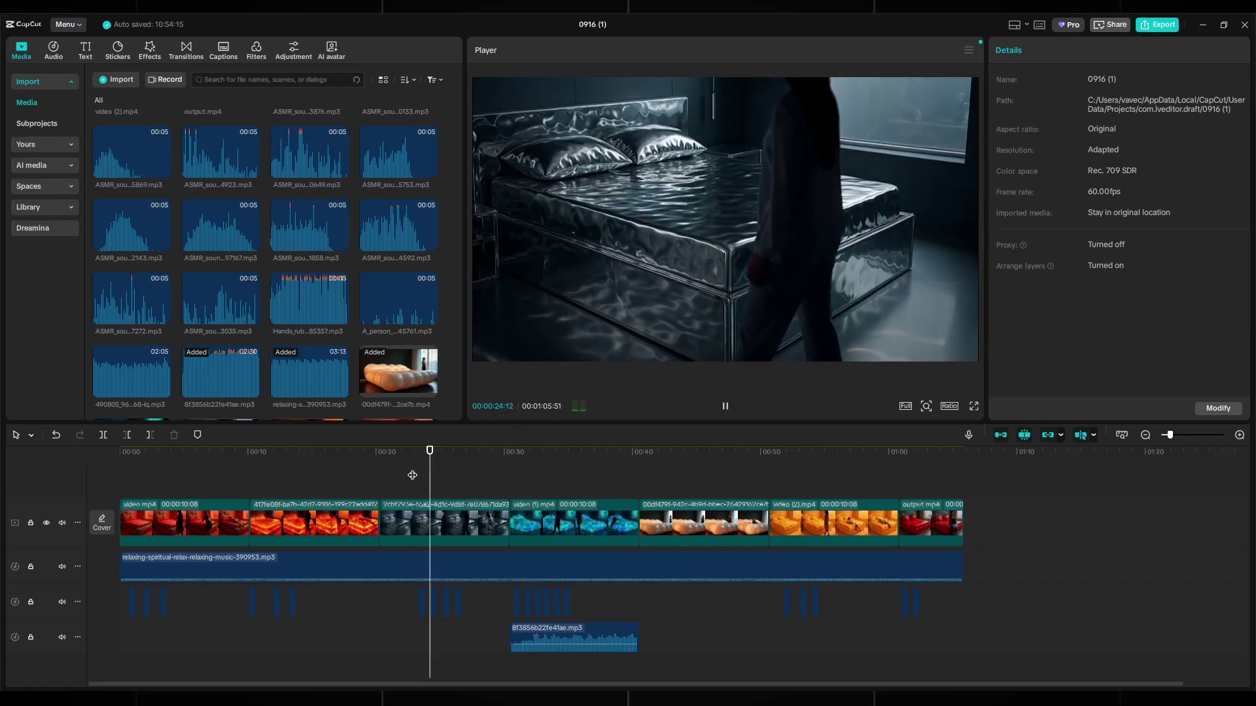
drag(121, 654, 188, 654)
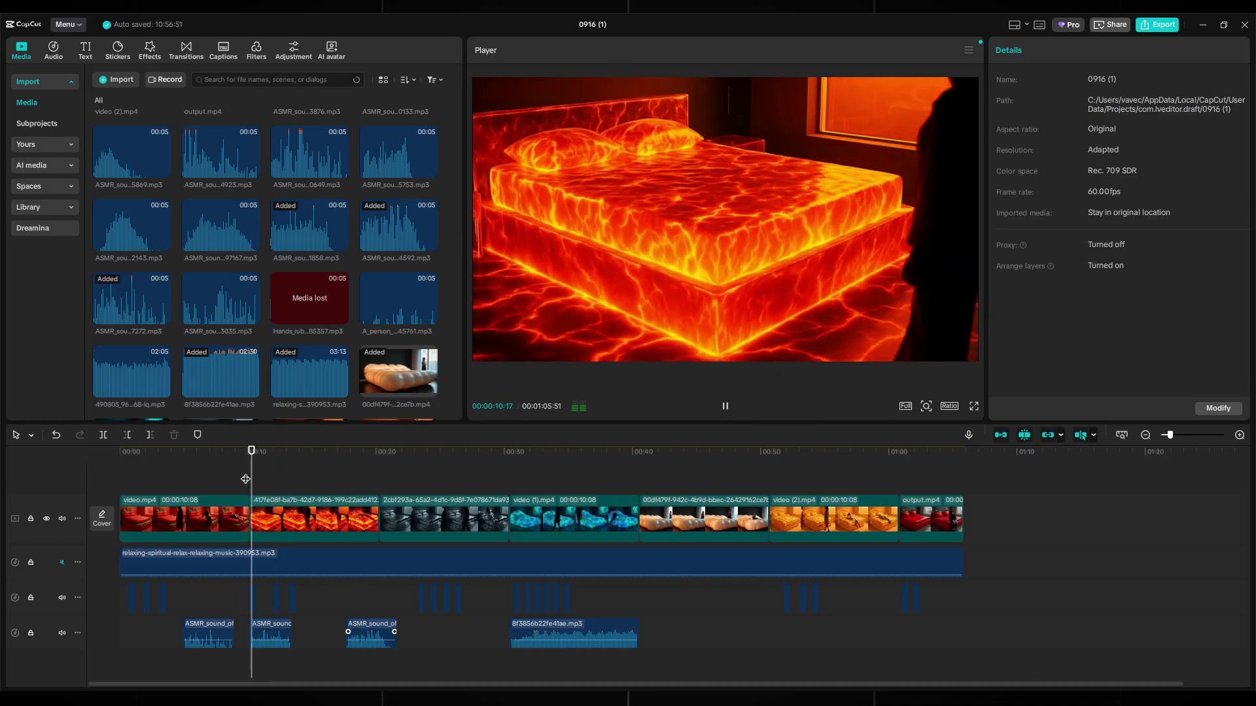
drag(272, 638, 273, 642)
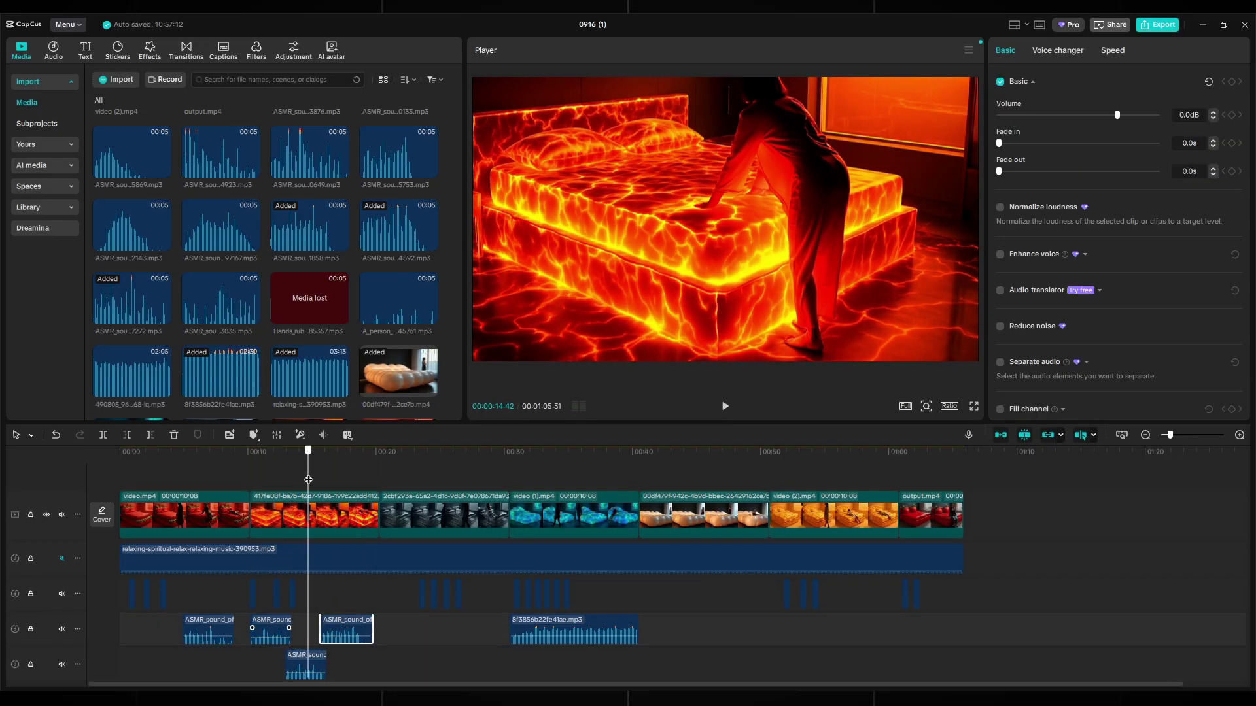
drag(325, 667, 307, 667)
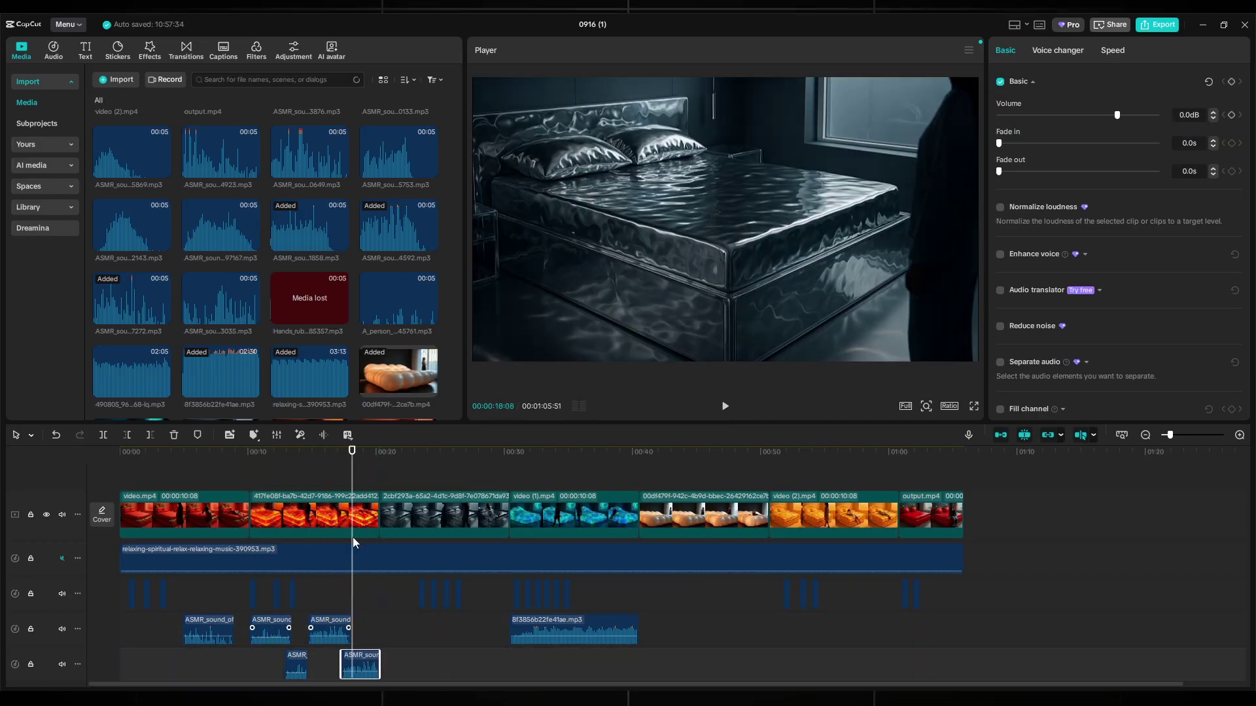
click(301, 486)
key(space)
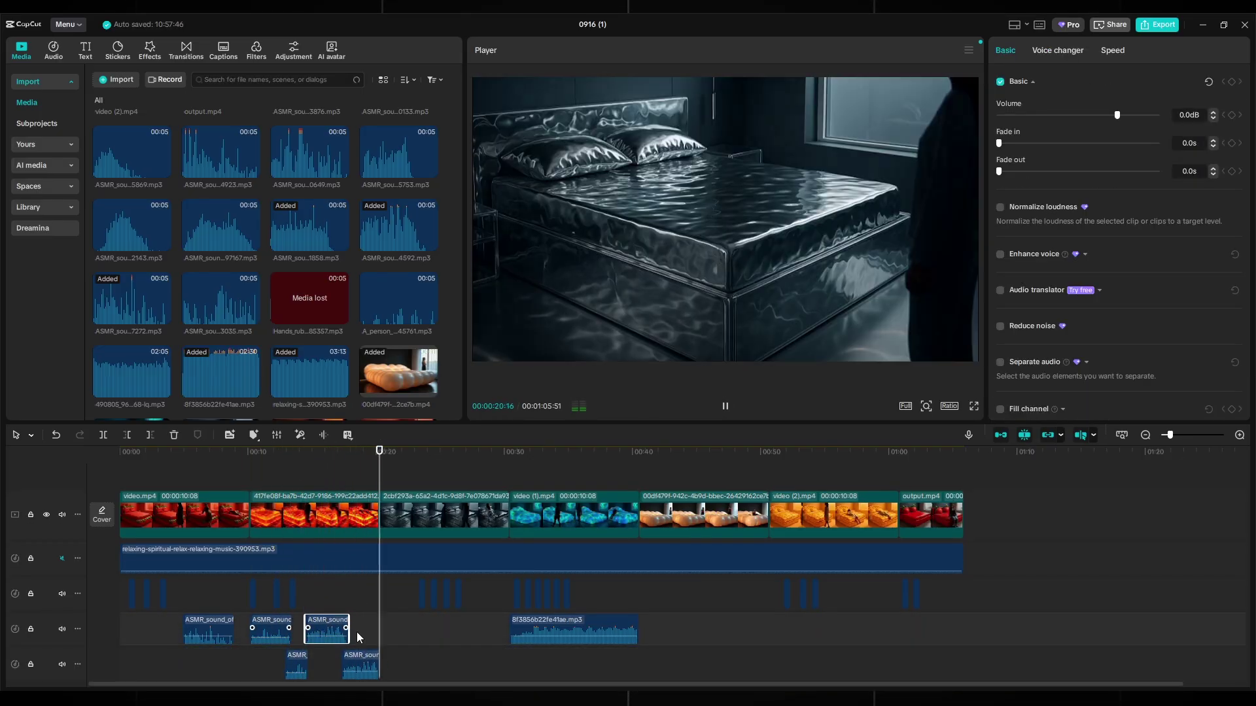
- Paste an ASMR clip around 10 seconds on the bottom track and trim its end
click(250, 482)
key(space)
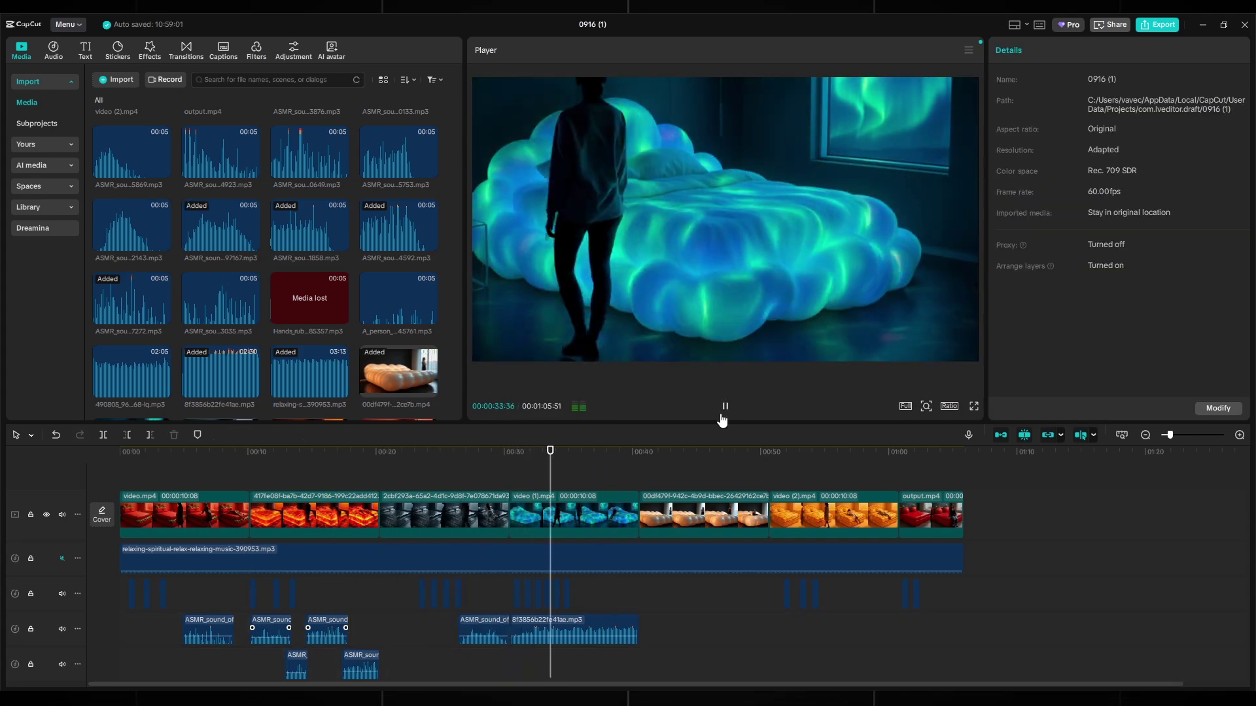
key(ctrl+v)
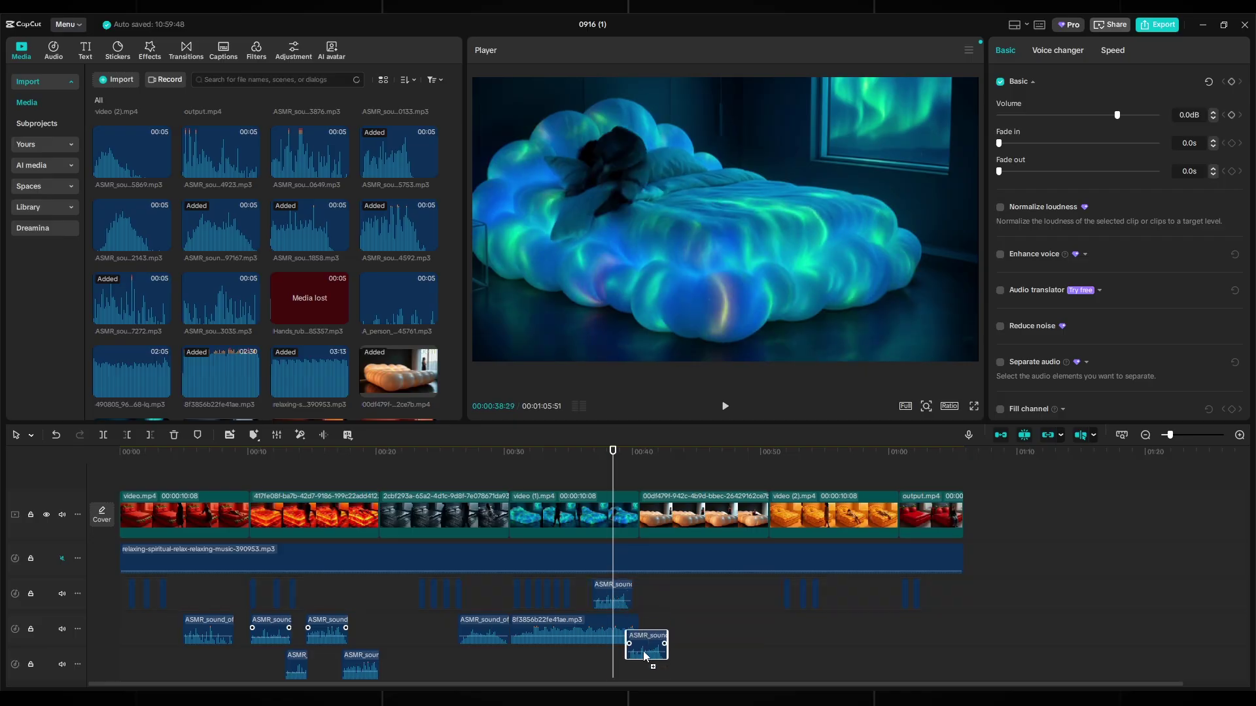
drag(645, 656, 641, 668)
key(w)
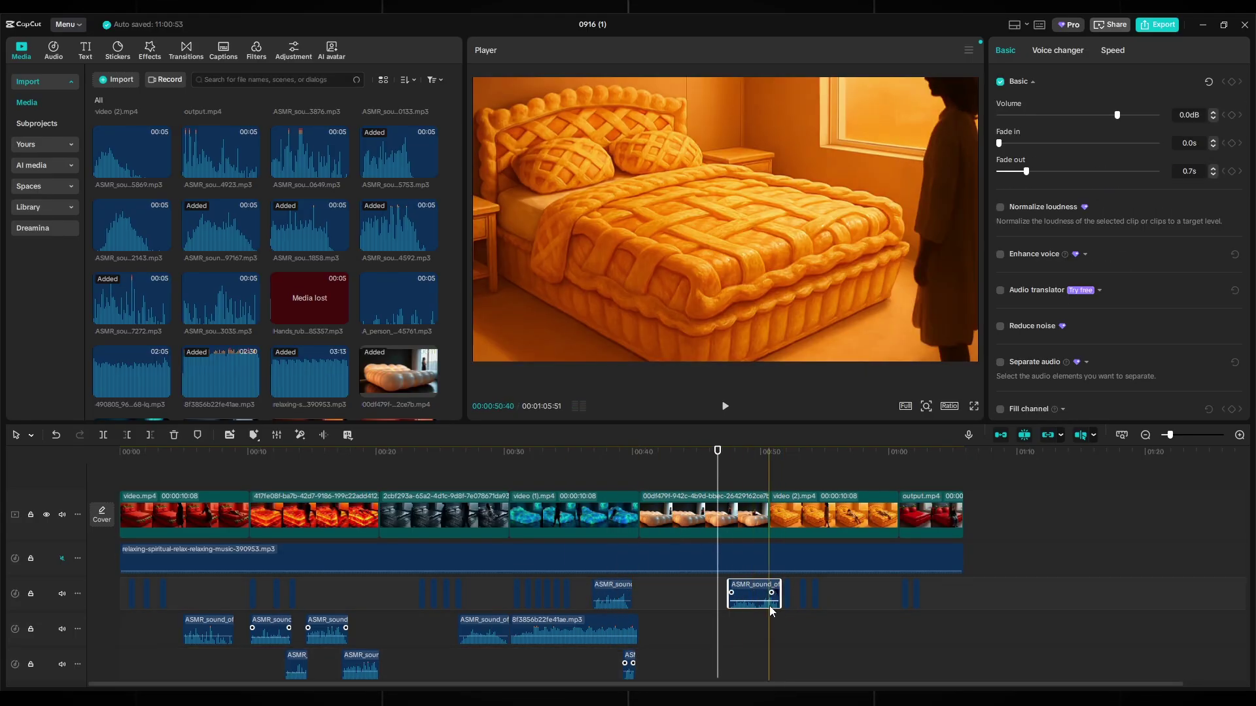
drag(771, 612, 760, 648)
- Paste another ASMR clip further along, moving the playhead toward 1:03
click(707, 486)
key(space)
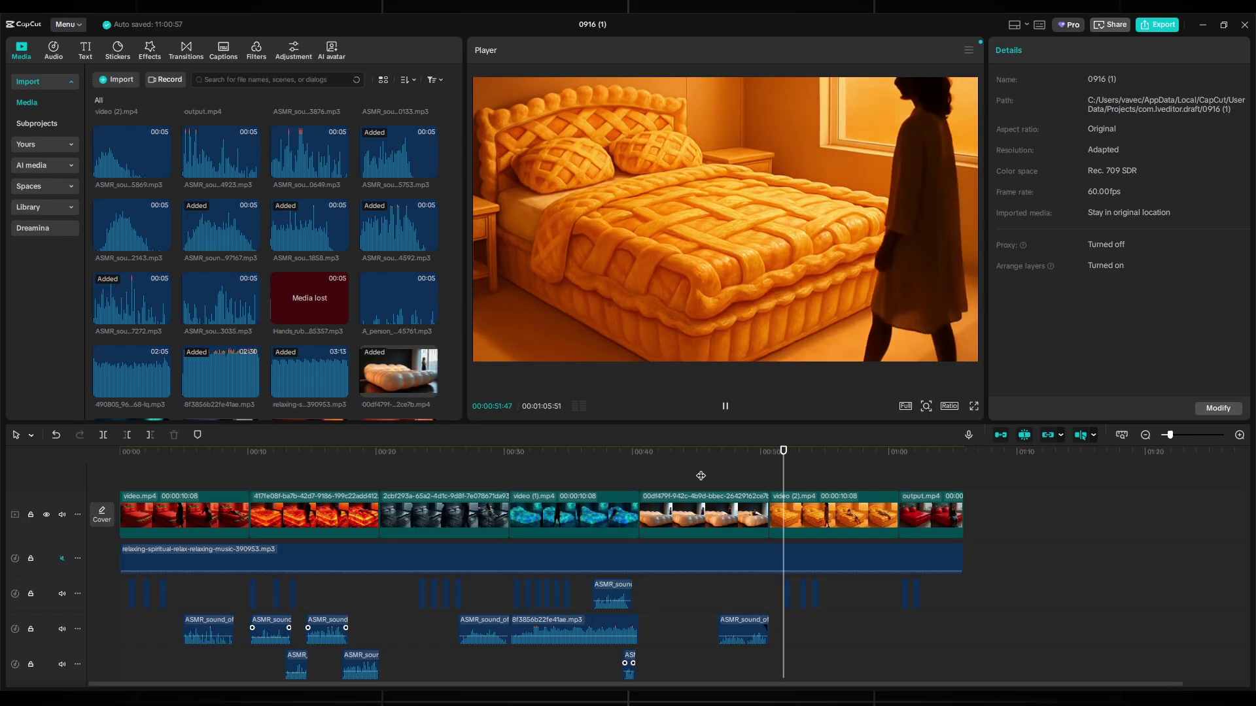
key(ctrl+v)
click(927, 481)
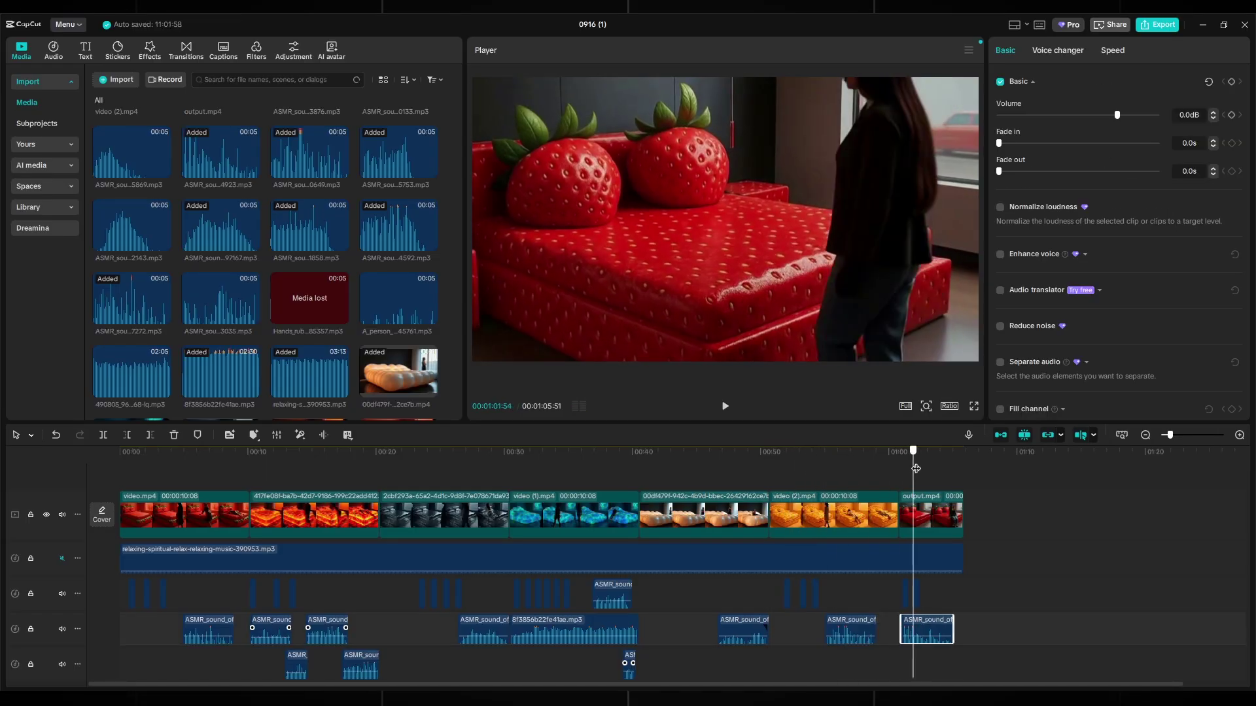
key(space)
key(ctrl+v)
click(933, 477)
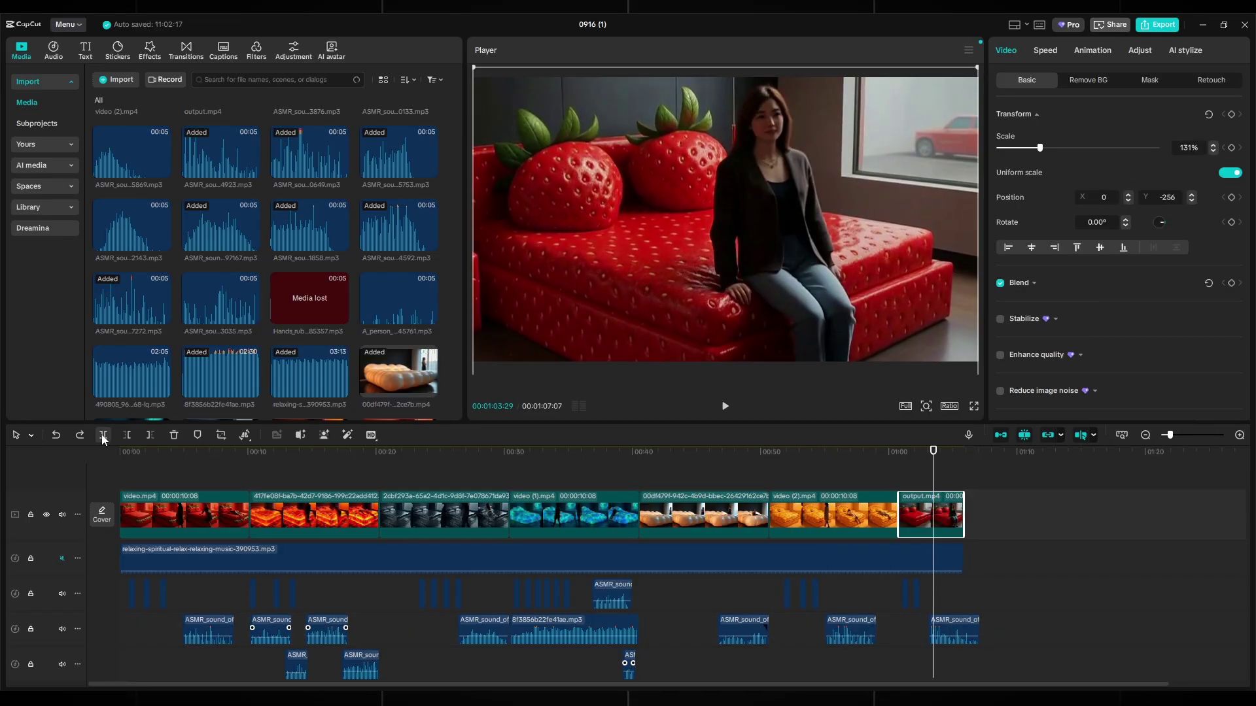
key(ctrl+b)
key(space)
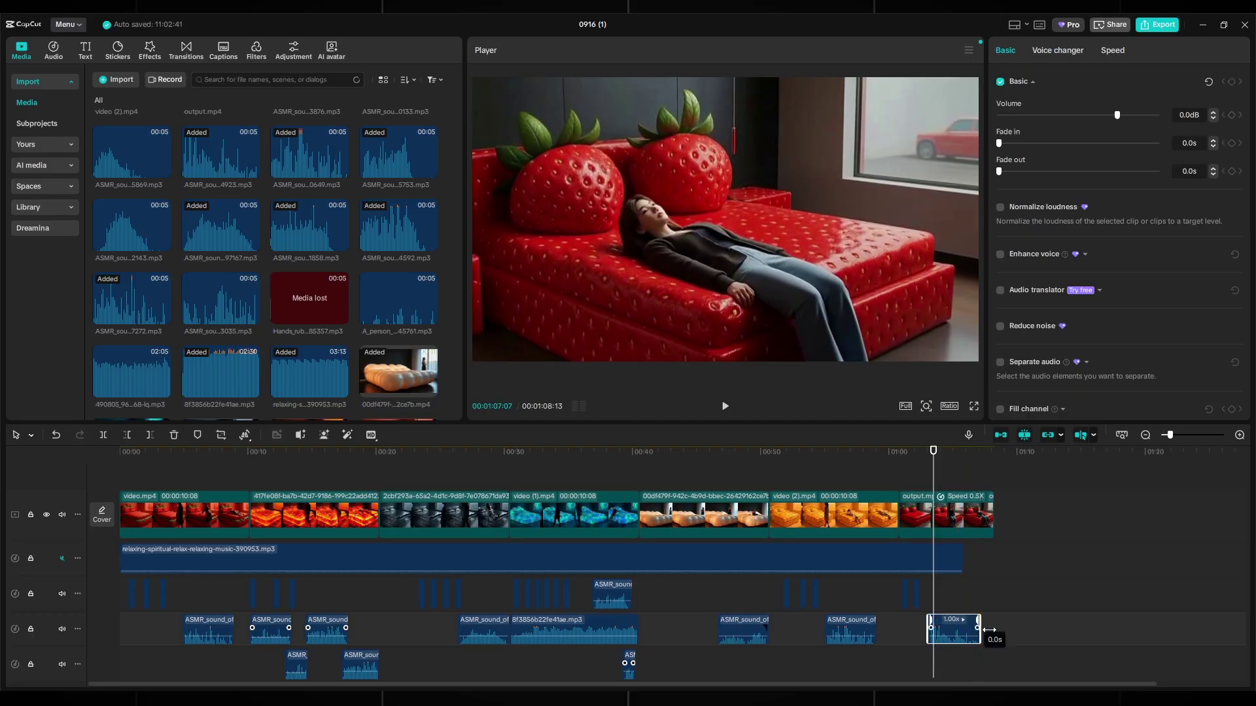
click(1050, 473)
scroll(323, 497, down, 2)
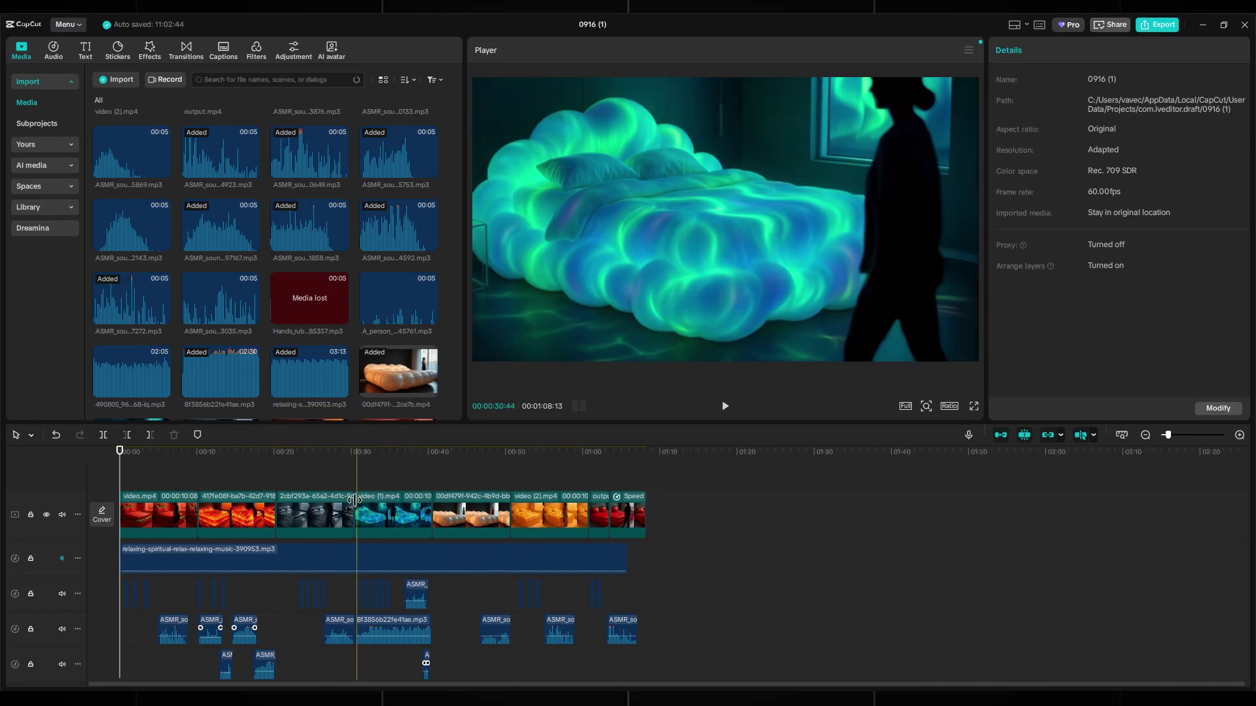
drag(399, 609, 122, 581)
click(645, 477)
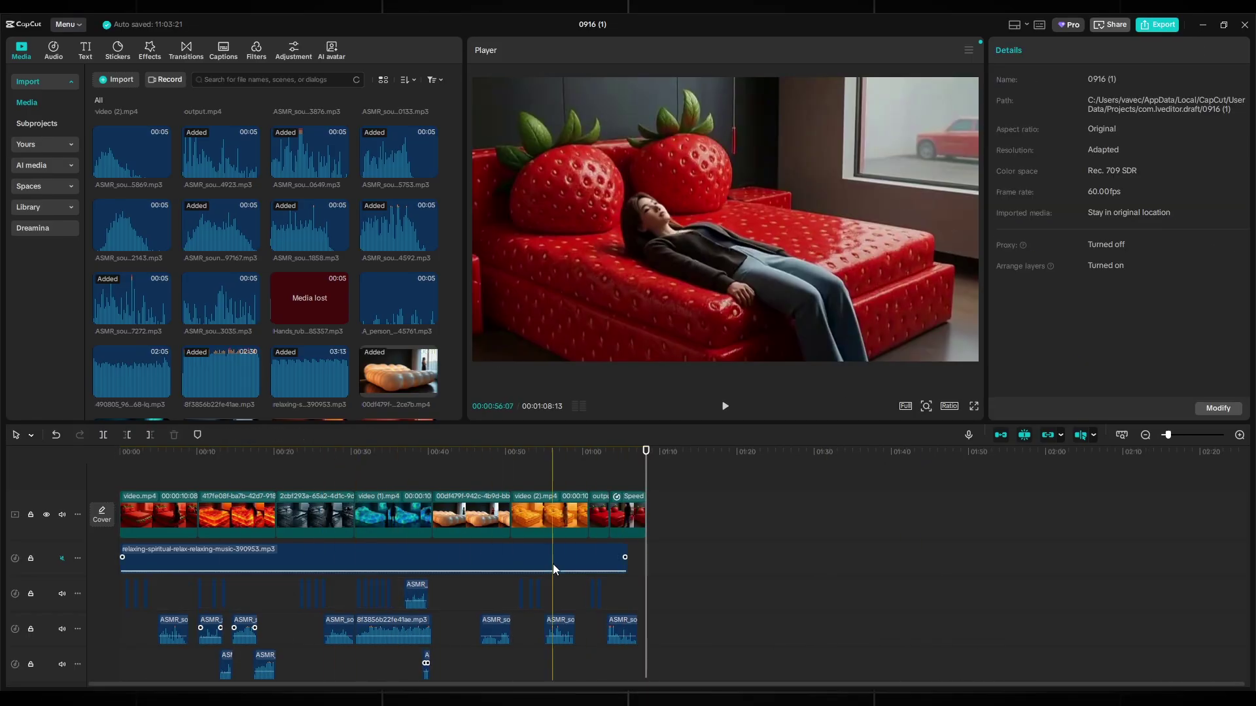
drag(627, 557, 644, 558)
click(127, 477)
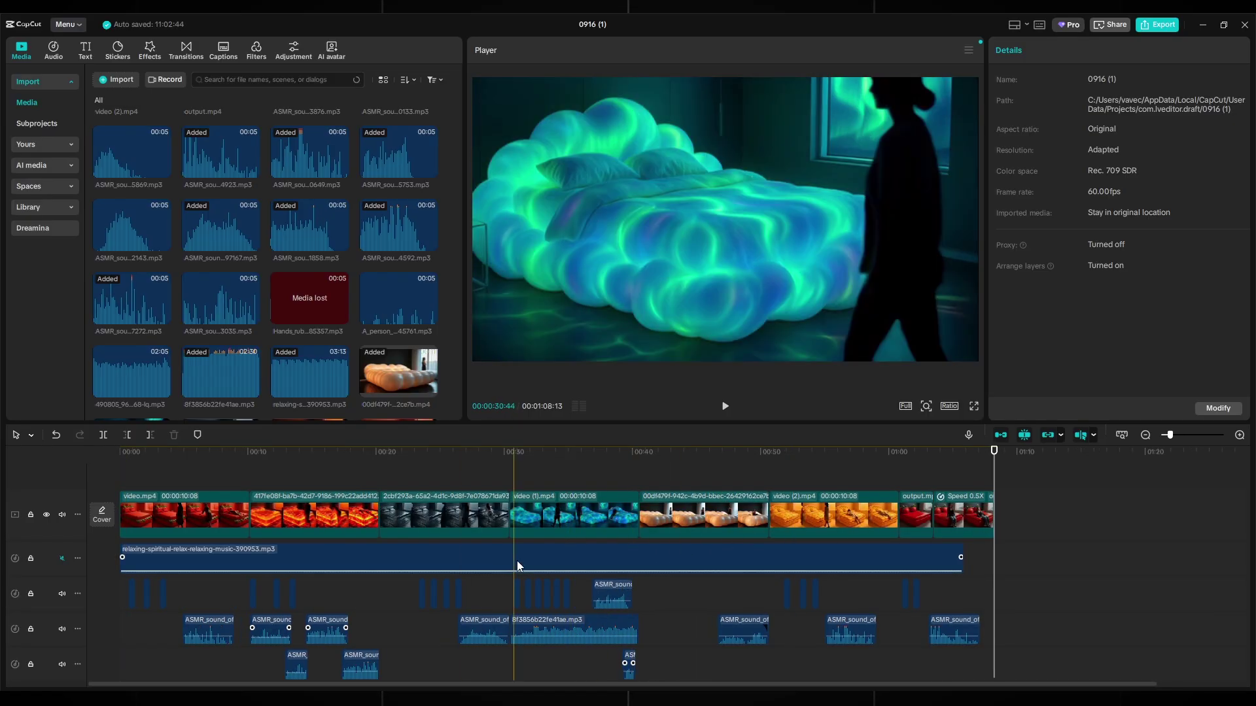
scroll(517, 559, down, 2)
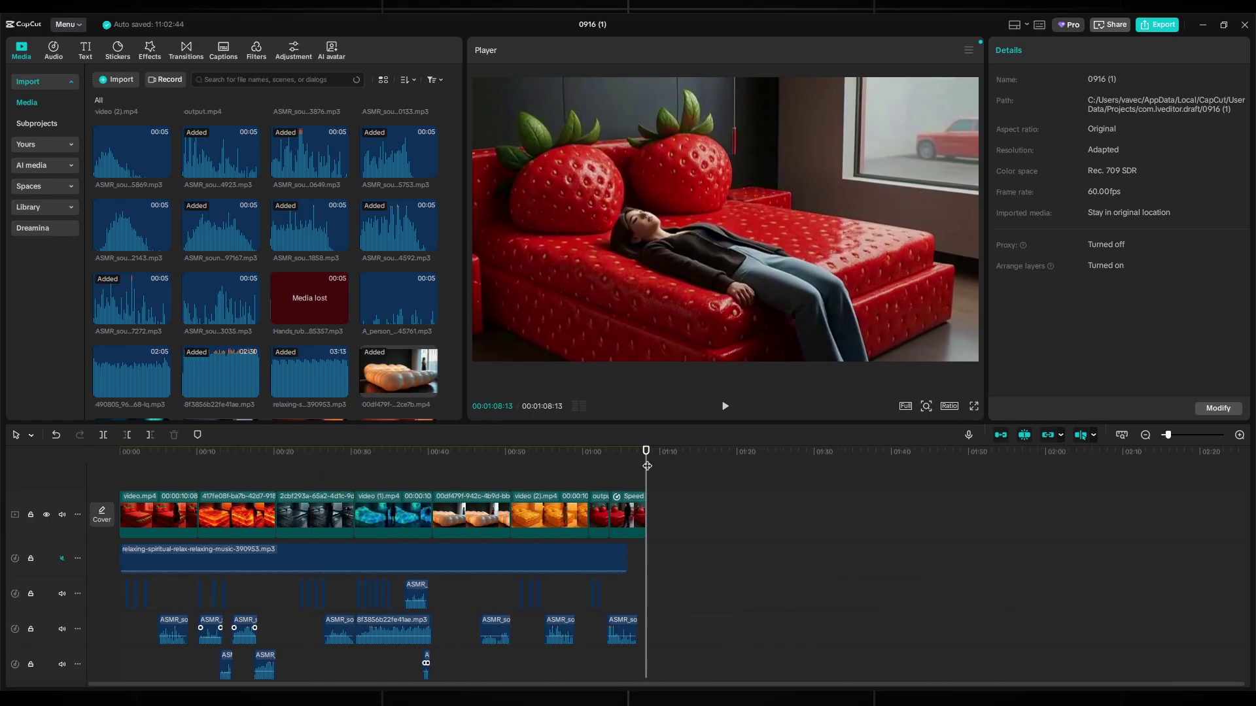
click(367, 451)
click(118, 500)
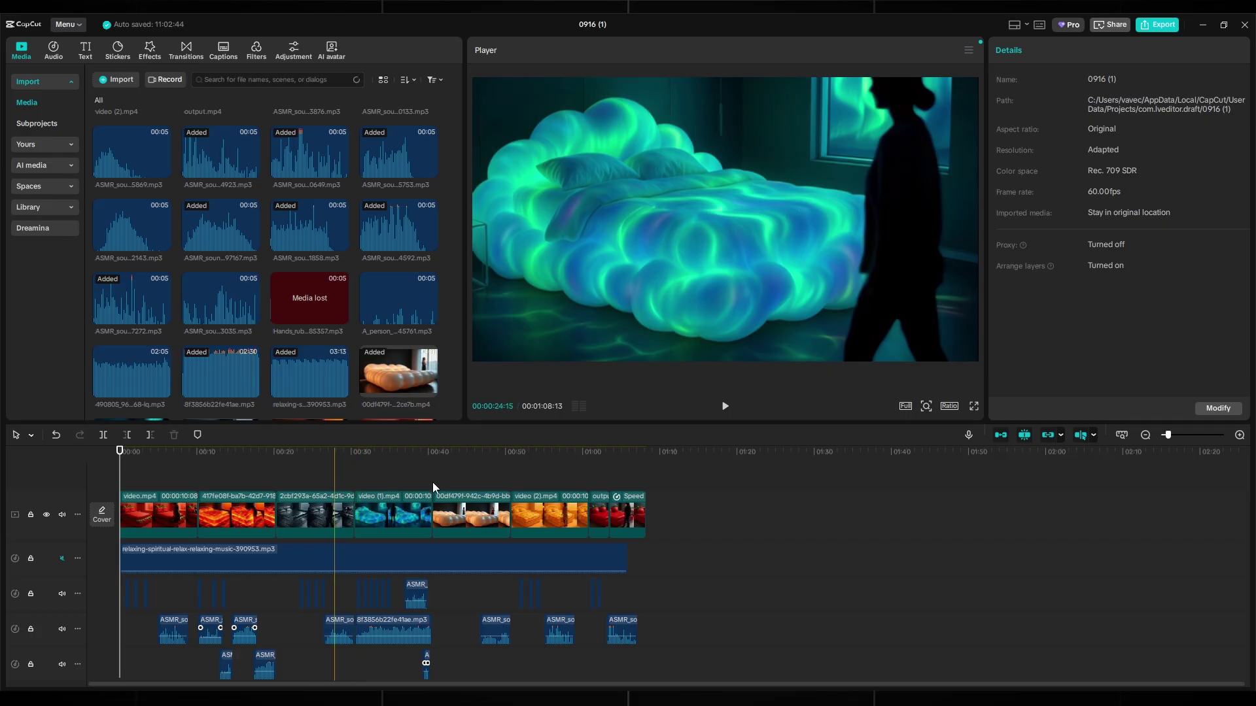
- Marquee-select the small clips on audio track 3
drag(625, 584, 508, 602)
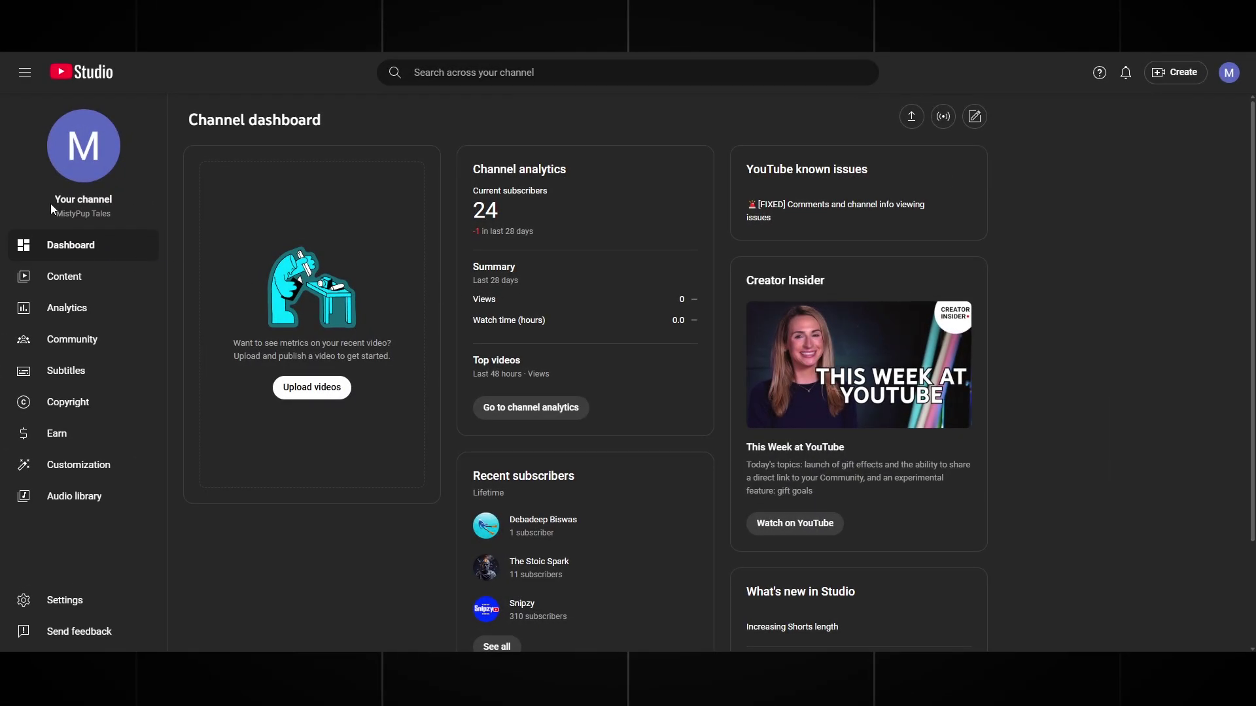
- In Basic info, enter keywords ASMR, Relax, Relaxing, bed asmr and food asmr
drag(125, 206, 163, 206)
click(589, 218)
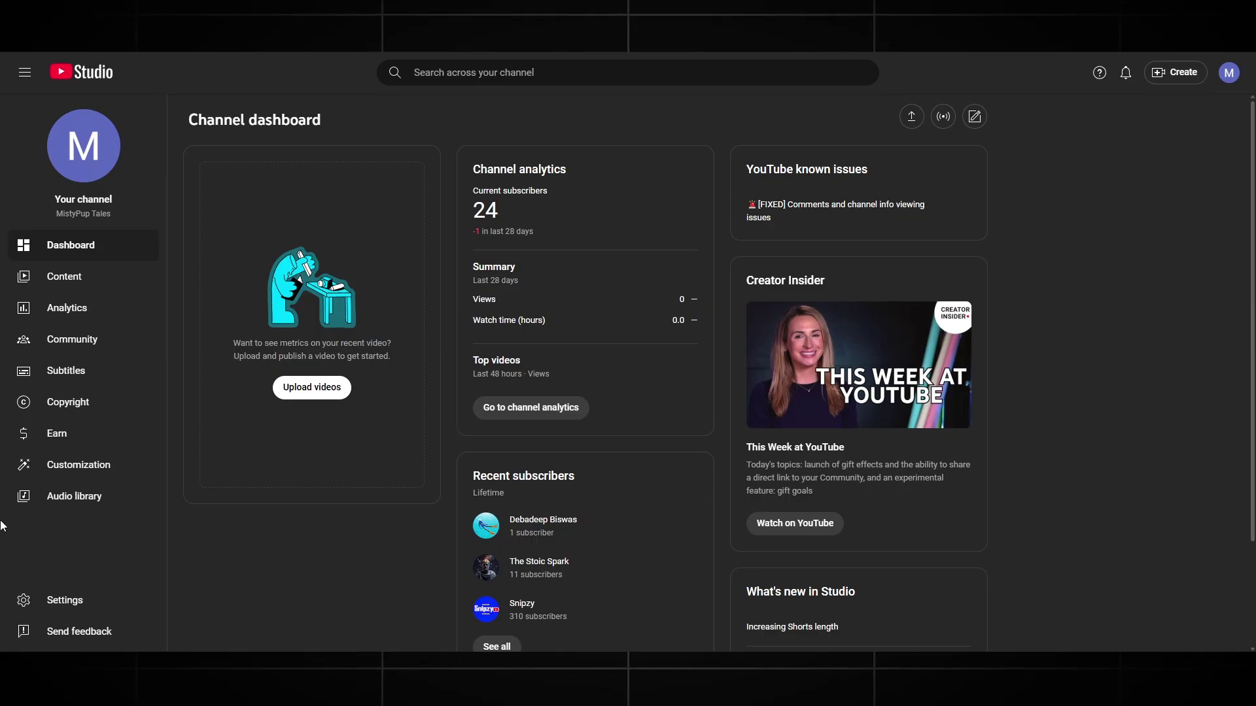
click(65, 601)
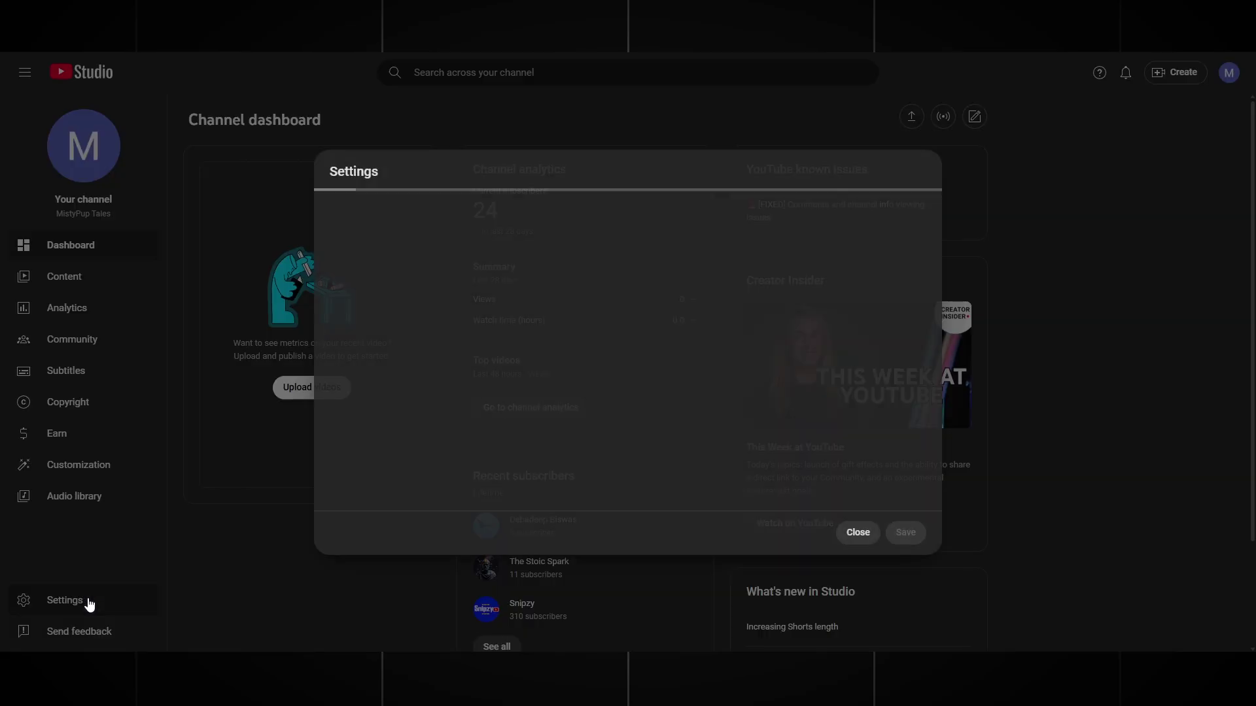
click(394, 253)
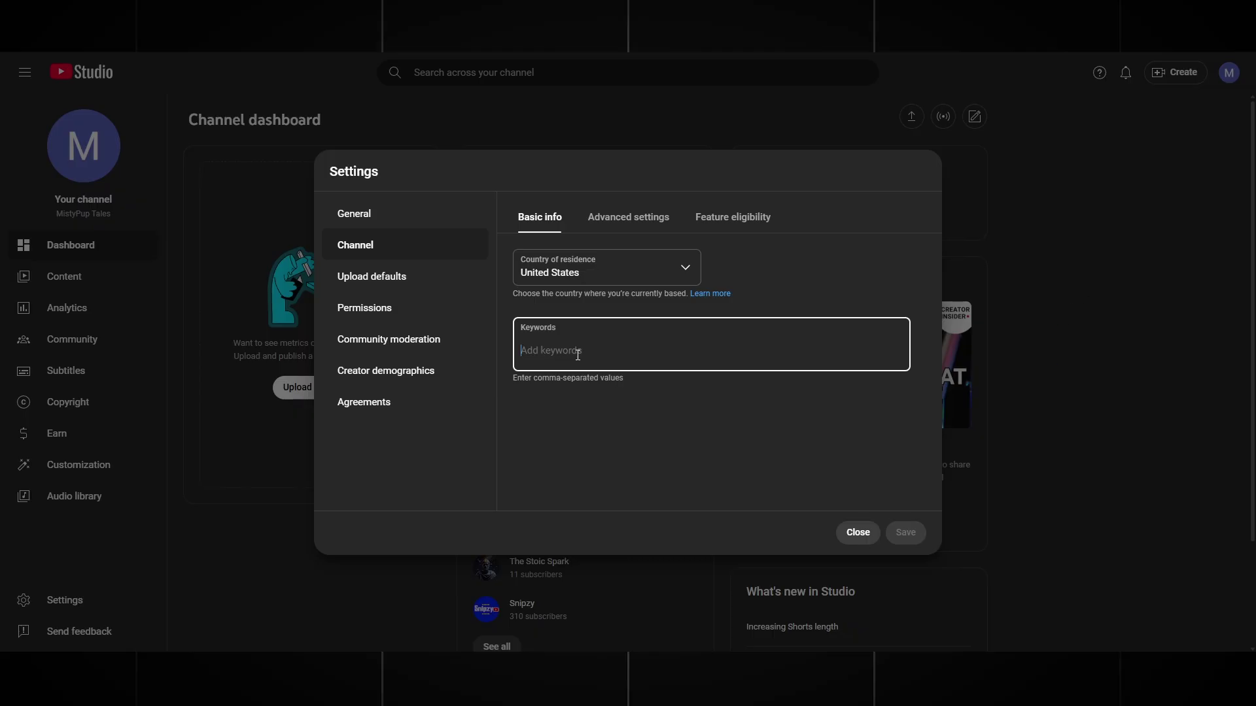
click(578, 354)
text(ASMR,Relax,Relaxin)
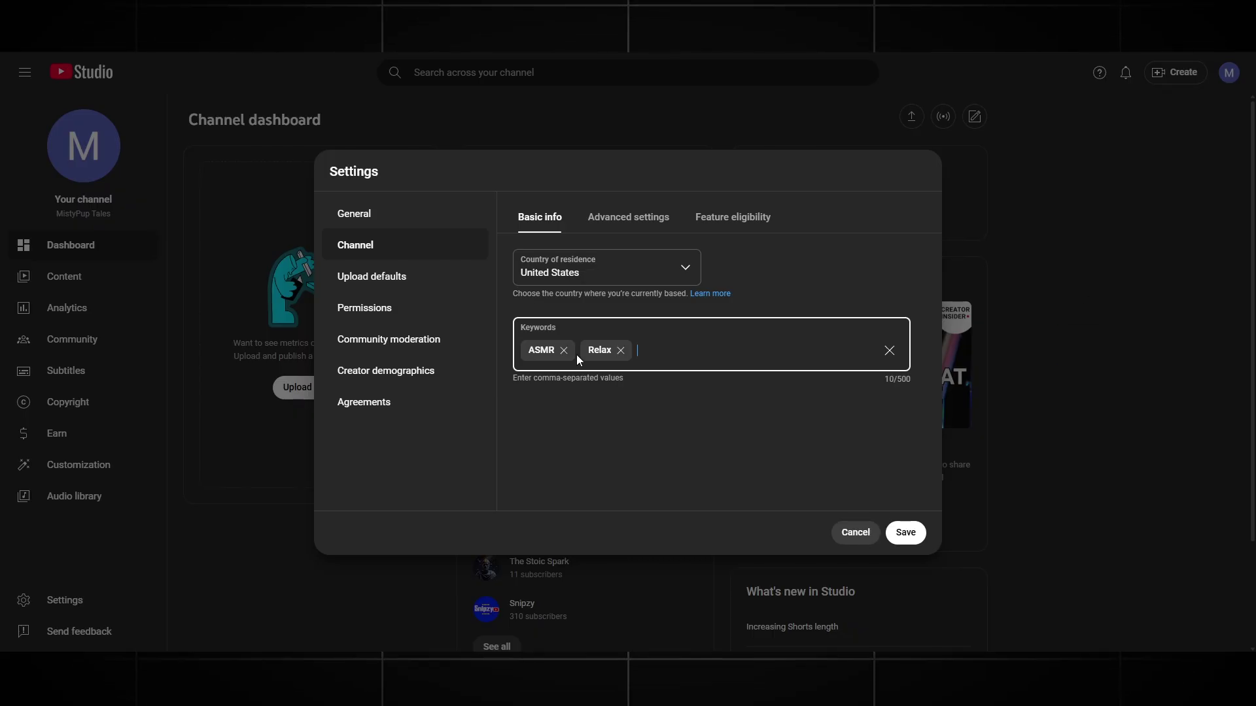
text(g,bed asnr)
key(BackSpace)
key(BackSpace)
key(BackSpace)
key(BackSpace)
key(BackSpace)
key(BackSpace)
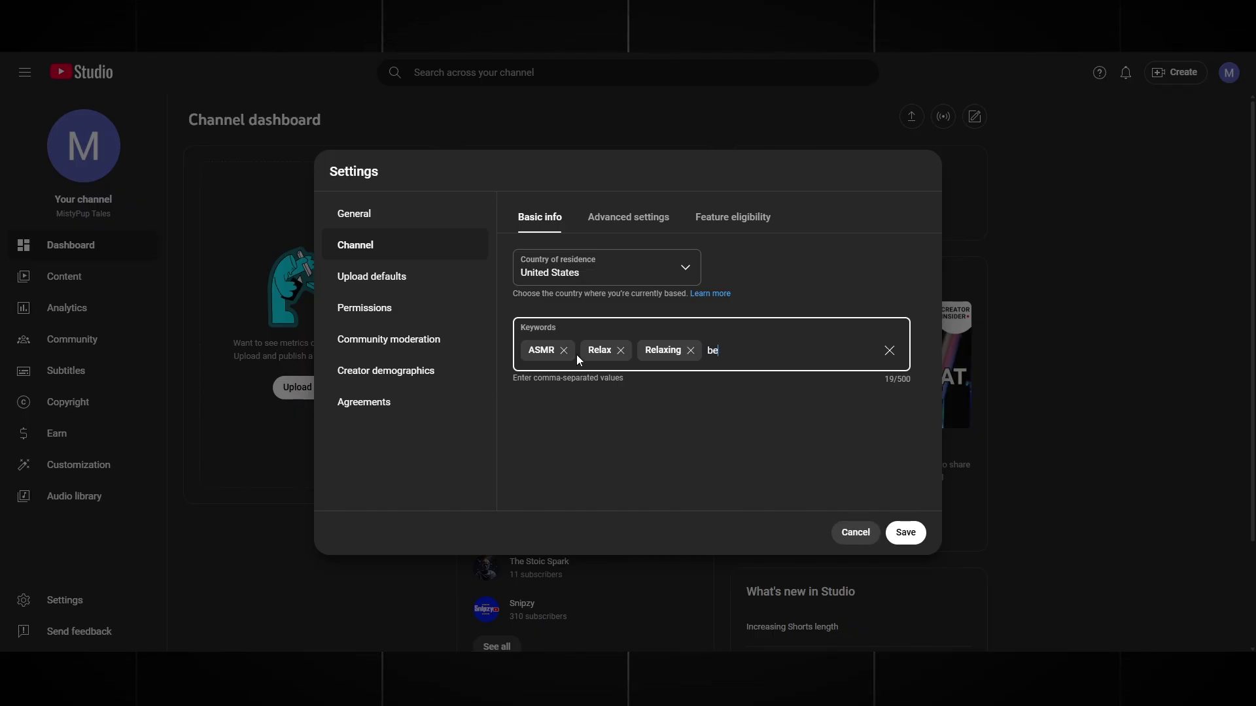
text(d asnr)
key(BackSpace)
key(BackSpace)
text(mr,f)
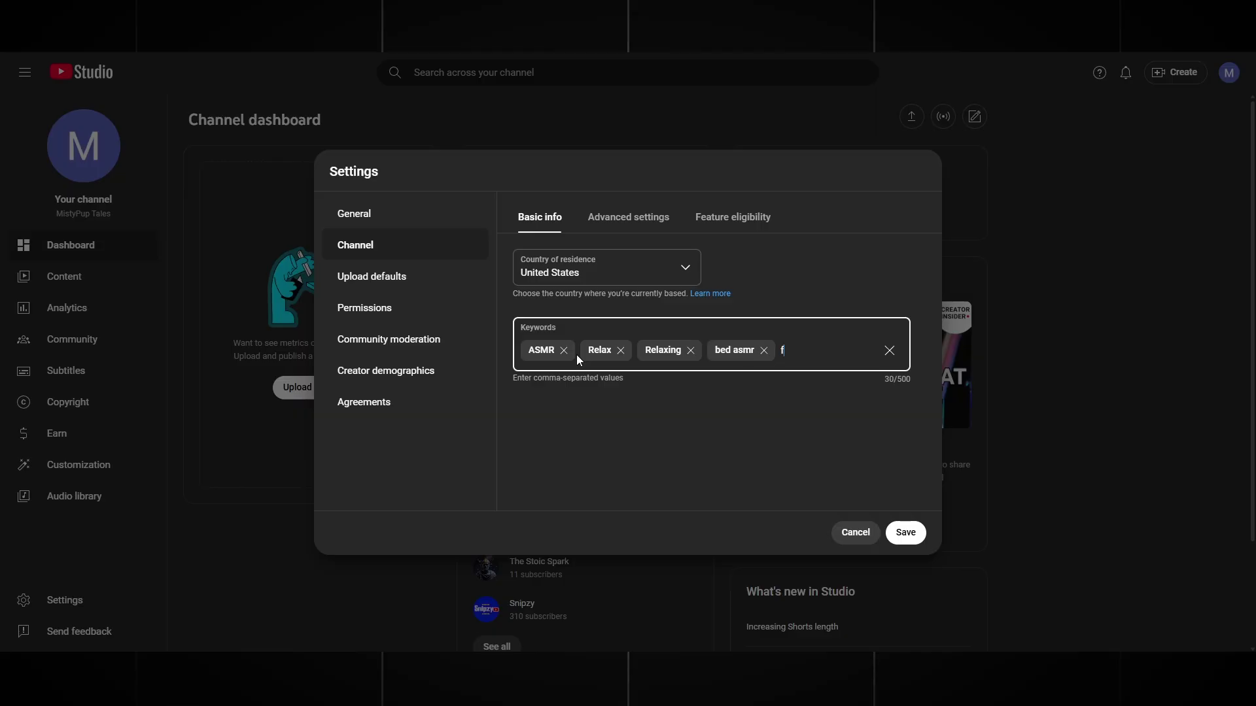
text(ood asmr,)
click(592, 468)
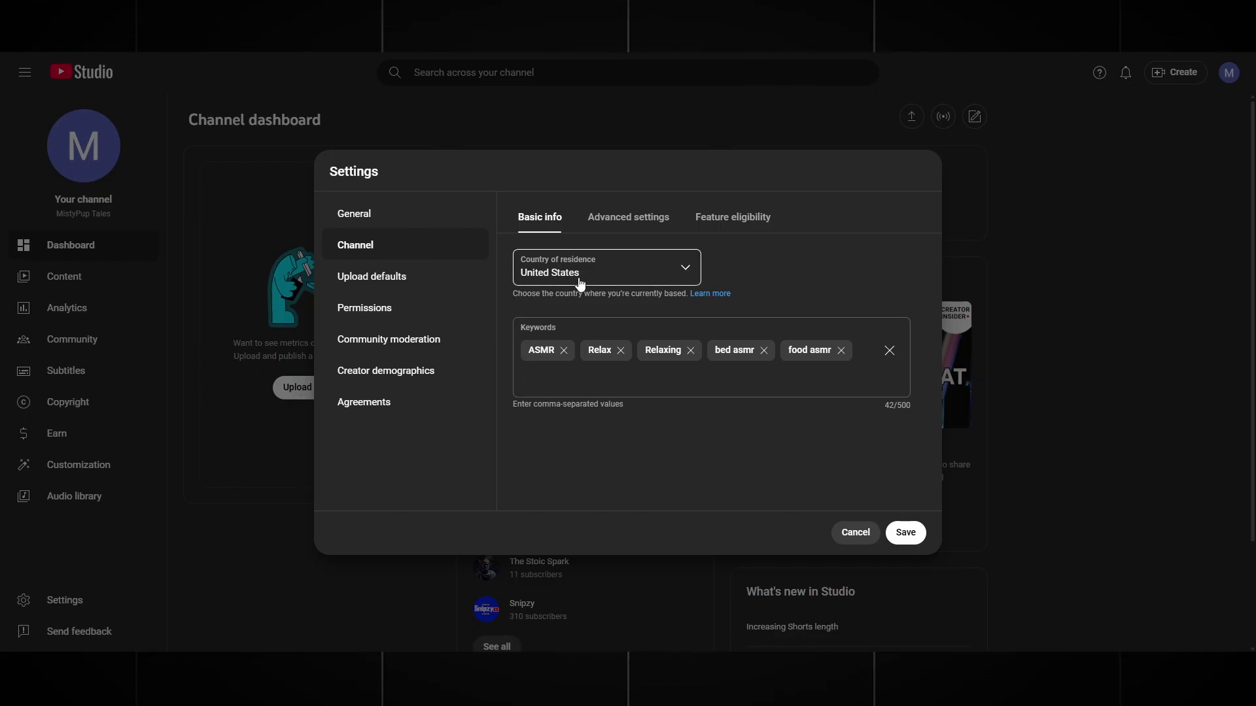
- Set the channel audience to not made for kids in Advanced settings, then close settings
click(621, 217)
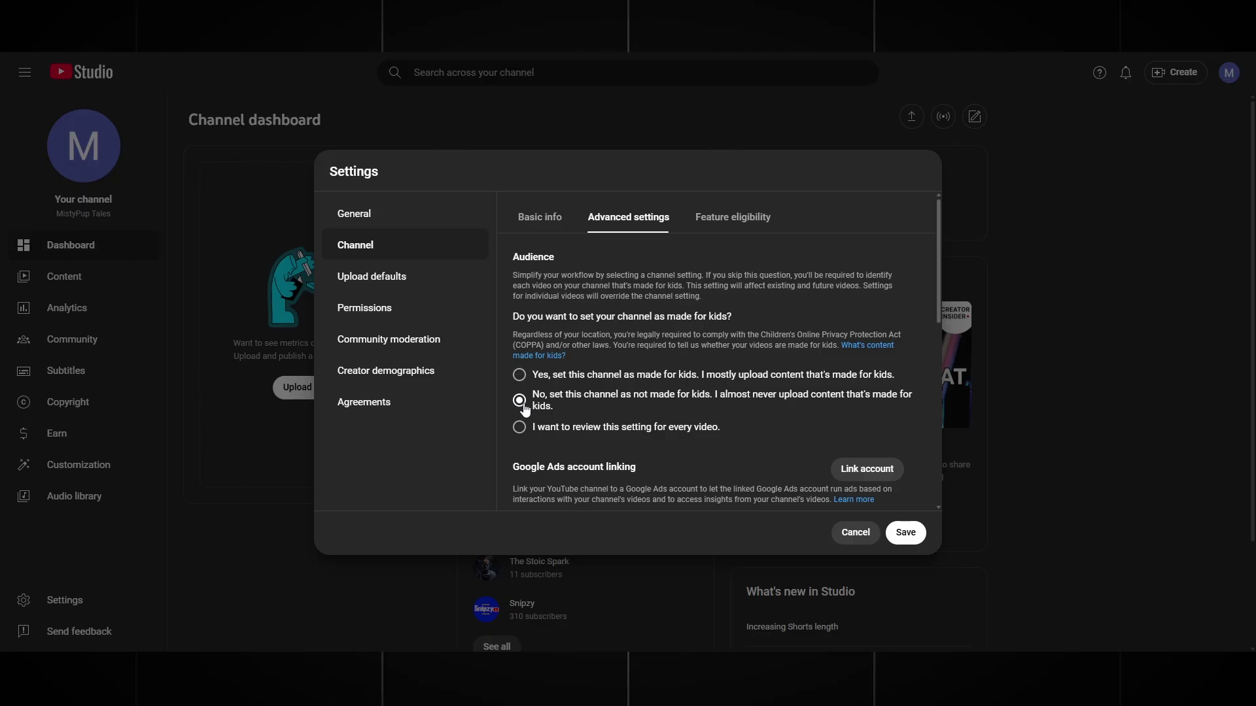
key(Escape)
click(76, 471)
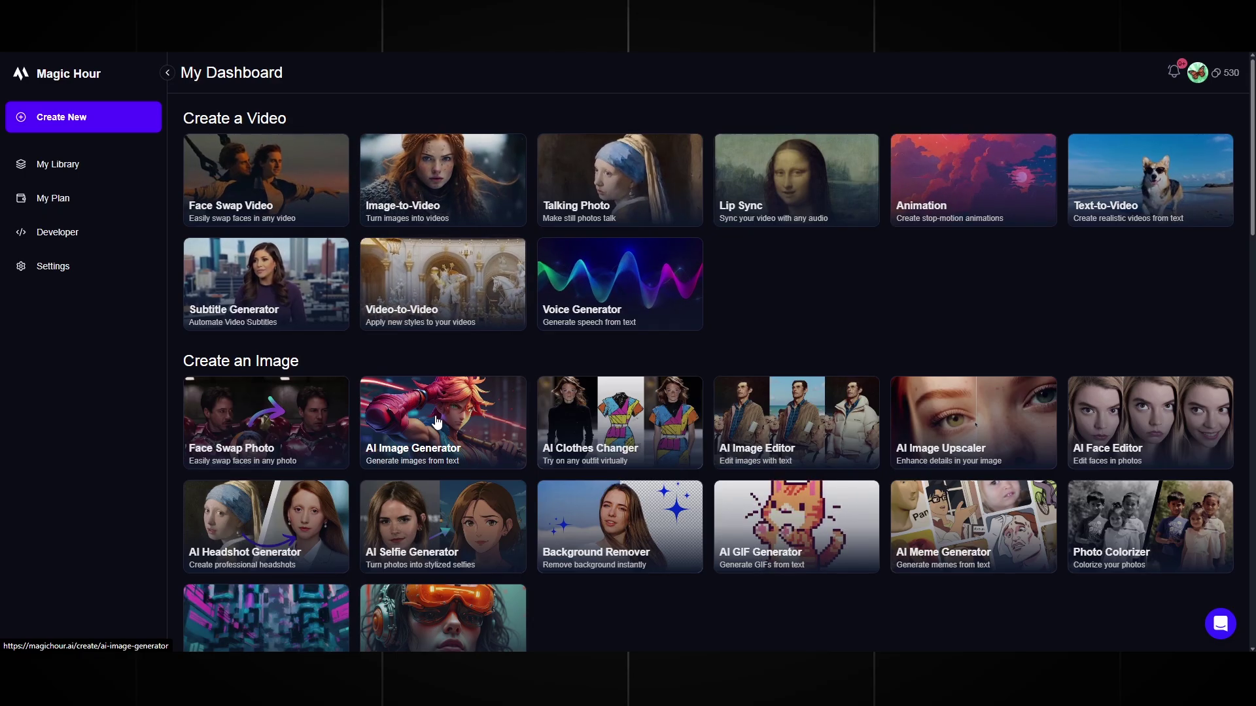
- Generate four square, Art-style headphone images in Magic Hour and frame one as the profile picture
click(437, 422)
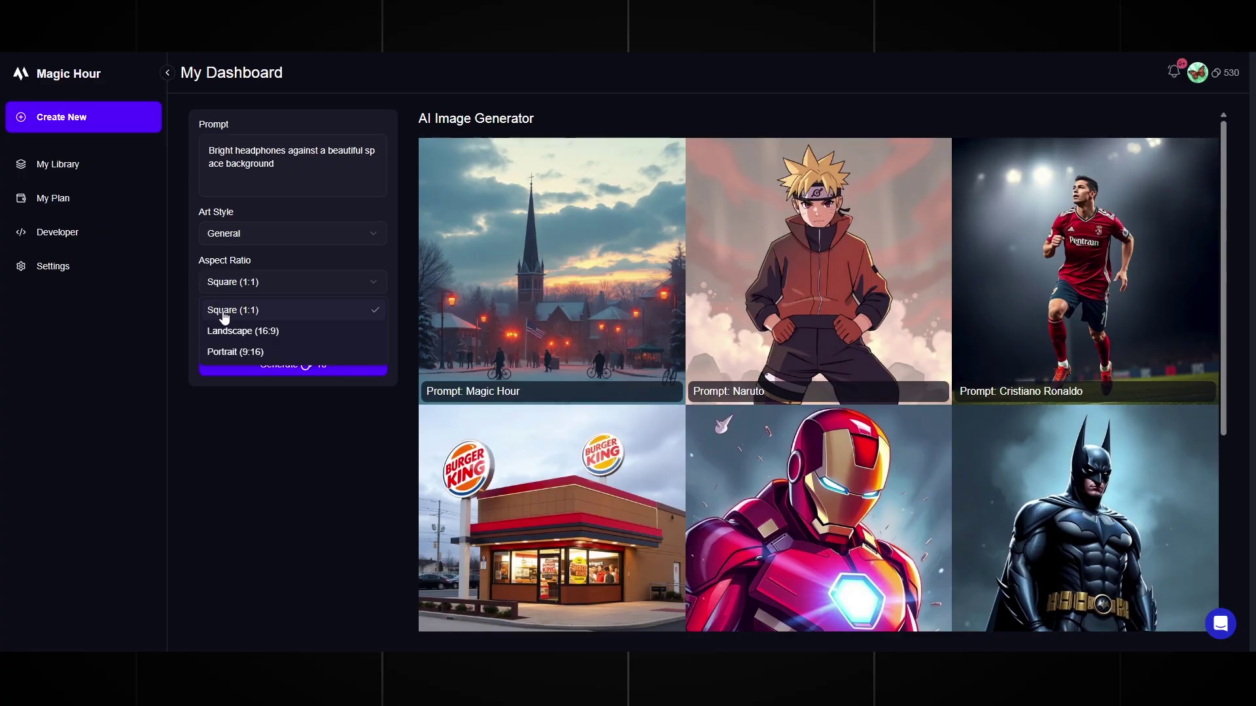
click(229, 312)
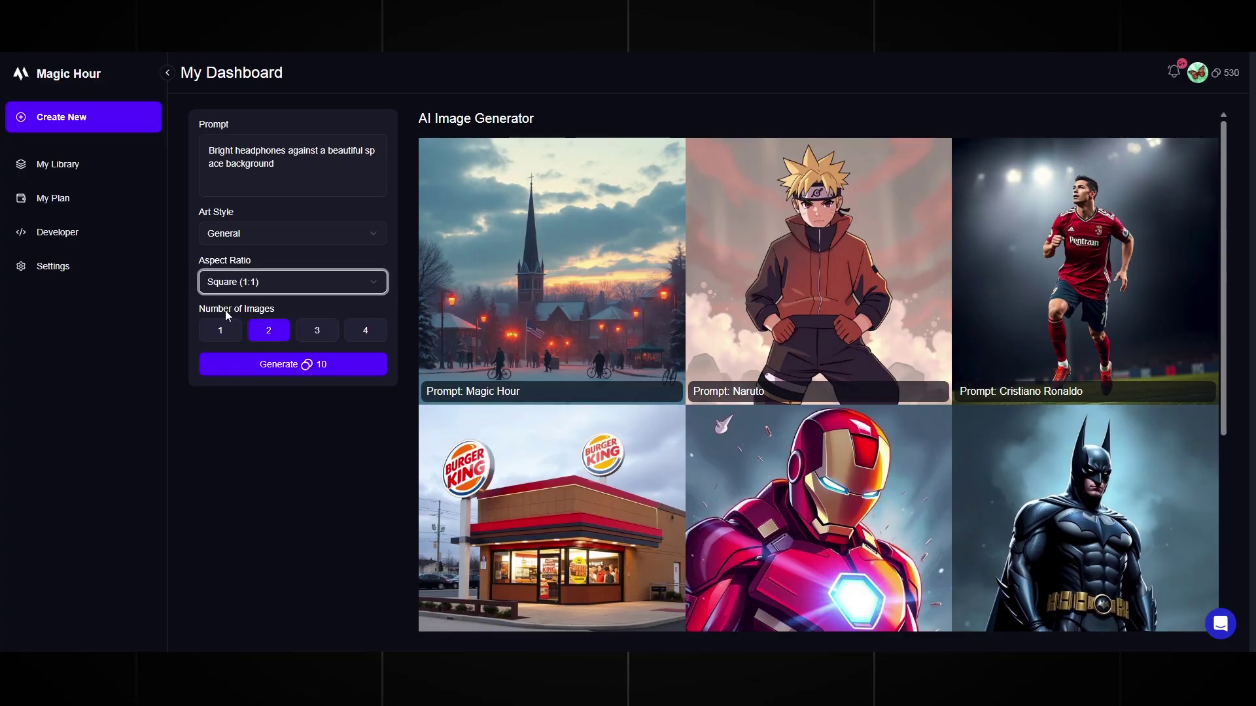
click(274, 234)
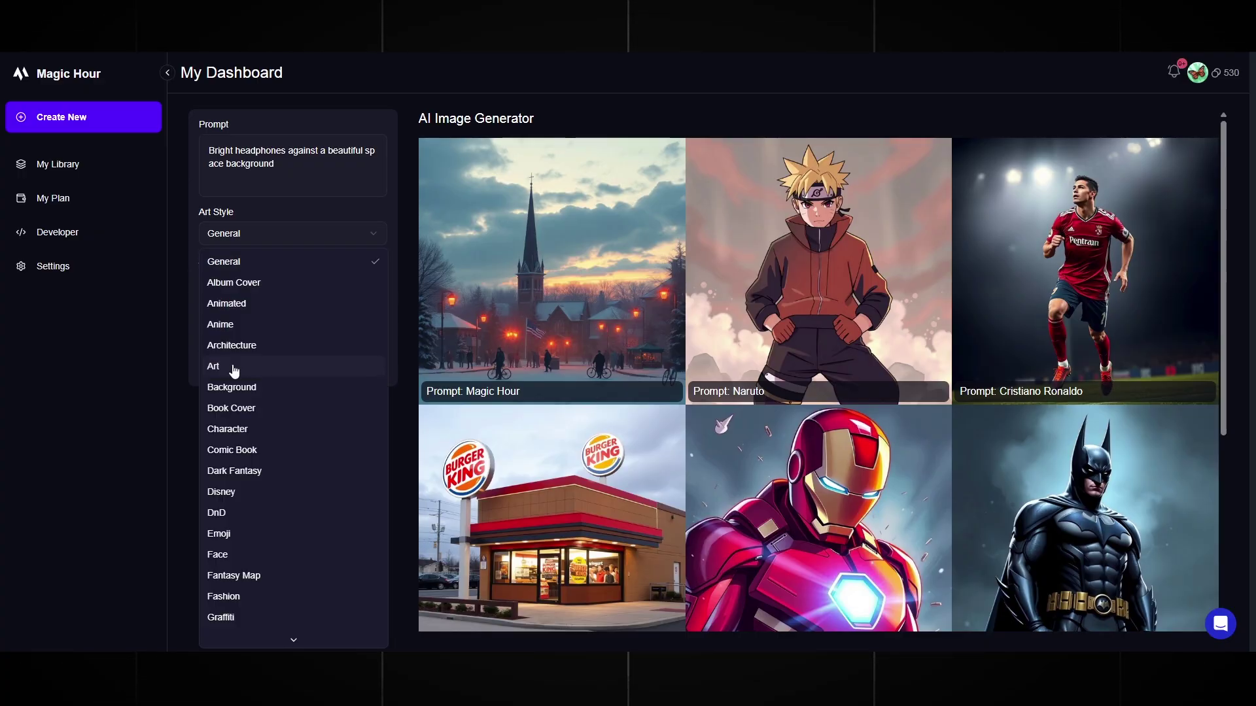
click(237, 370)
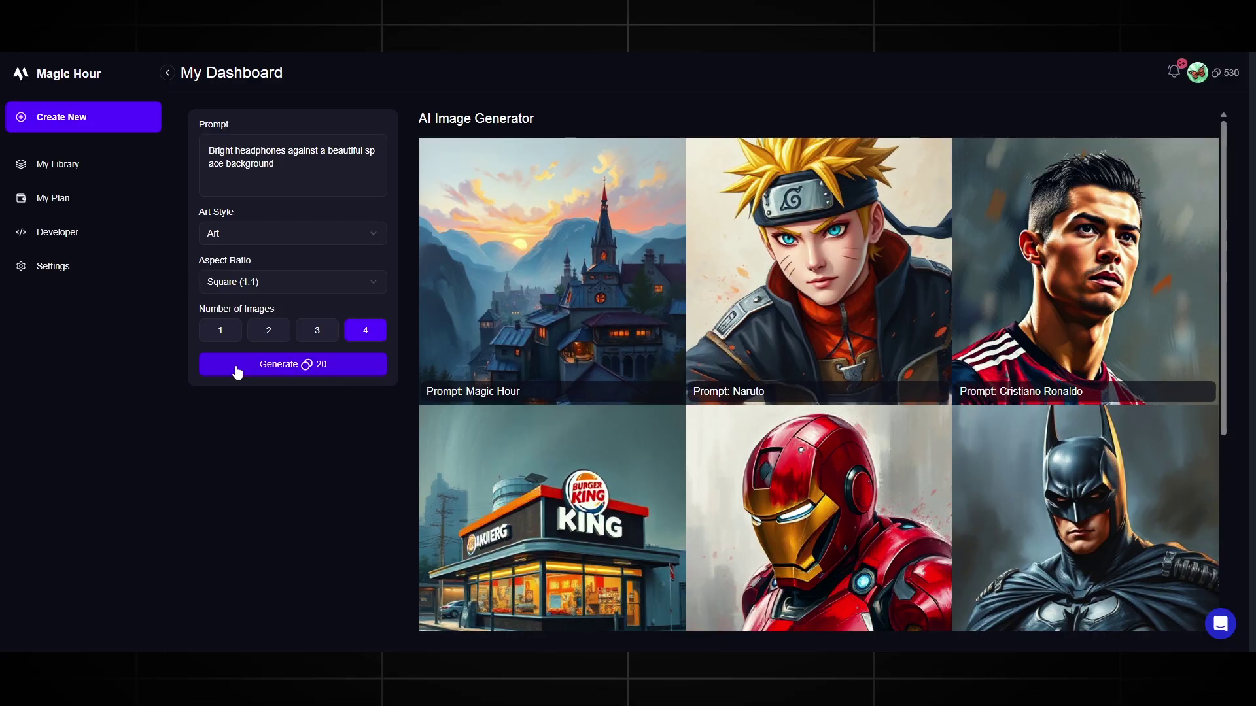
click(237, 371)
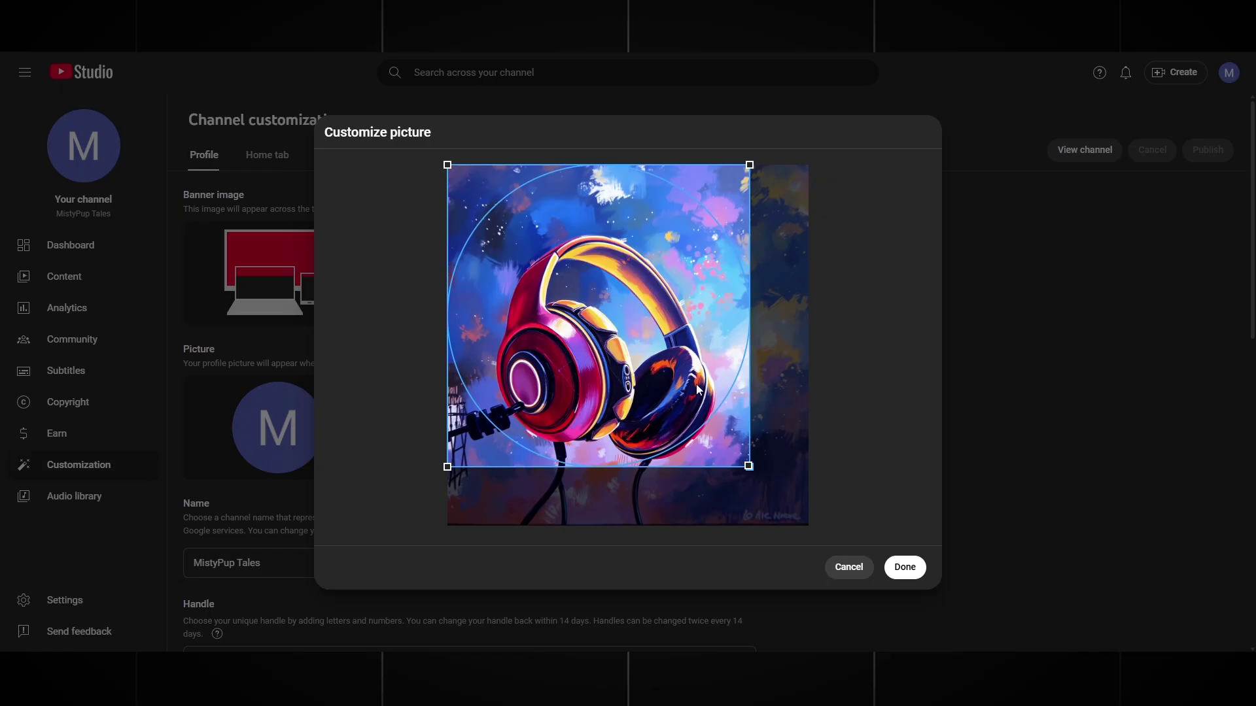
drag(696, 387, 700, 418)
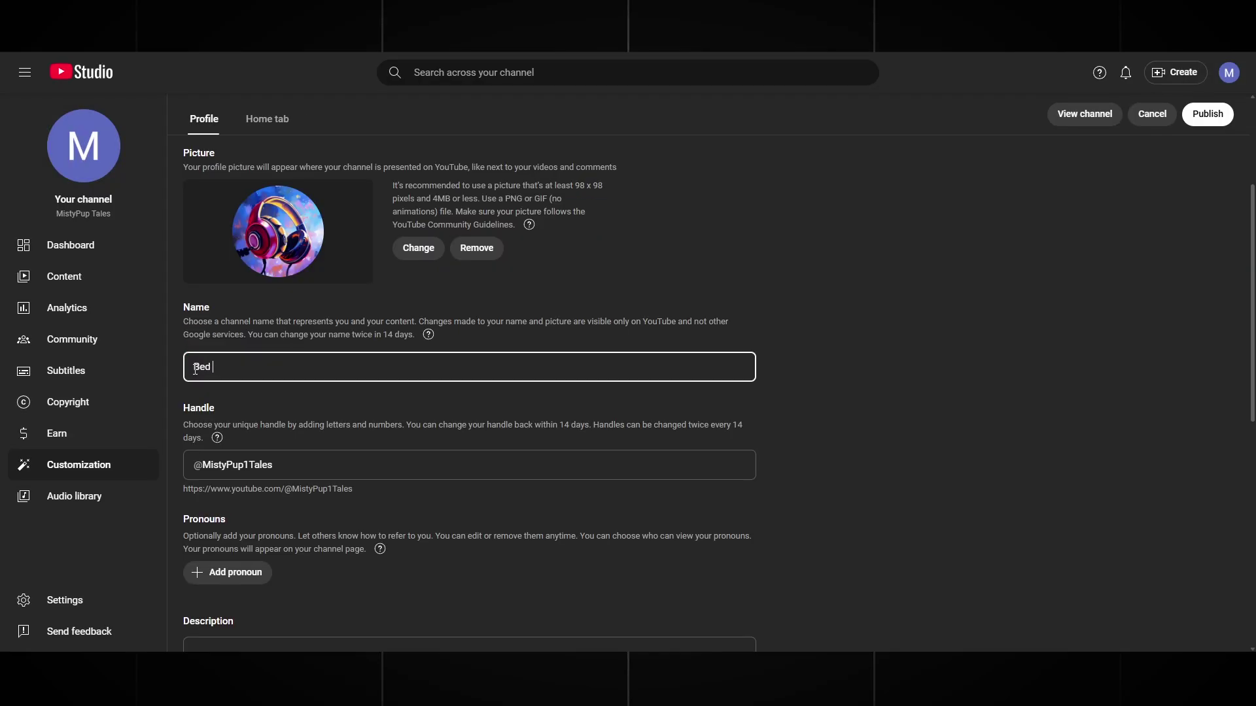
- Name the channel 'Bed ASMR' and edit its description about sleep and brain relaxation
click(195, 368)
text(Bed ASMR)
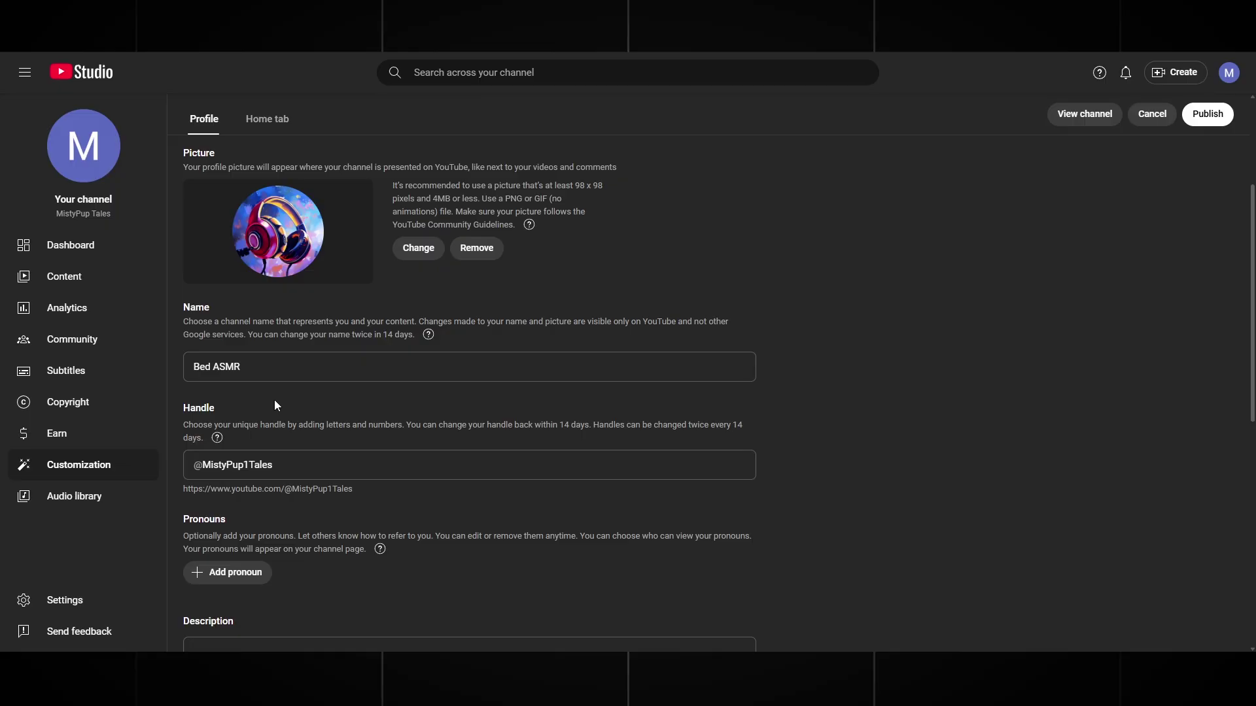
scroll(275, 405, down, 2)
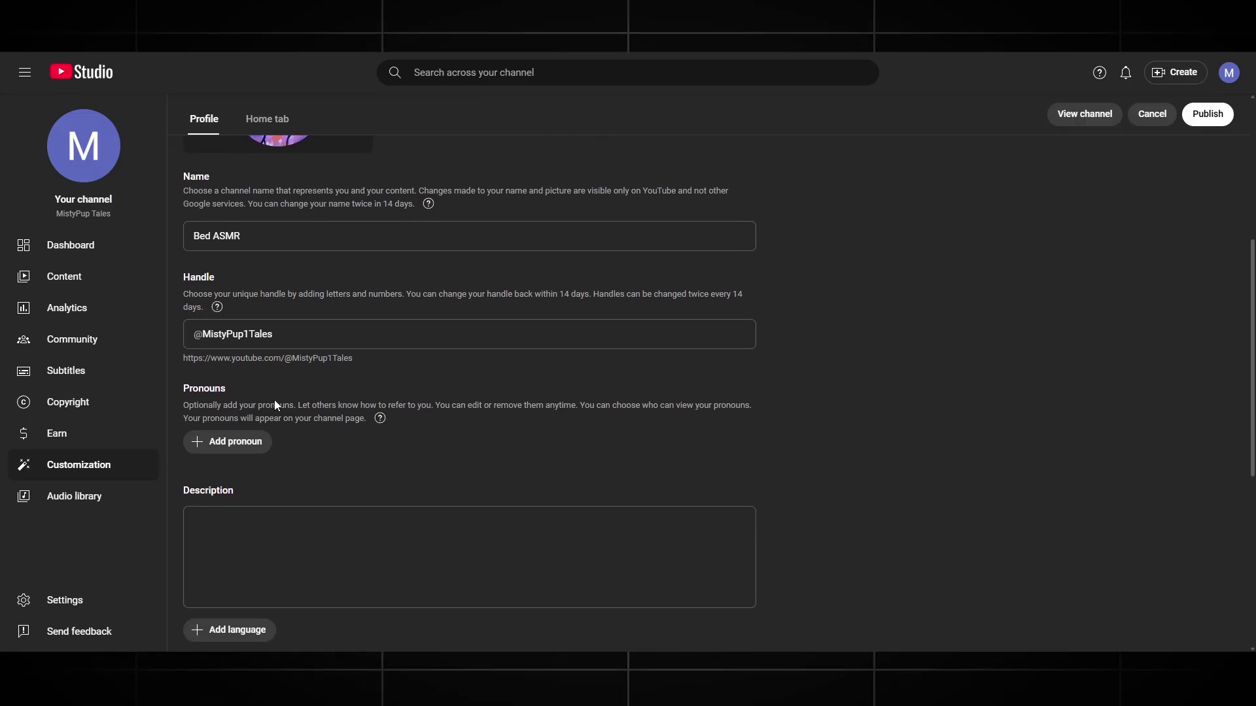
scroll(275, 405, down, 2)
click(261, 400)
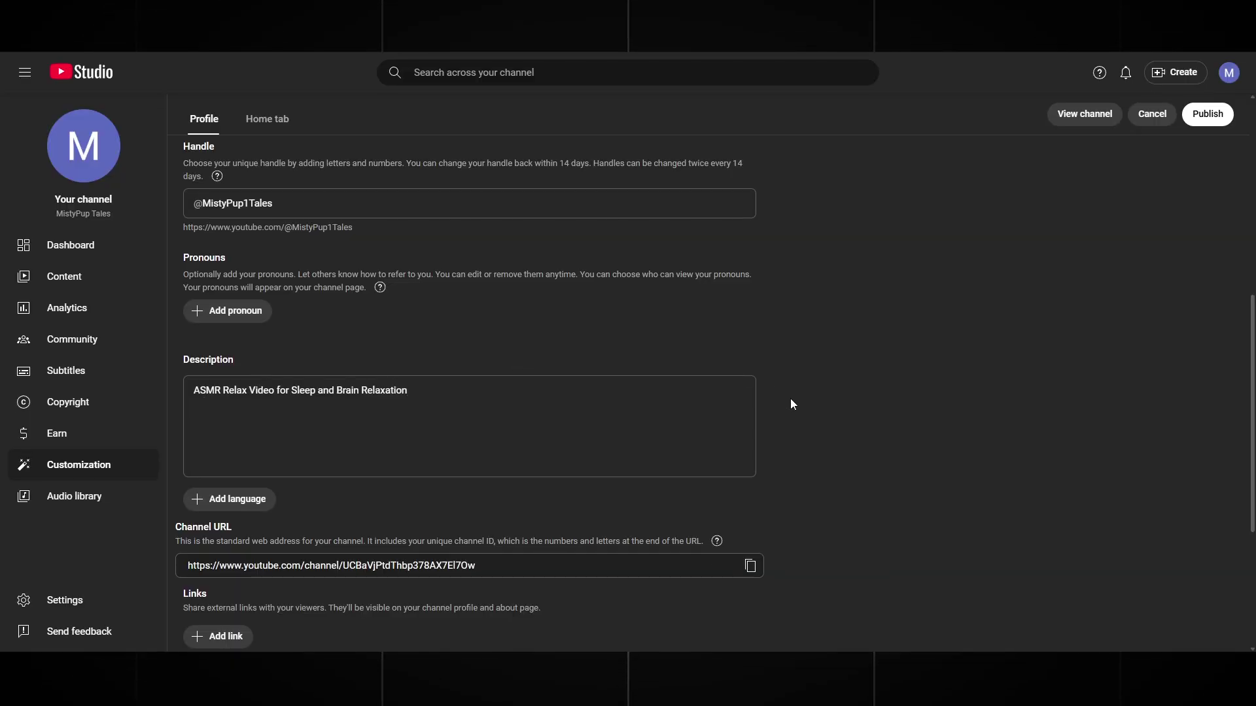
scroll(251, 391, up, 7)
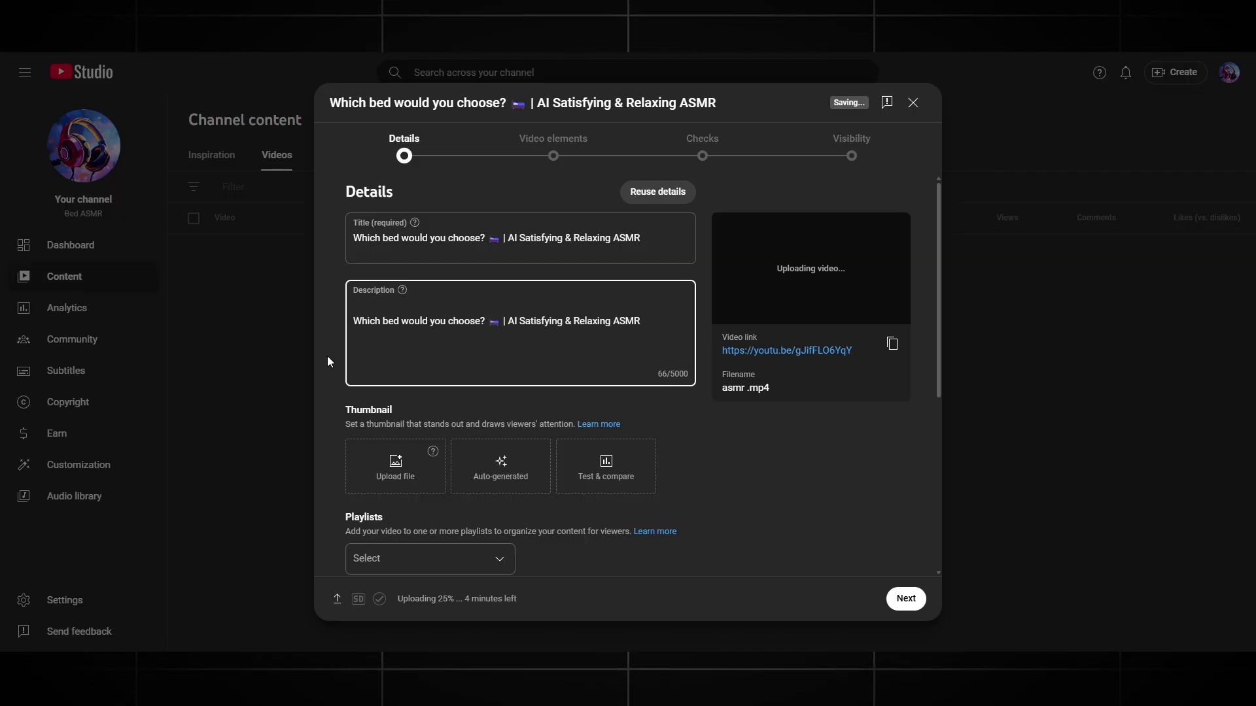
- Scroll the asmr .mp4 upload details to check the audience is 'No, it's not made for kids'
scroll(327, 356, down, 4)
scroll(328, 356, down, 1)
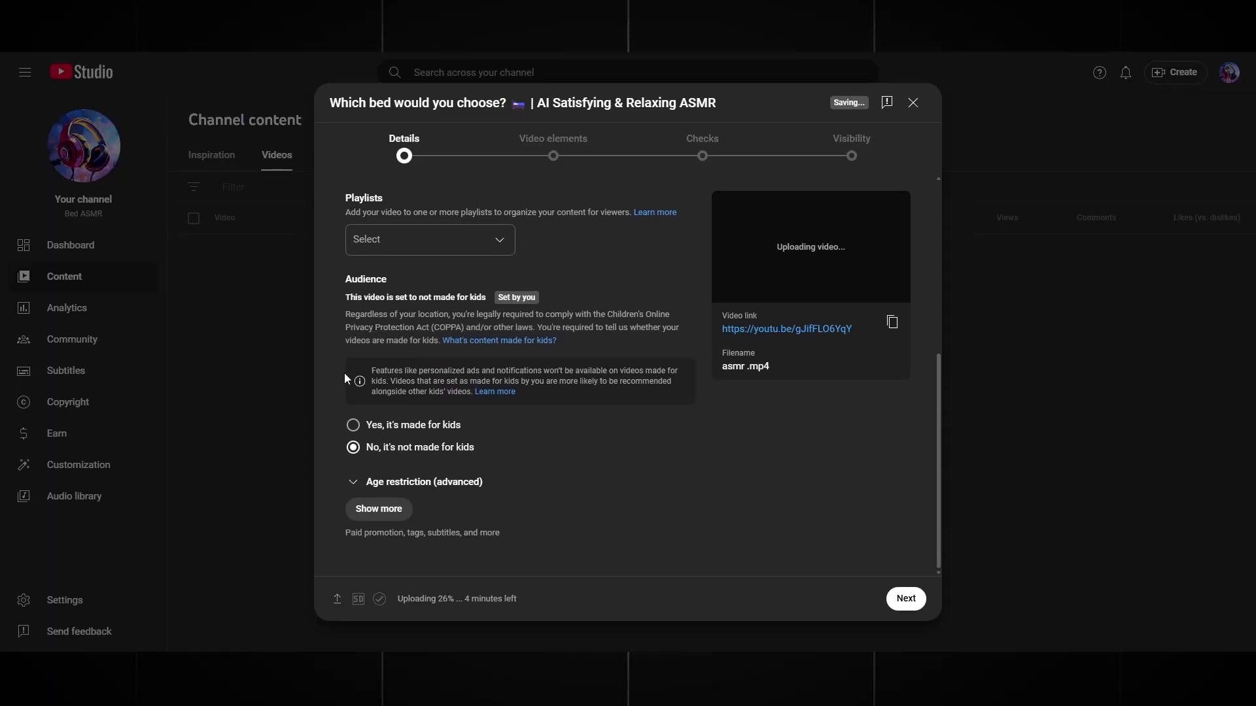
scroll(569, 448, up, 5)
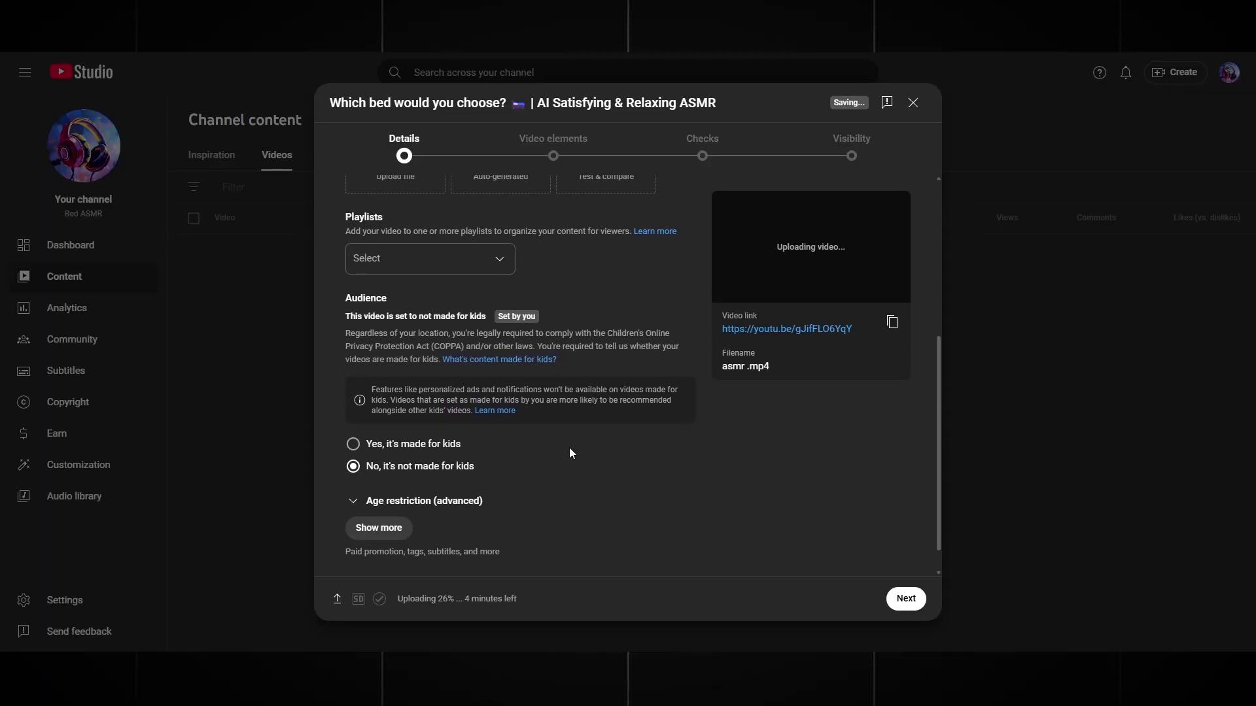